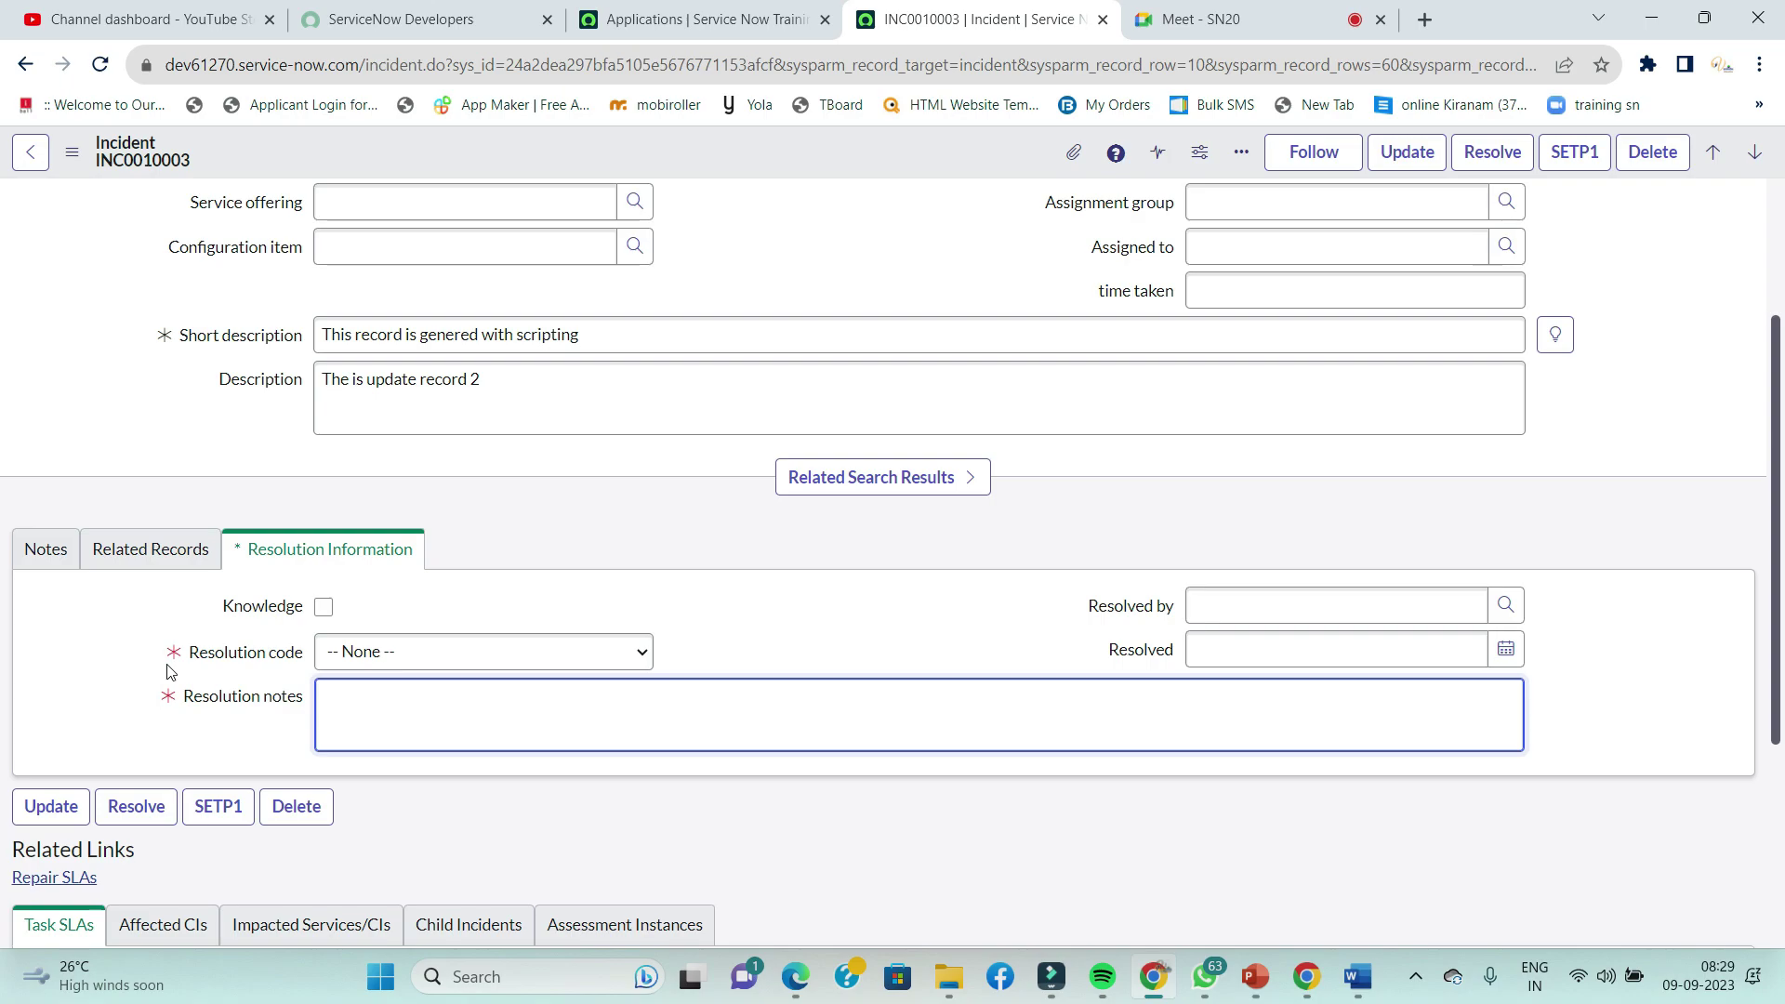
- Change the State of incident INC0010003 to On Hold
{"action": "scroll", "coordinate": [608, 371], "scroll_direction": "up", "scroll_amount": 2}
{"action": "scroll", "coordinate": [608, 372], "scroll_direction": "up", "scroll_amount": 1}
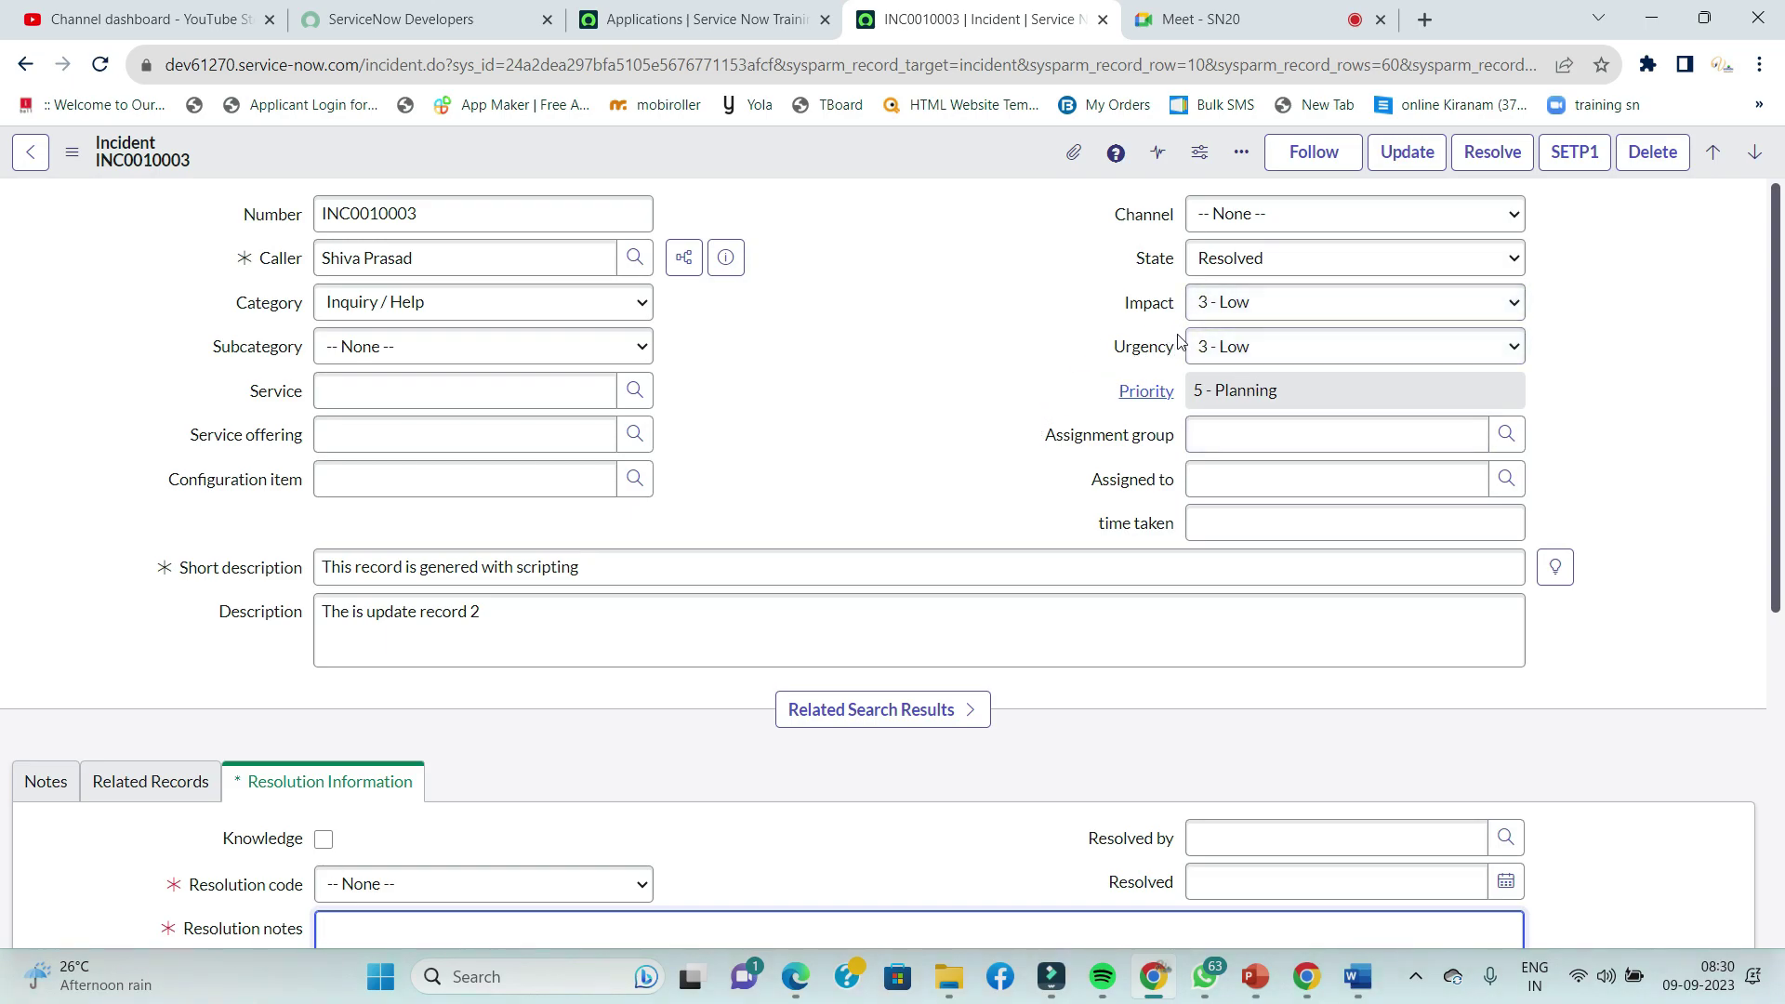
{"action": "left_click", "coordinate": [1266, 257]}
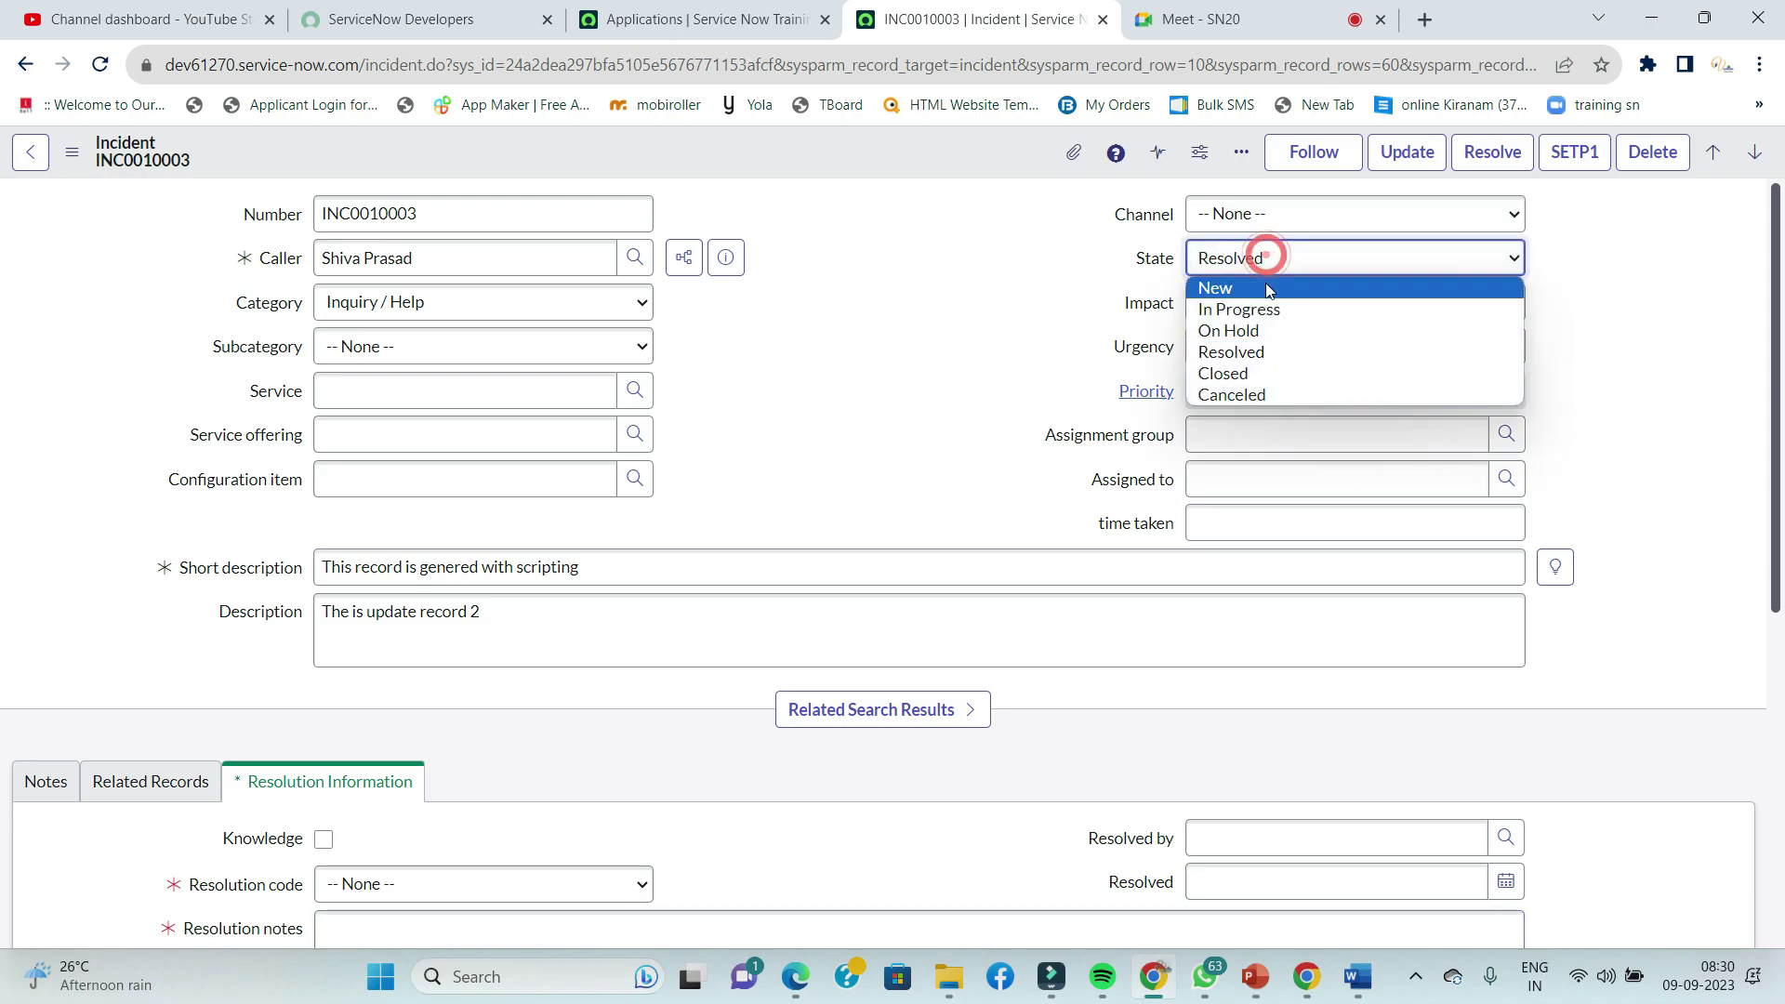
{"action": "left_click", "coordinate": [1263, 331]}
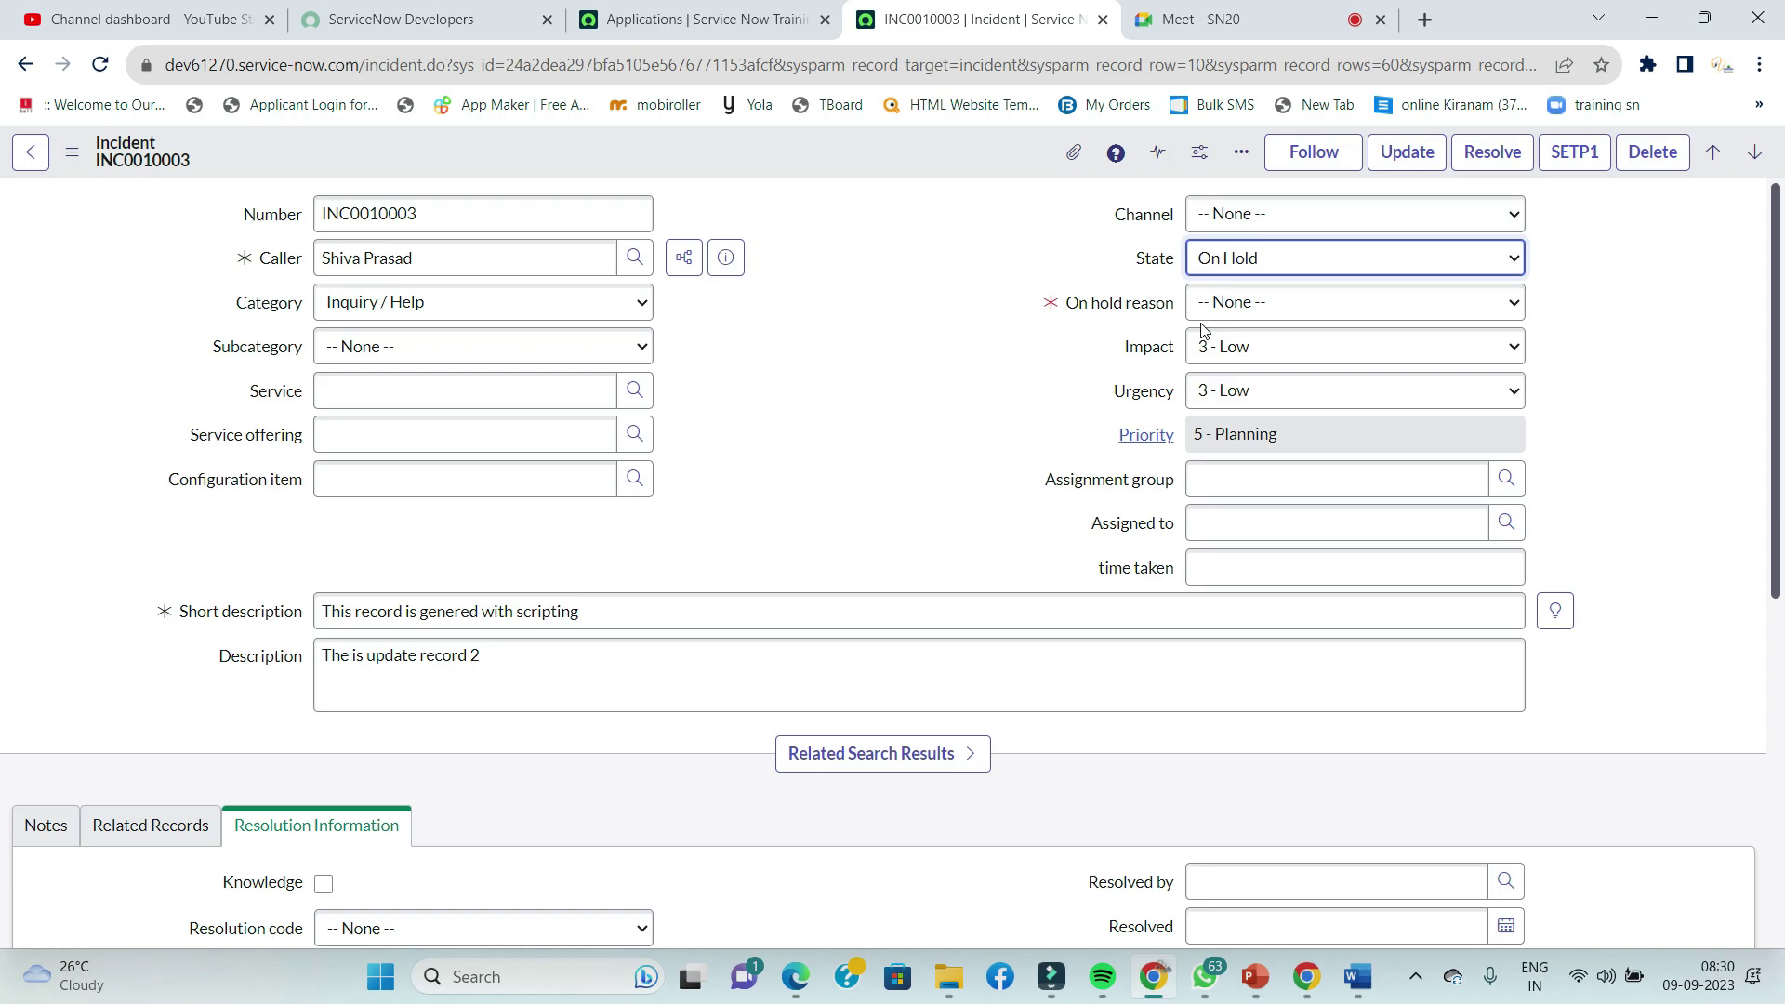
- Find the Batch20s table through the navigator filter "batch20" and open record SN0001013
{"action": "left_click", "coordinate": [777, 37]}
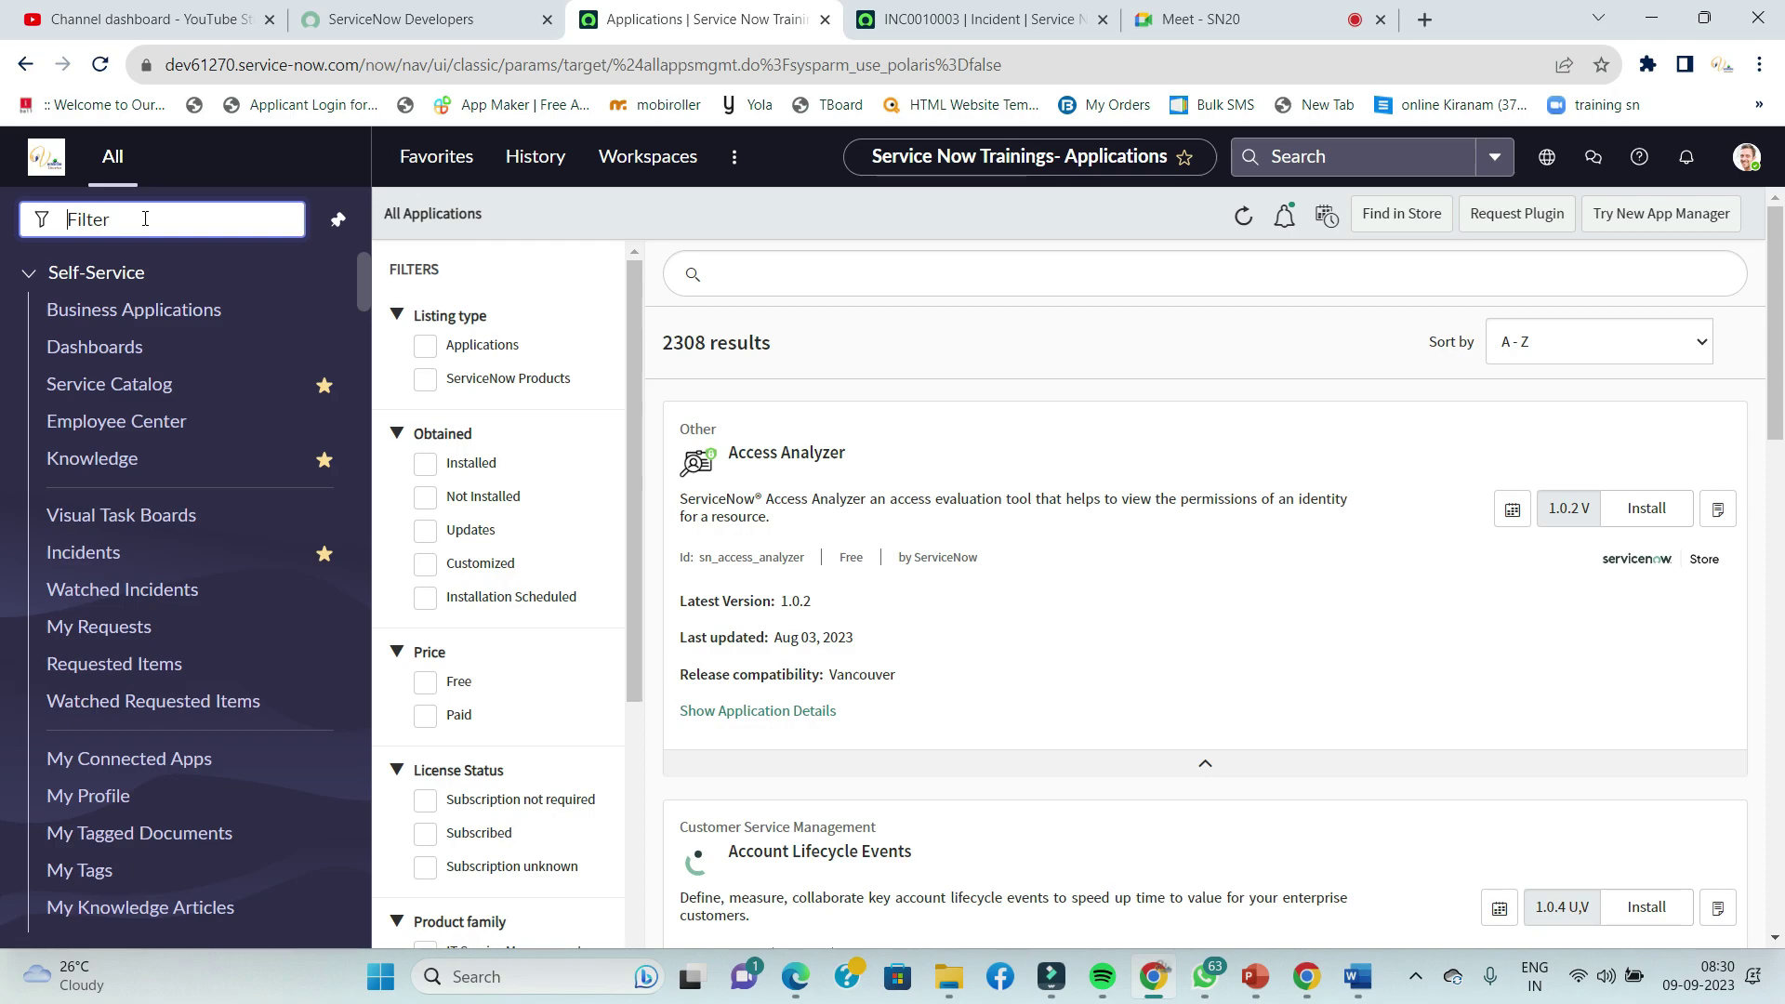
{"action": "type", "text": "ba"}
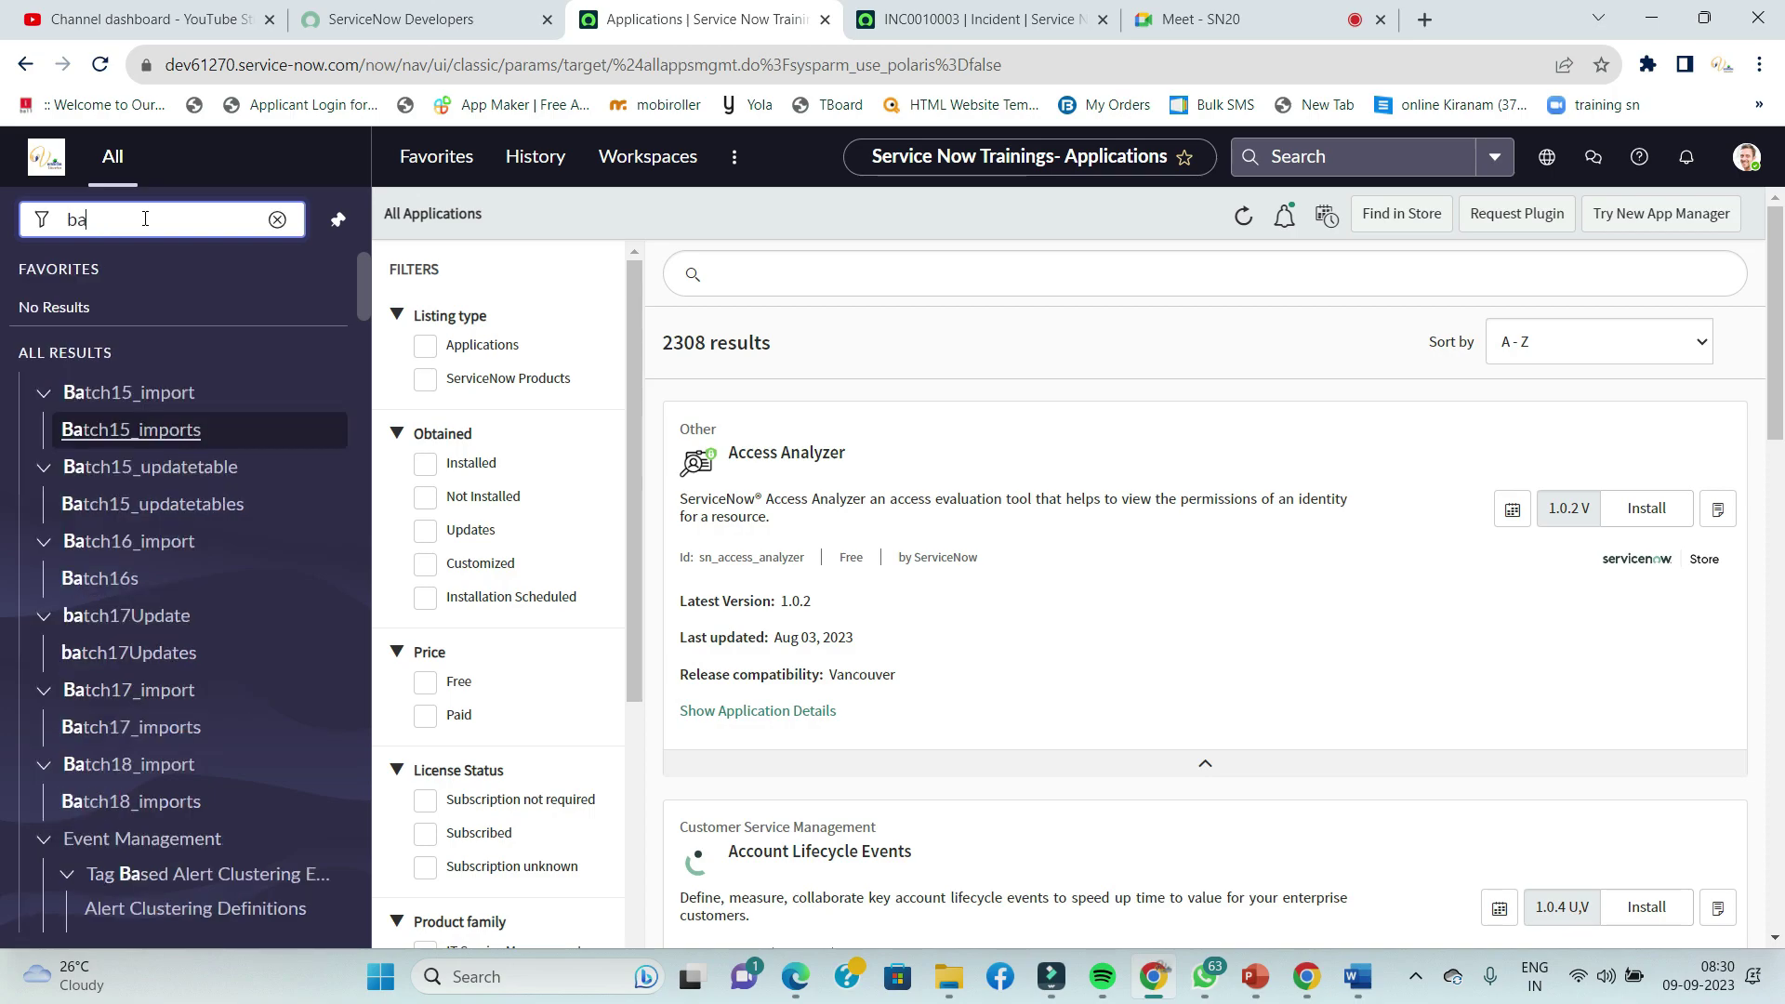
{"action": "type", "text": "tch20"}
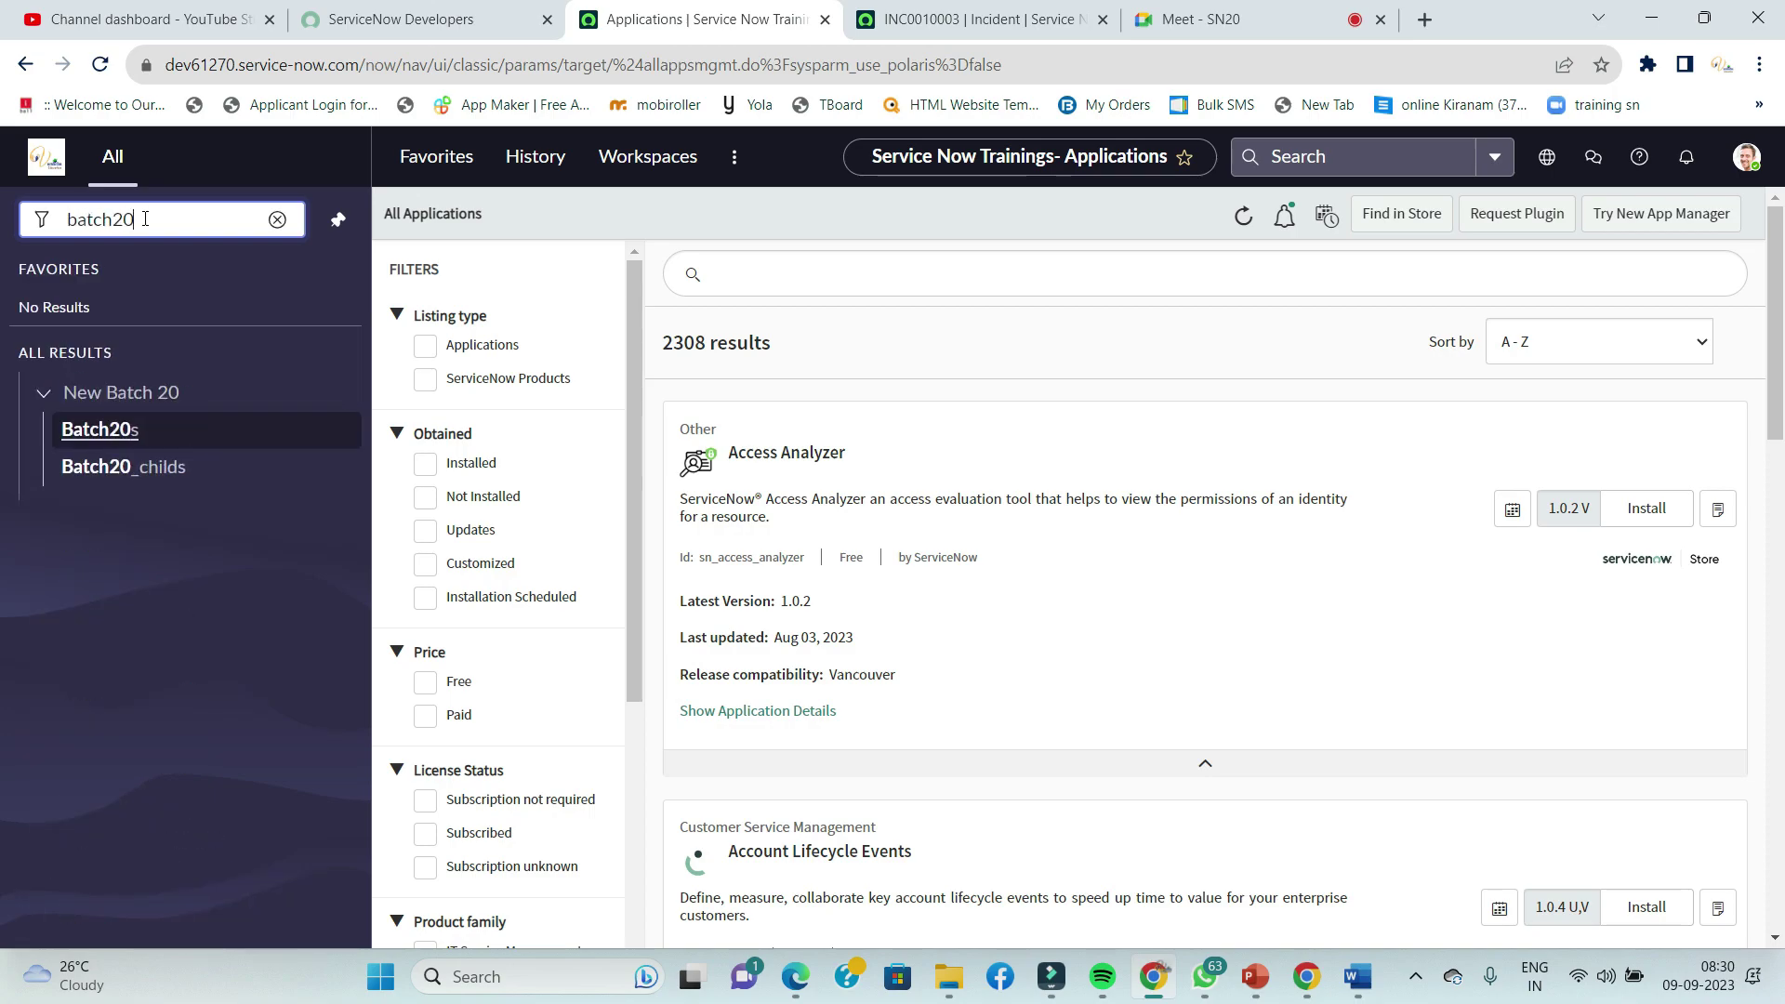
{"action": "left_click", "coordinate": [91, 431]}
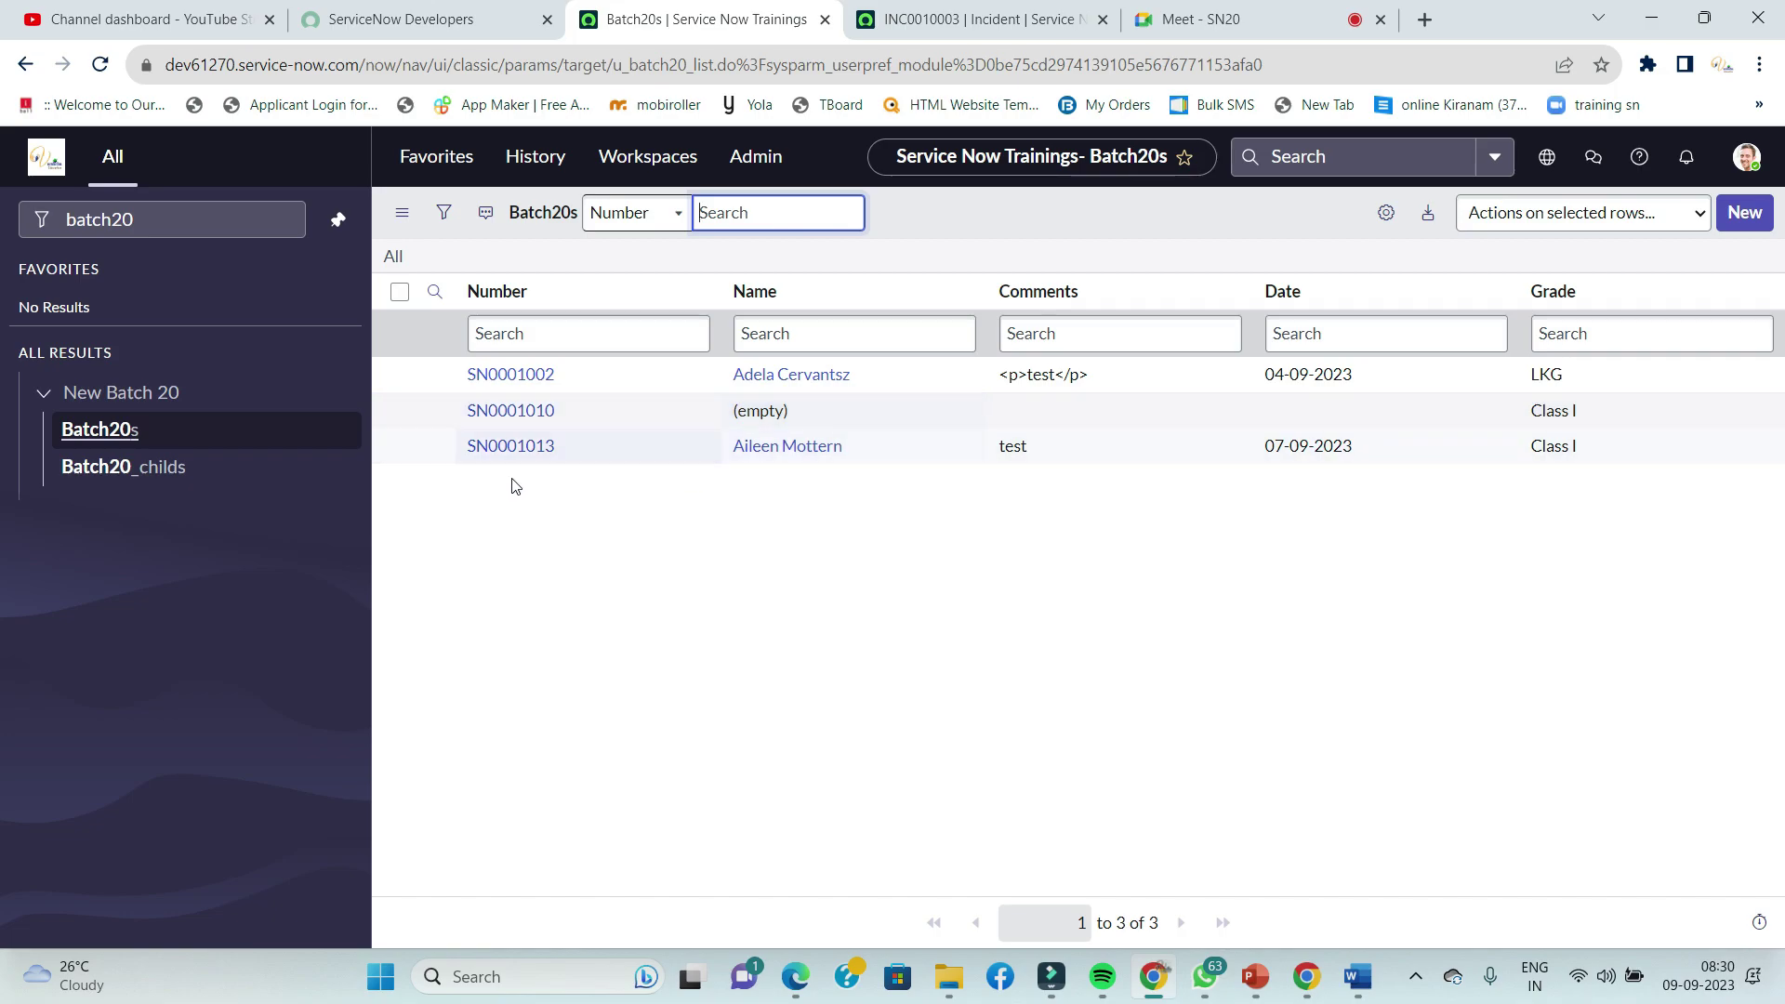
{"action": "left_click", "coordinate": [502, 449]}
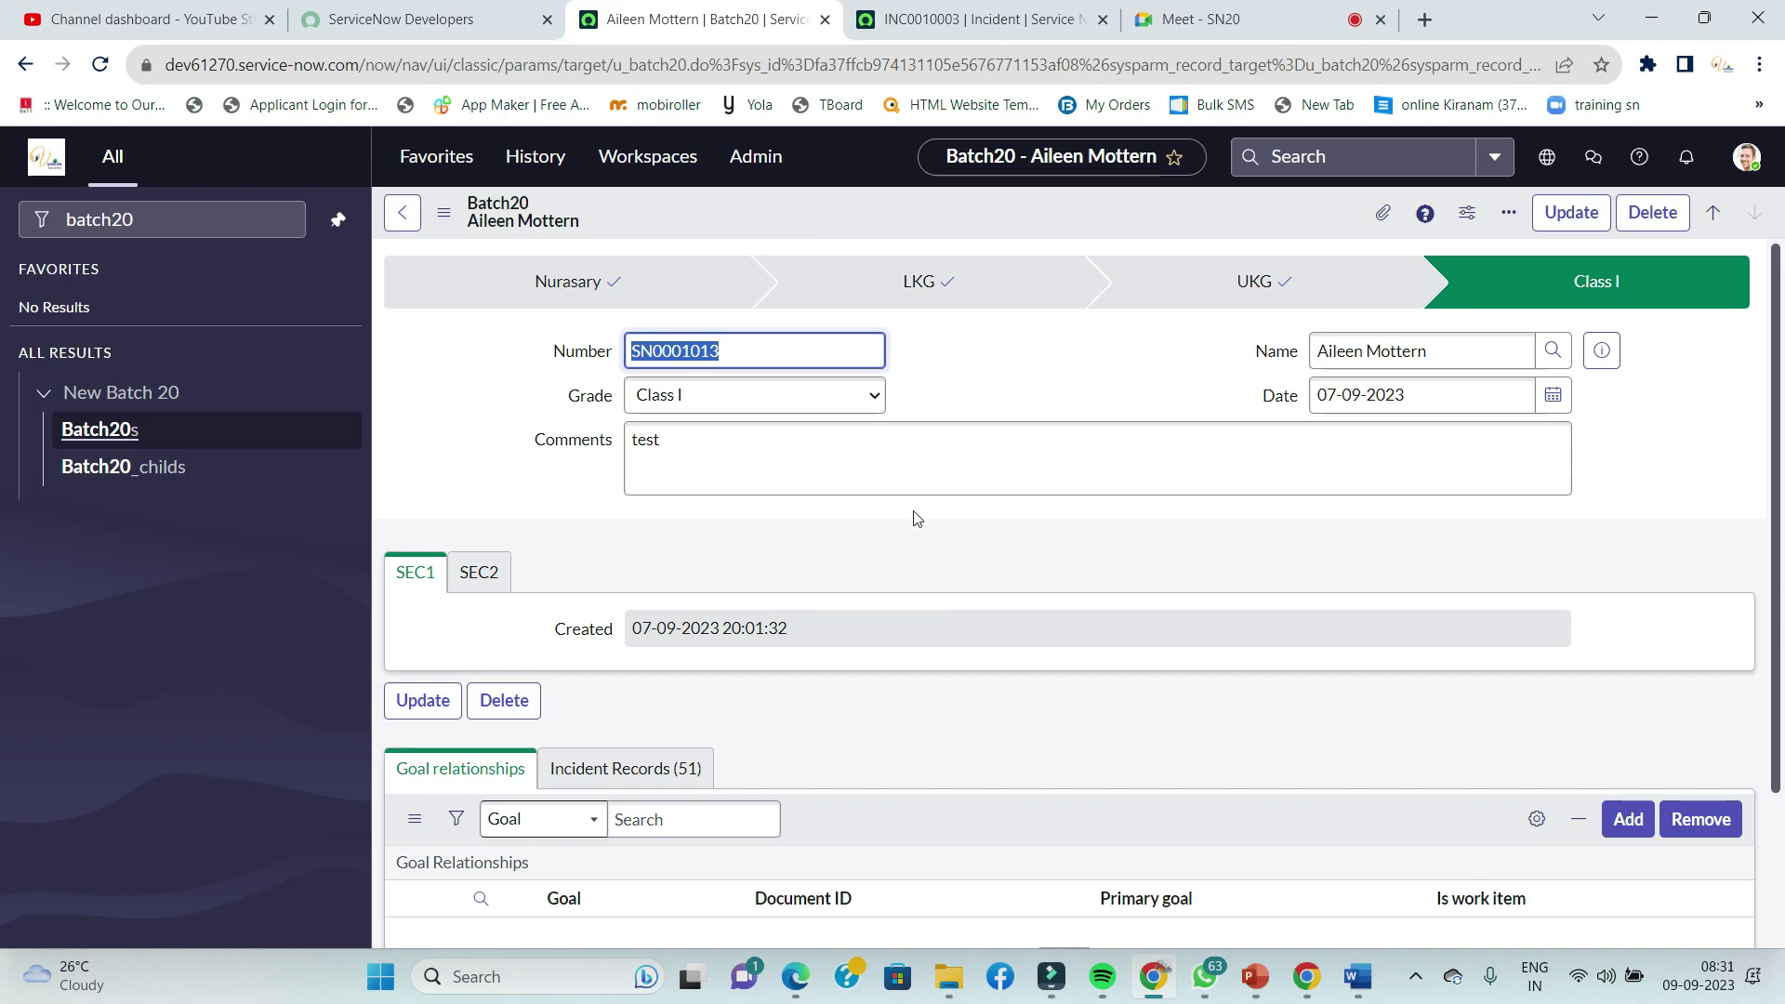
- Try the Nursary grade on the record and reload the page without saving the change
{"action": "left_click", "coordinate": [759, 397]}
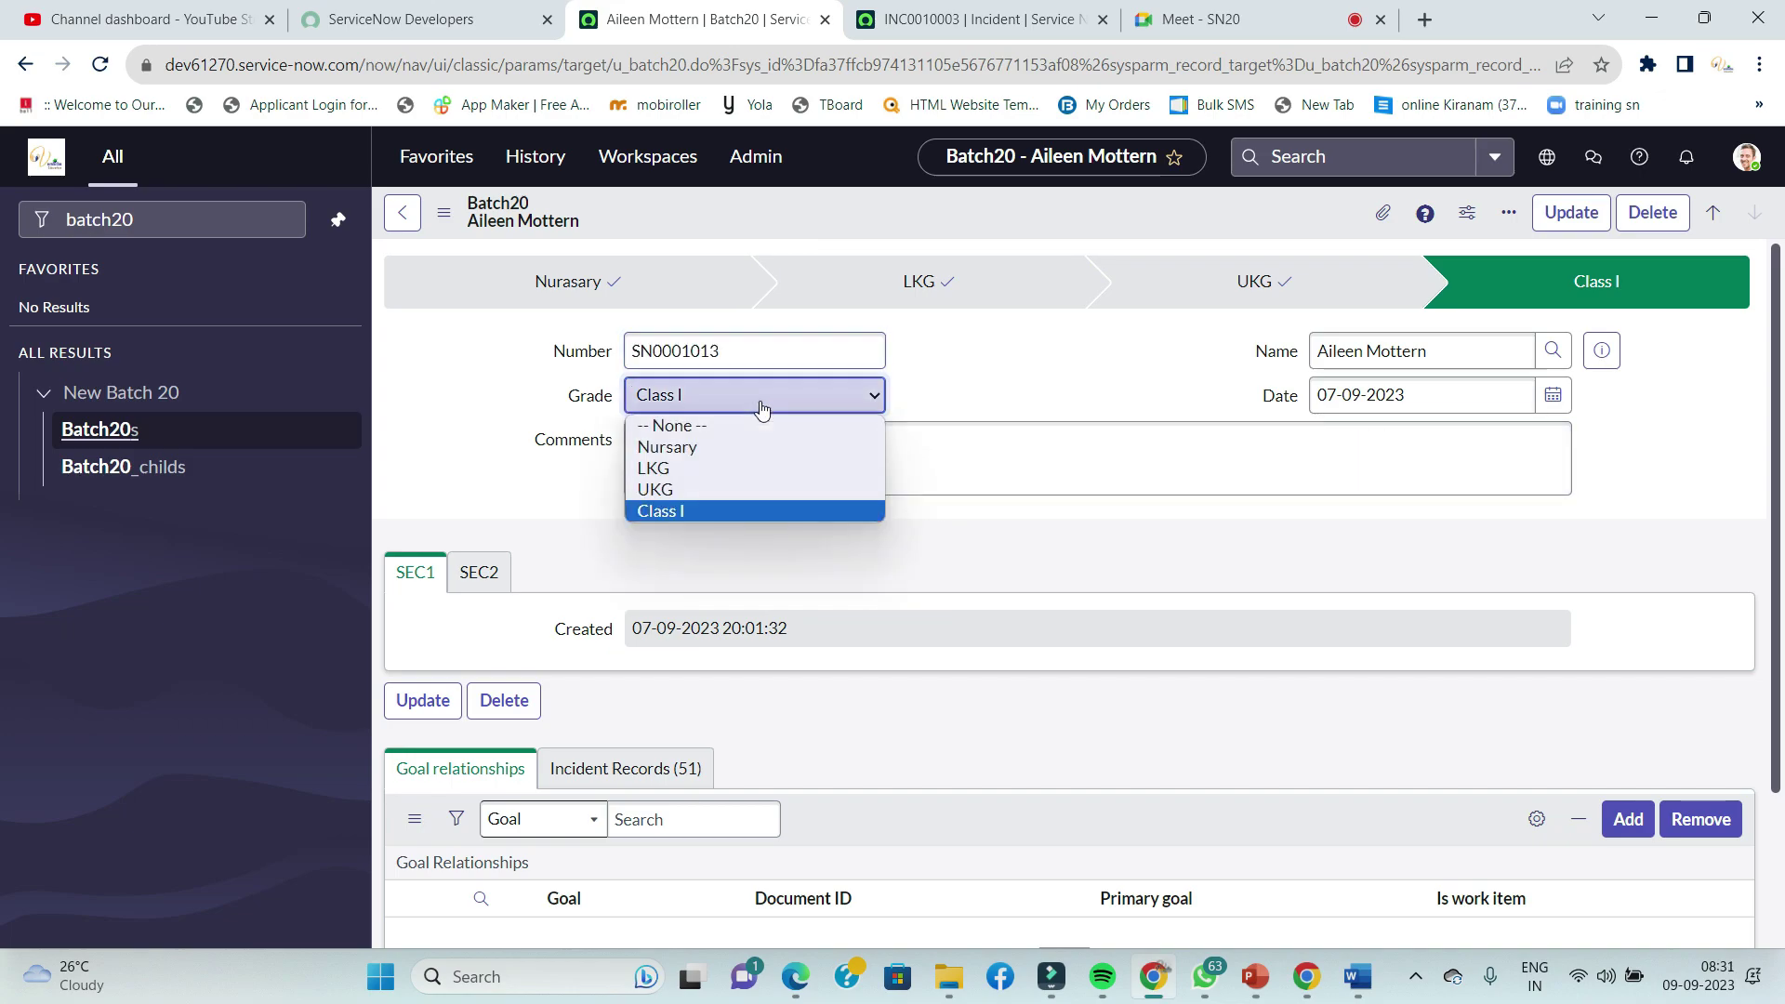
{"action": "left_click", "coordinate": [723, 450]}
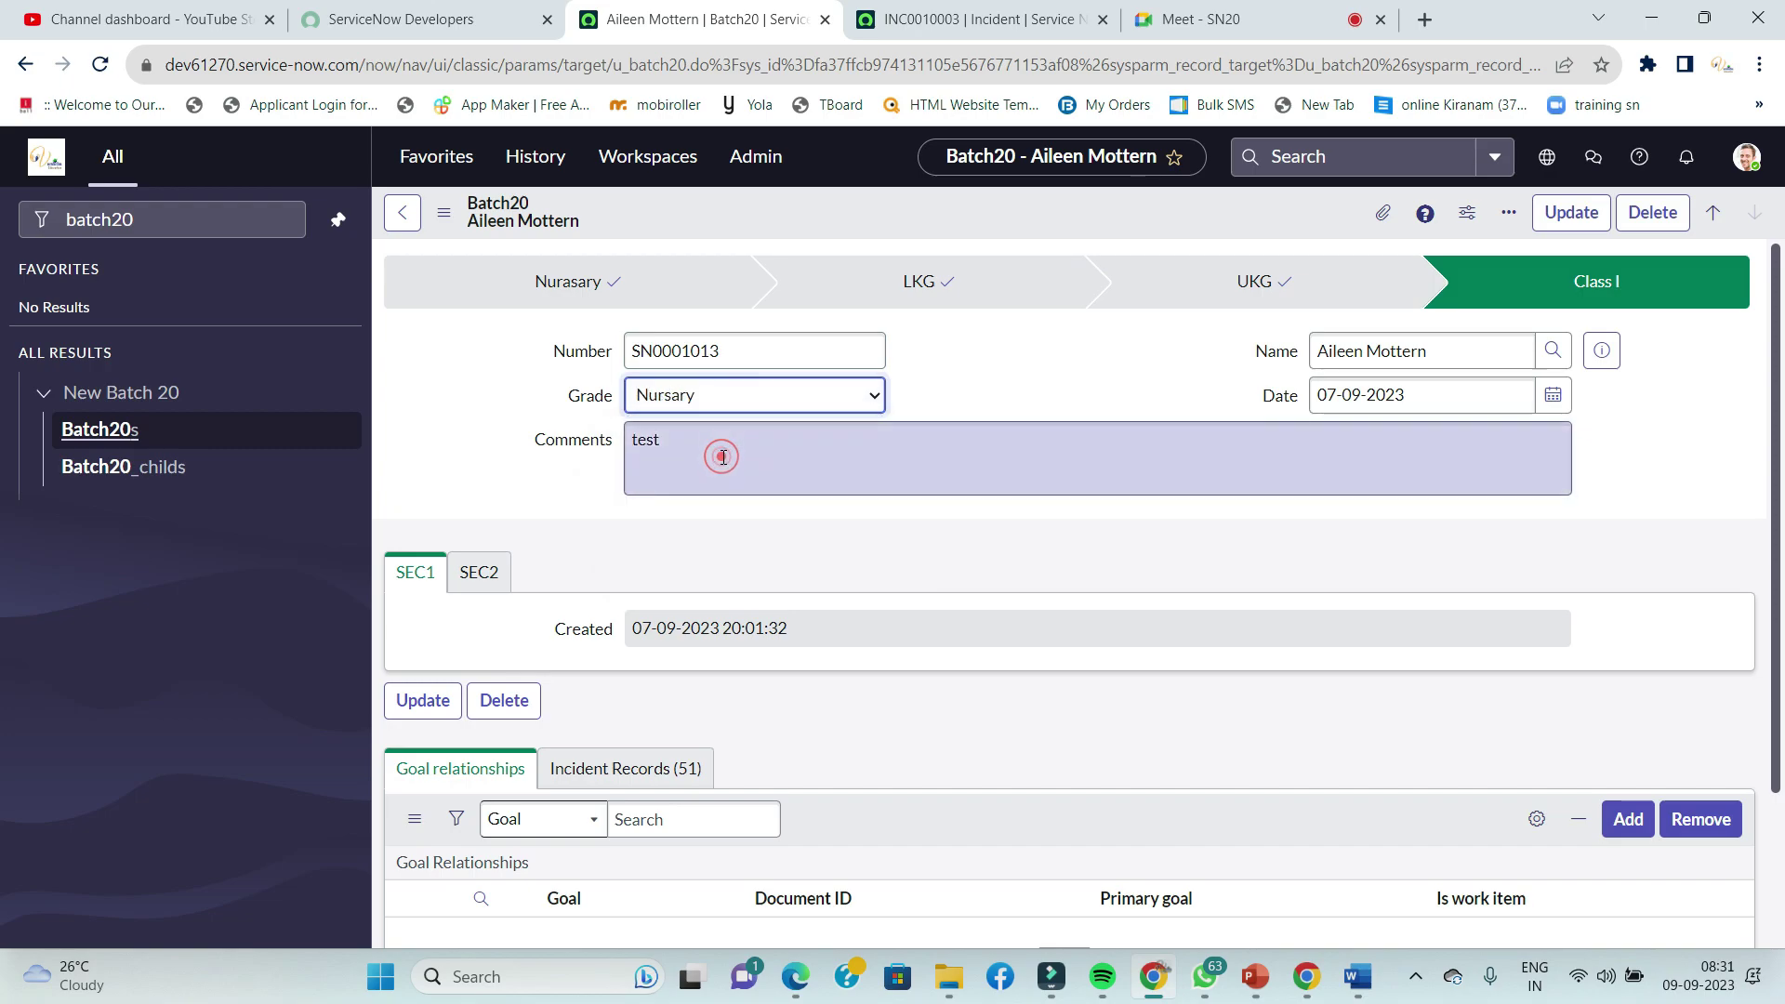
{"action": "left_click", "coordinate": [703, 407]}
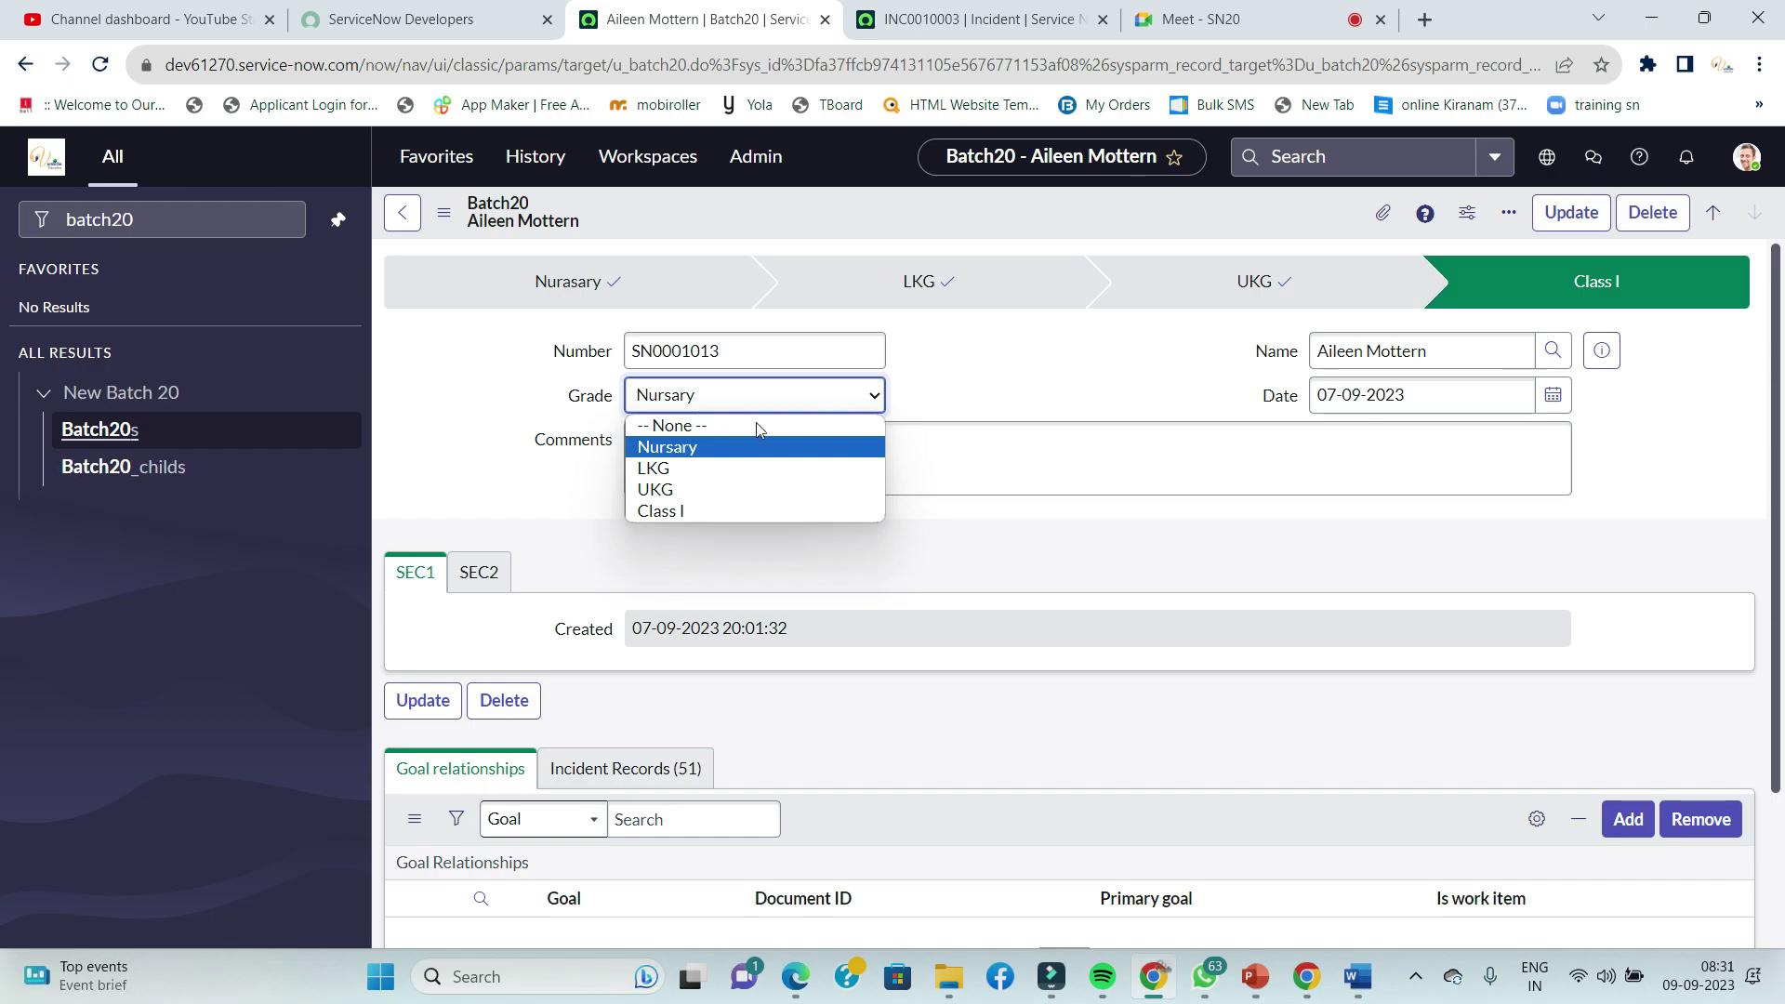
{"action": "left_click", "coordinate": [1016, 375]}
{"action": "left_click", "coordinate": [1019, 371]}
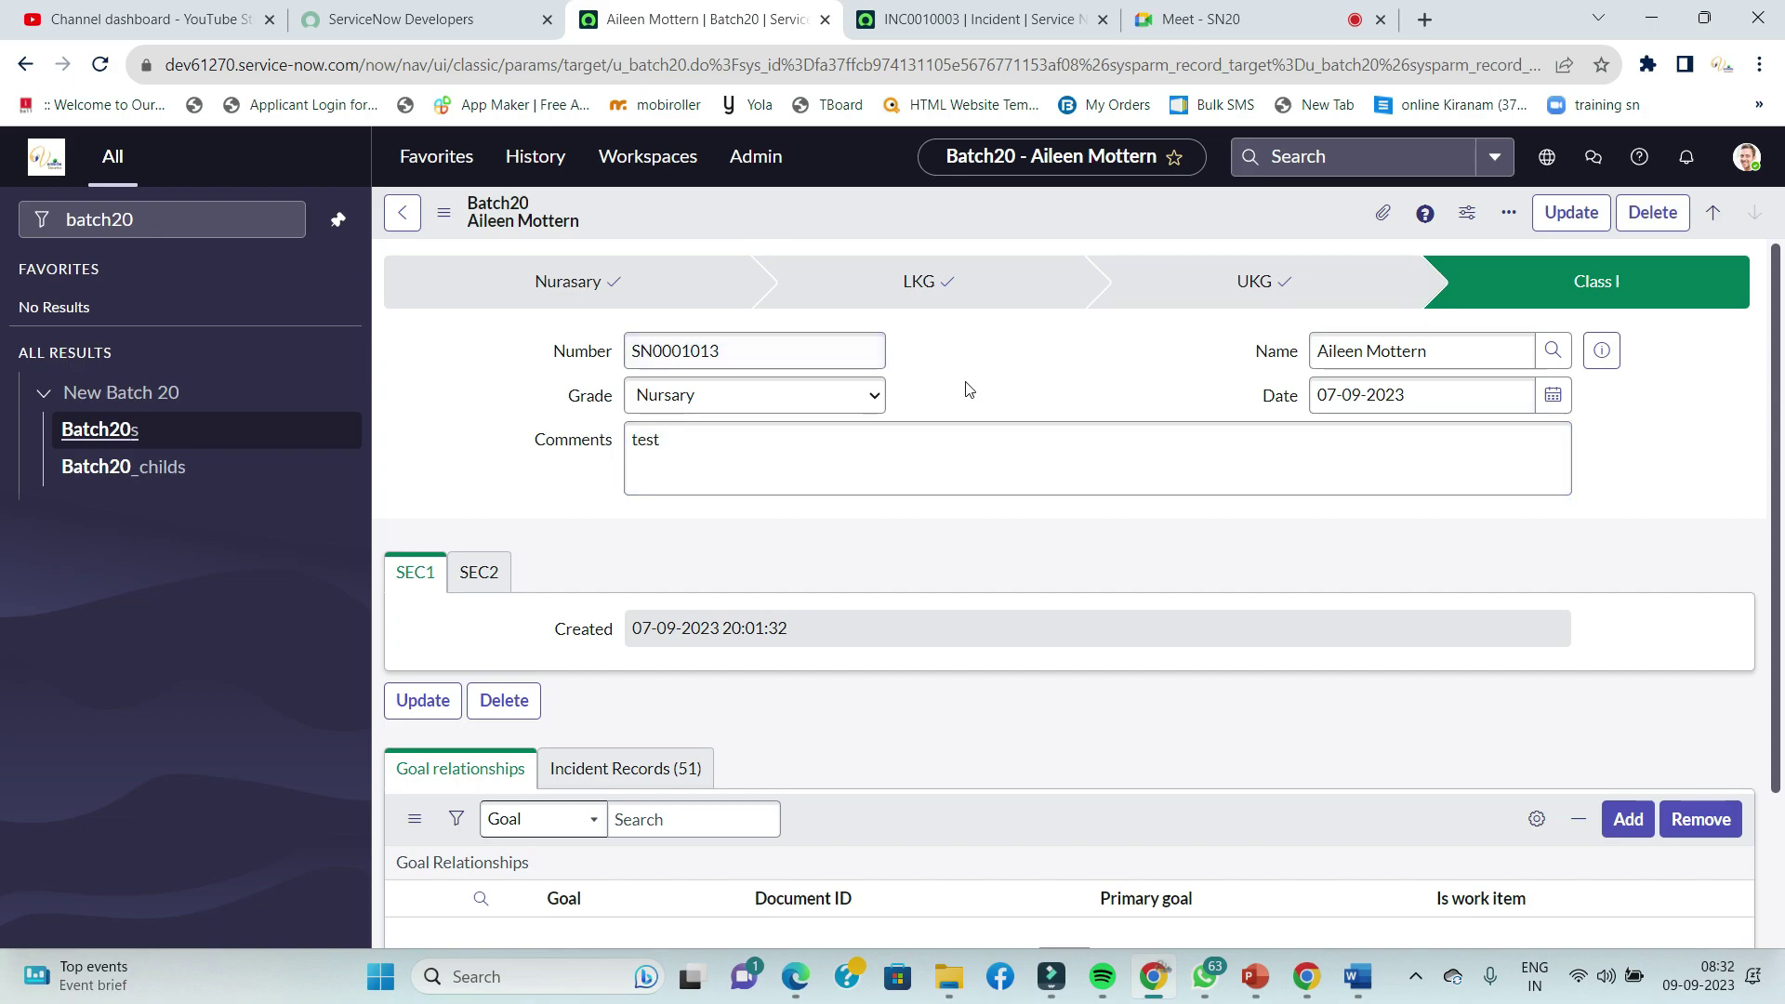
{"action": "left_click", "coordinate": [99, 63]}
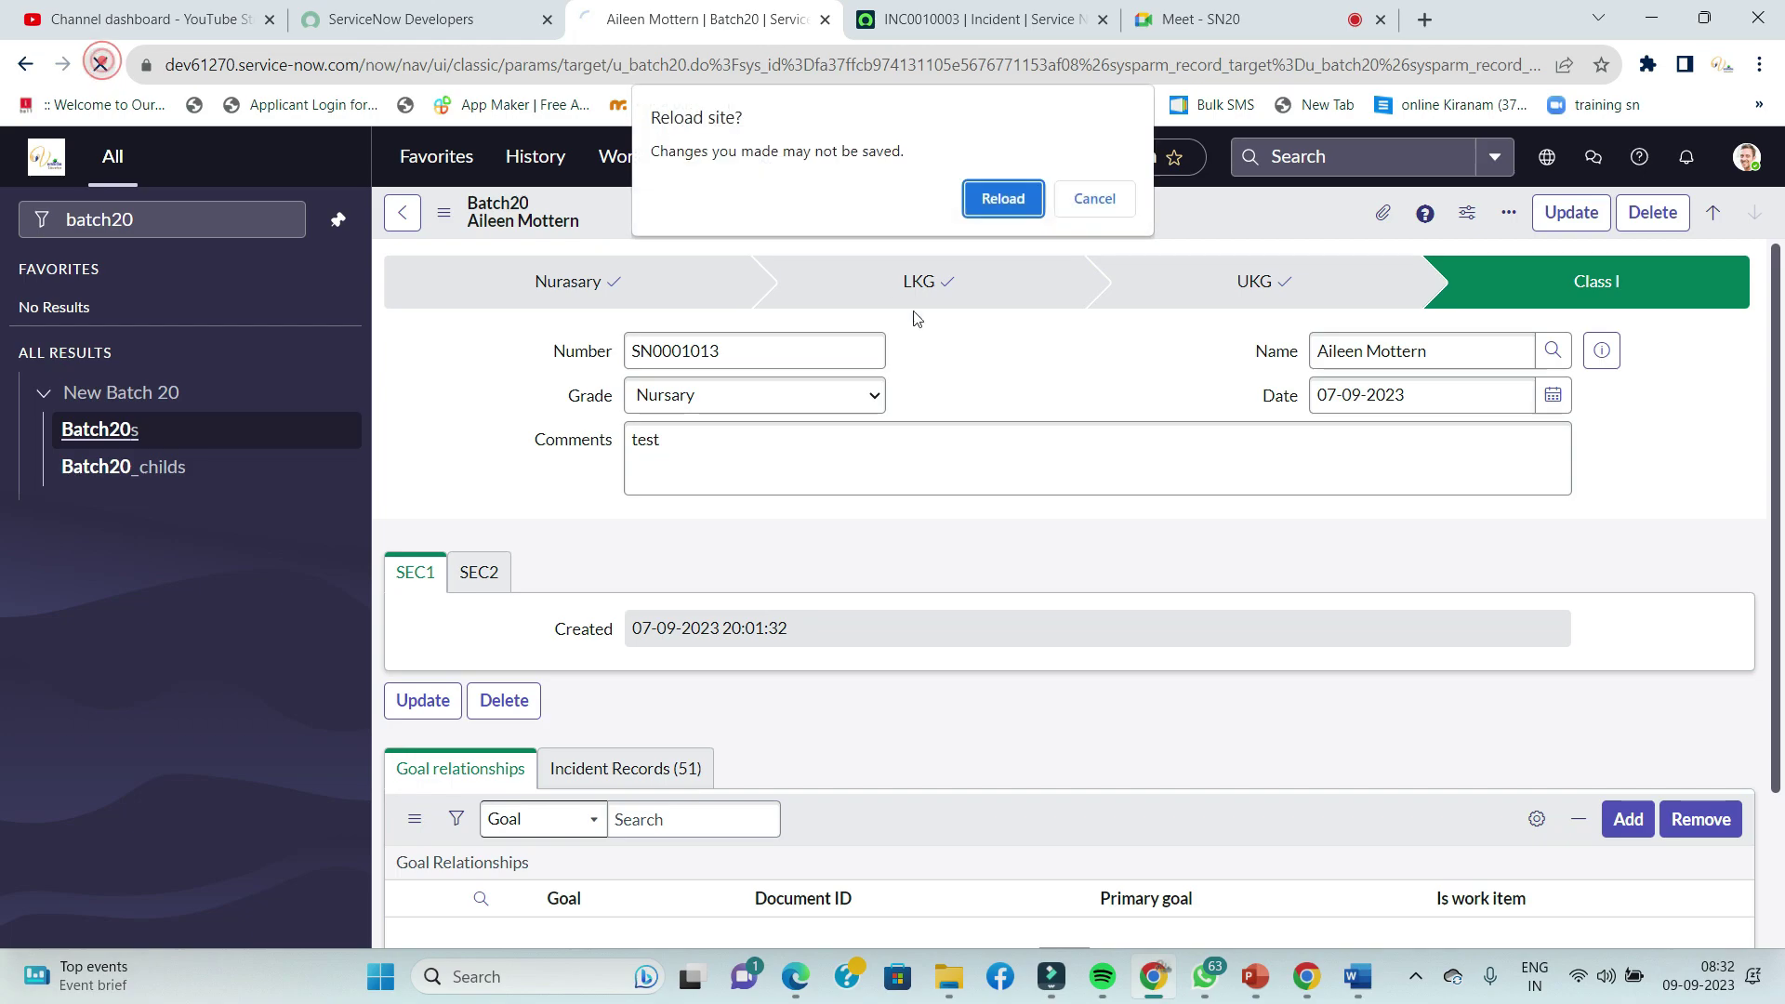
{"action": "left_click", "coordinate": [1002, 197]}
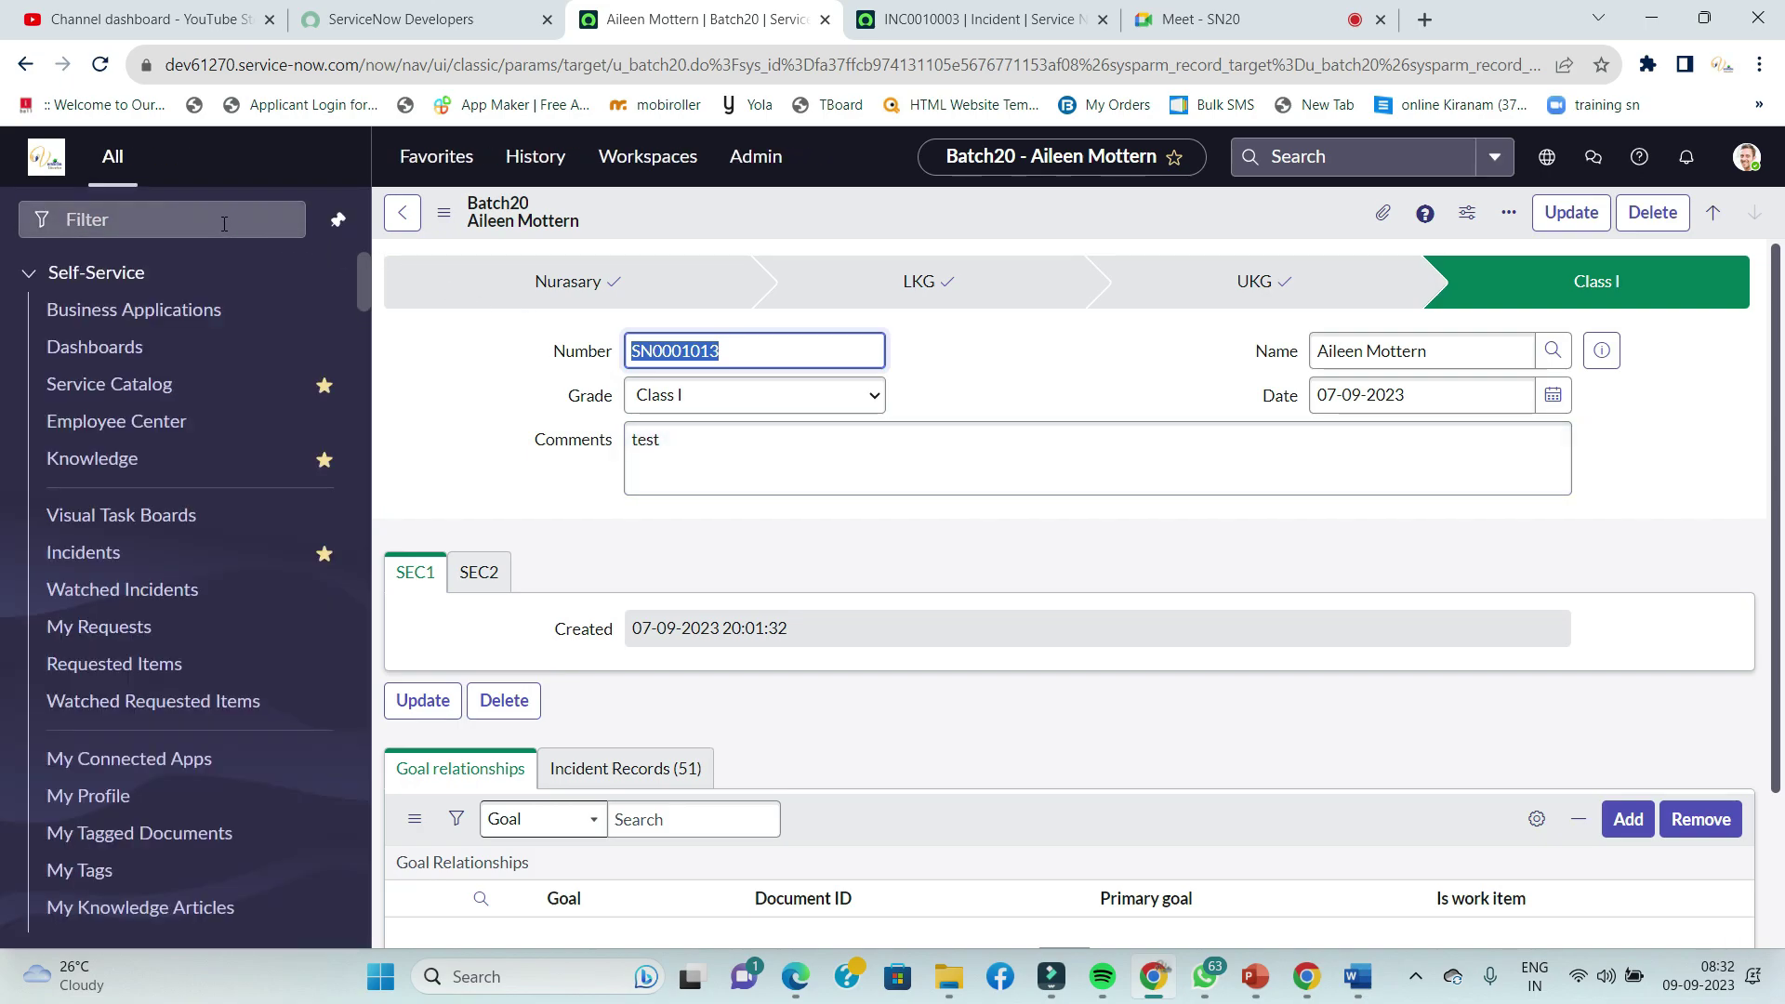
- Filter the navigator for "UI pol" and open the UI Policies list under System UI
{"action": "left_click", "coordinate": [220, 221]}
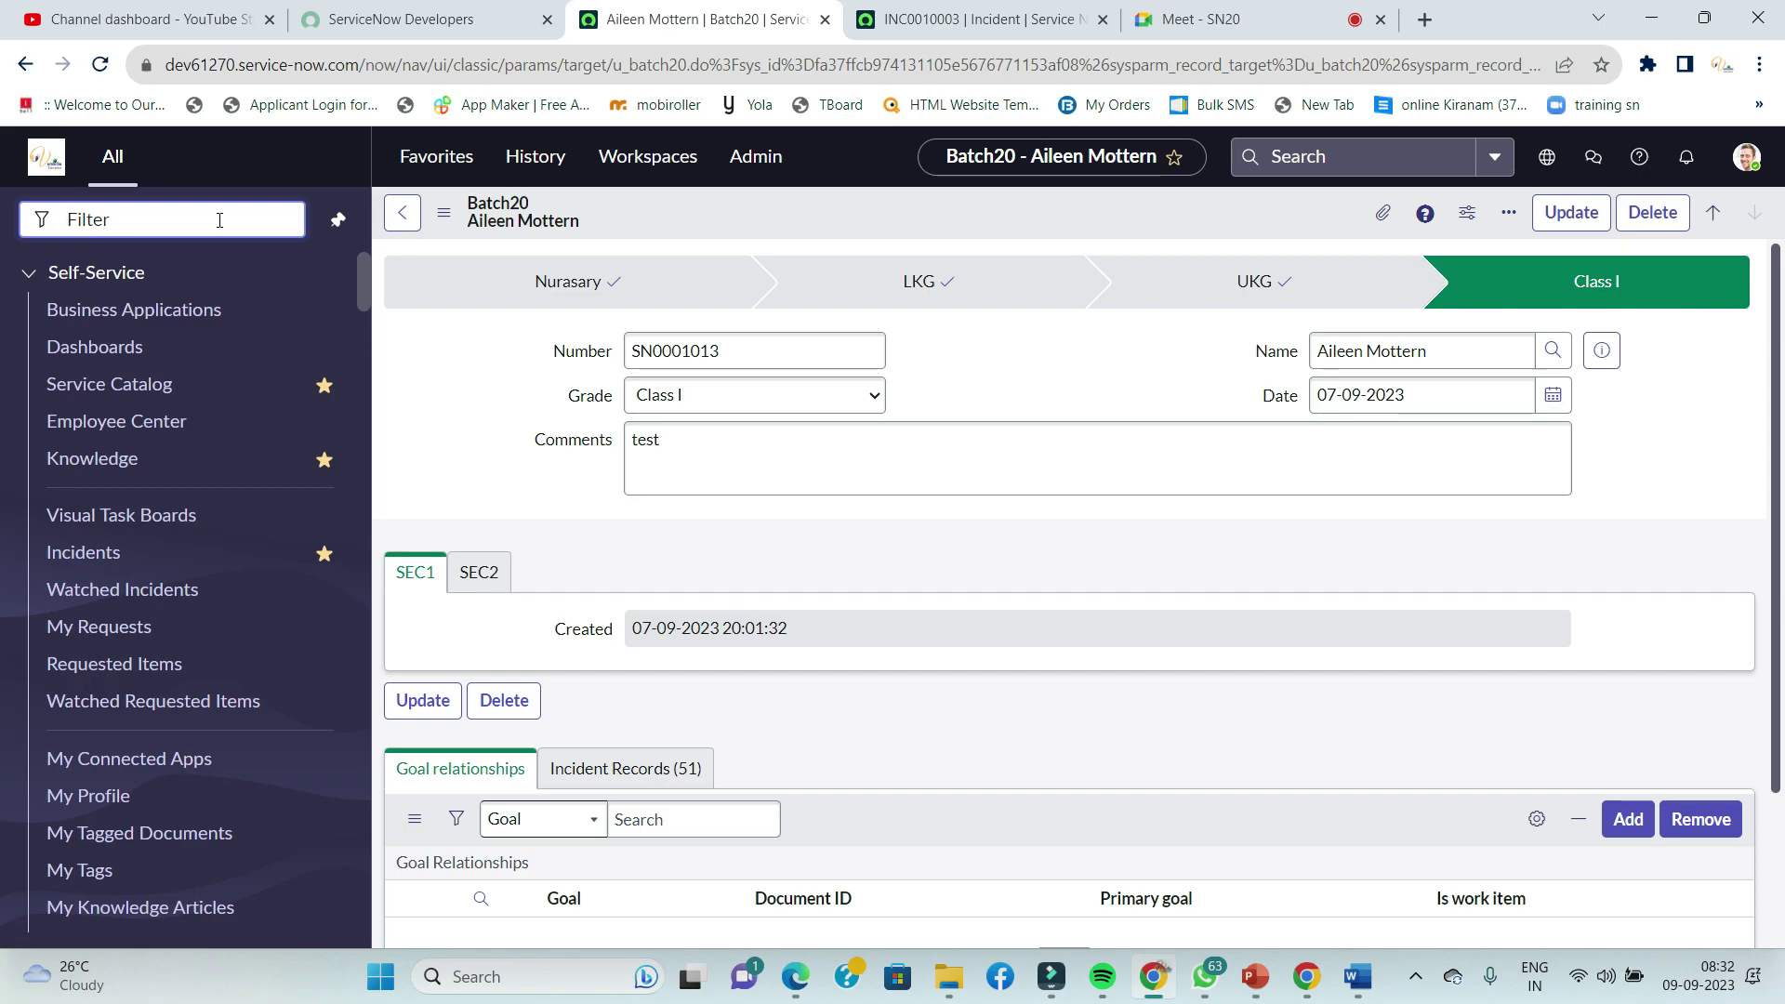
{"action": "type", "text": "UI "}
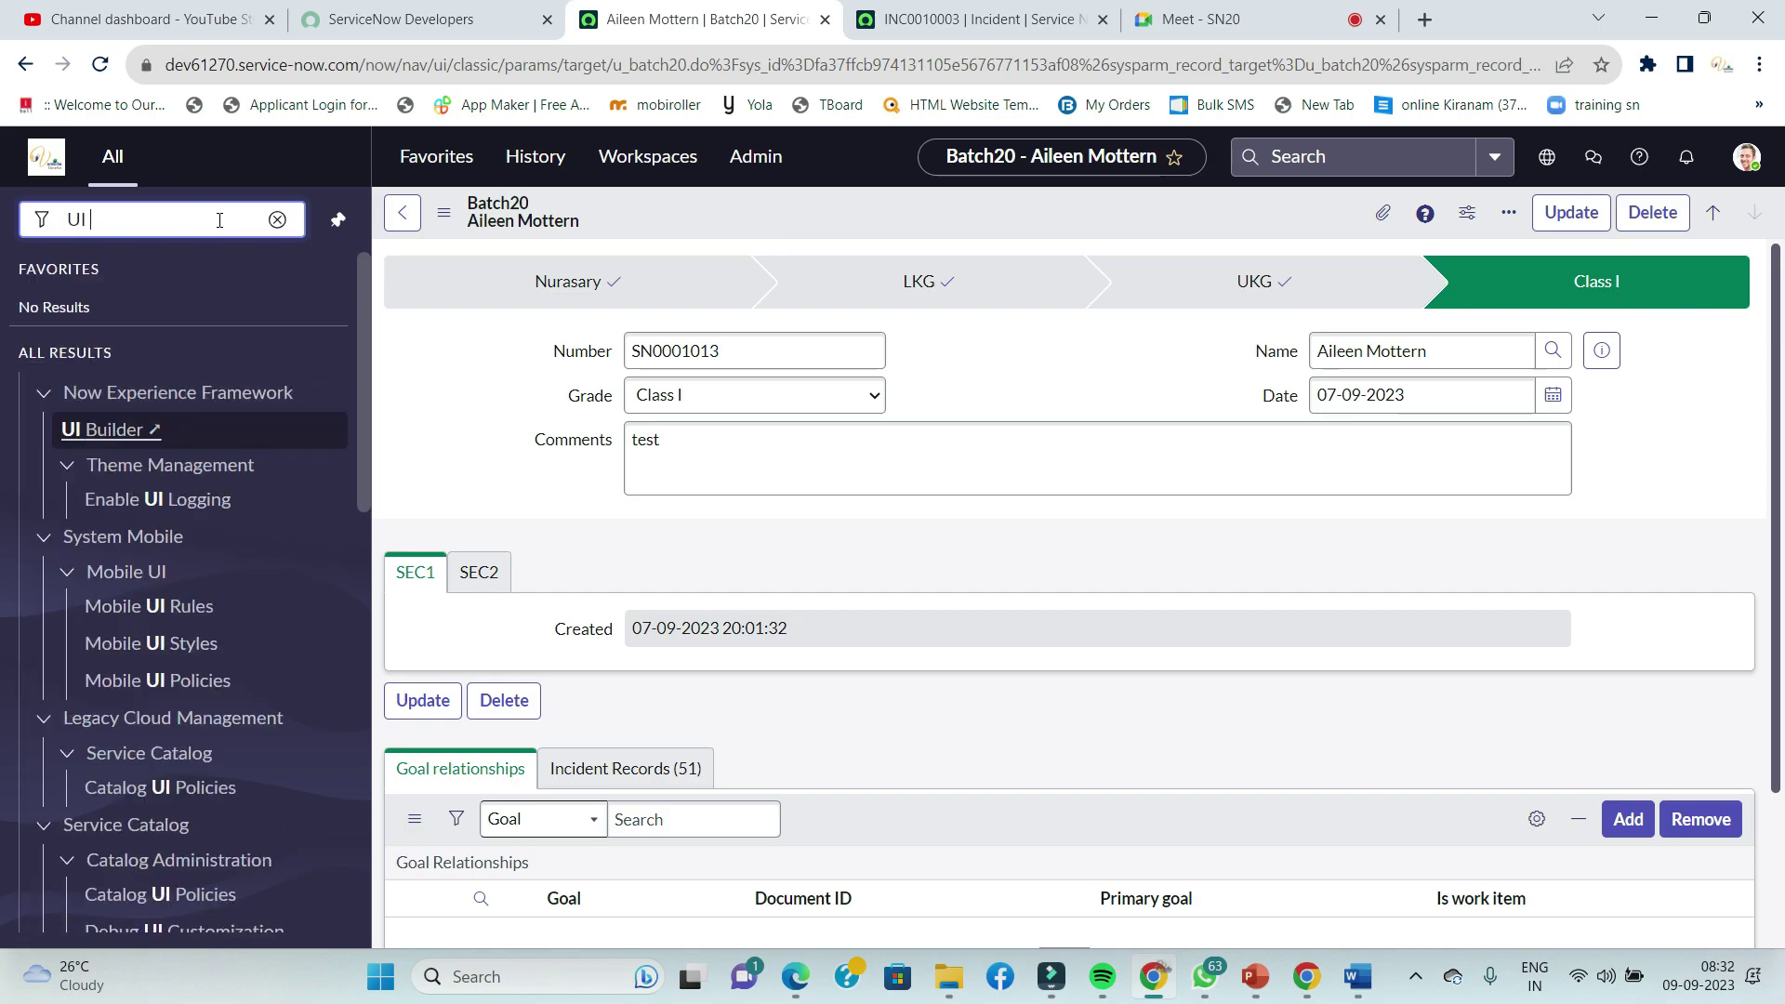
{"action": "type", "text": "polo"}
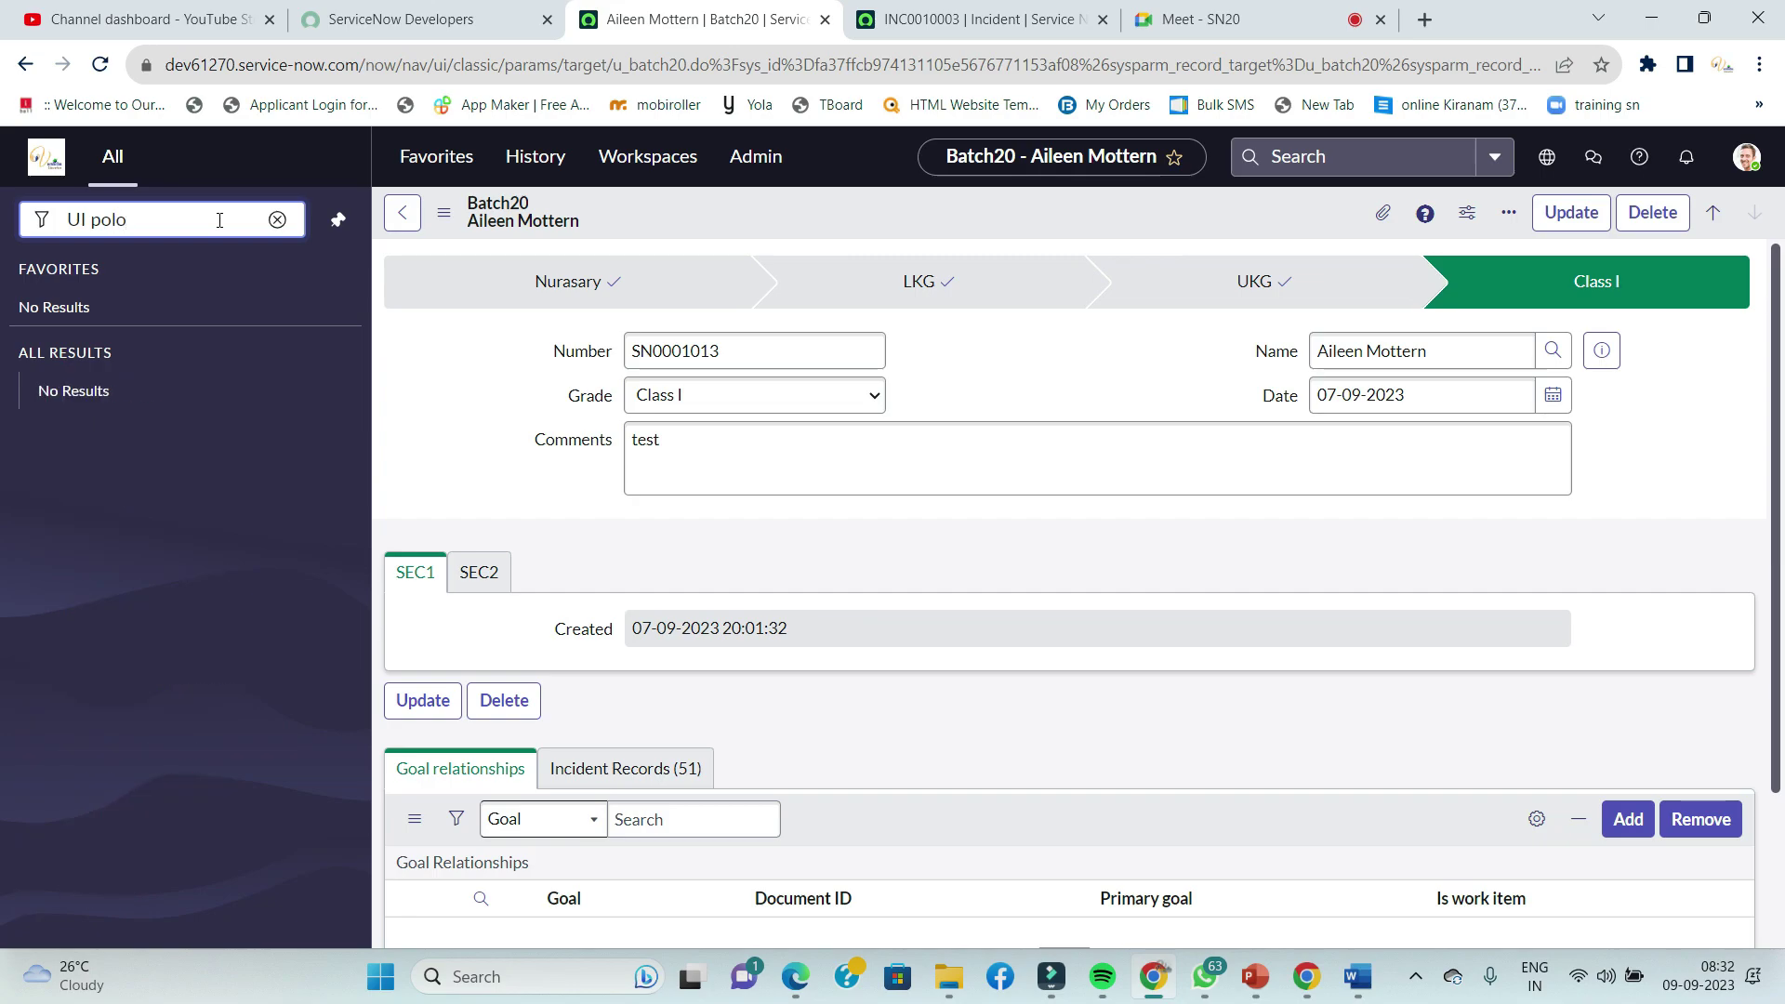
{"action": "key", "text": "BackSpace"}
{"action": "key", "text": "BackSpace"}
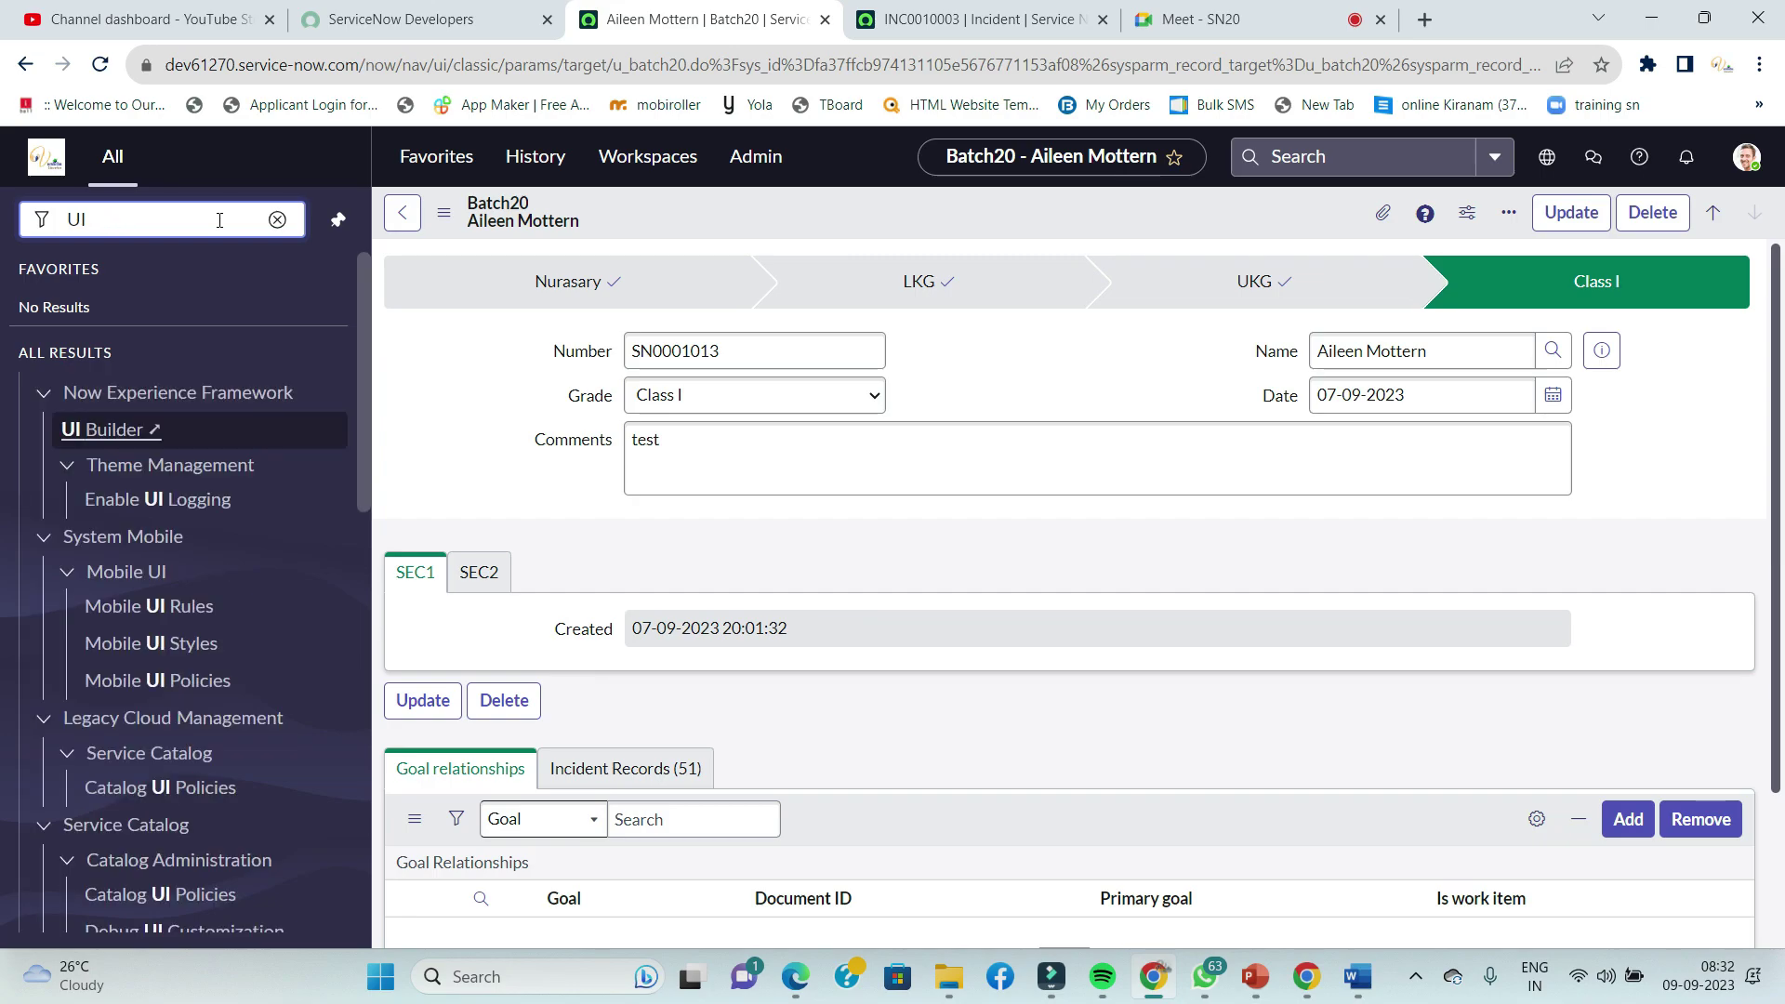
{"action": "type", "text": "pol"}
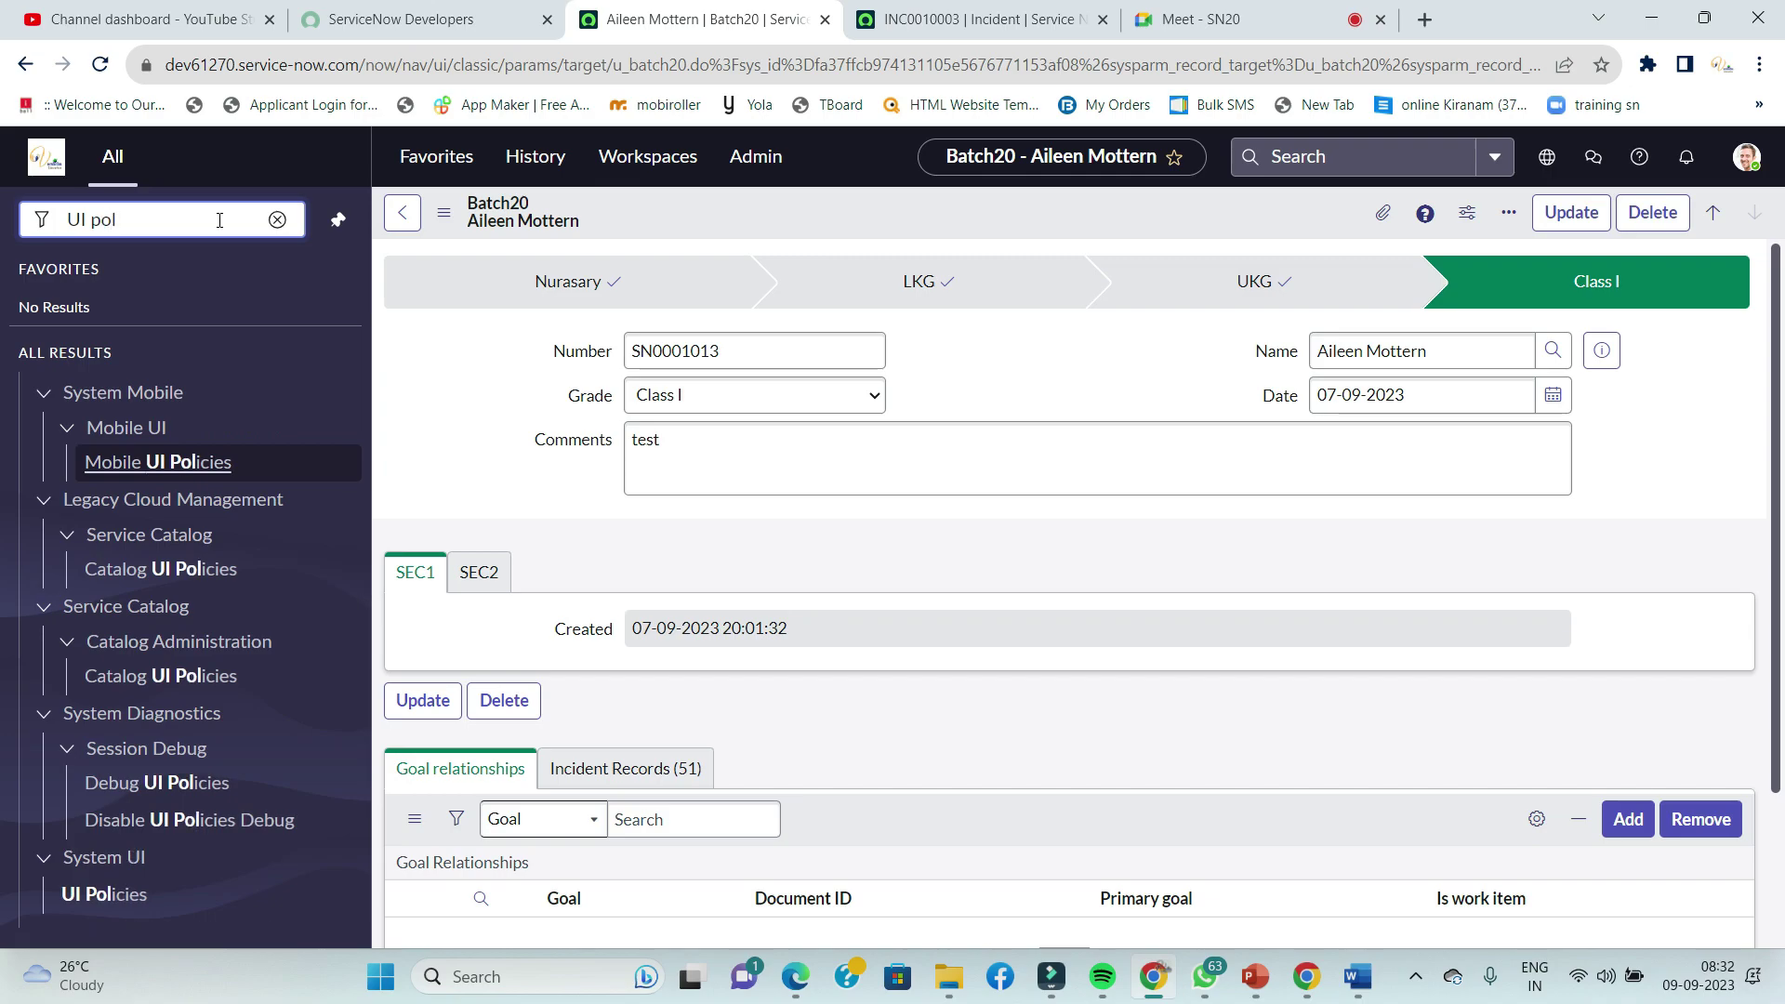
{"action": "left_click", "coordinate": [126, 895]}
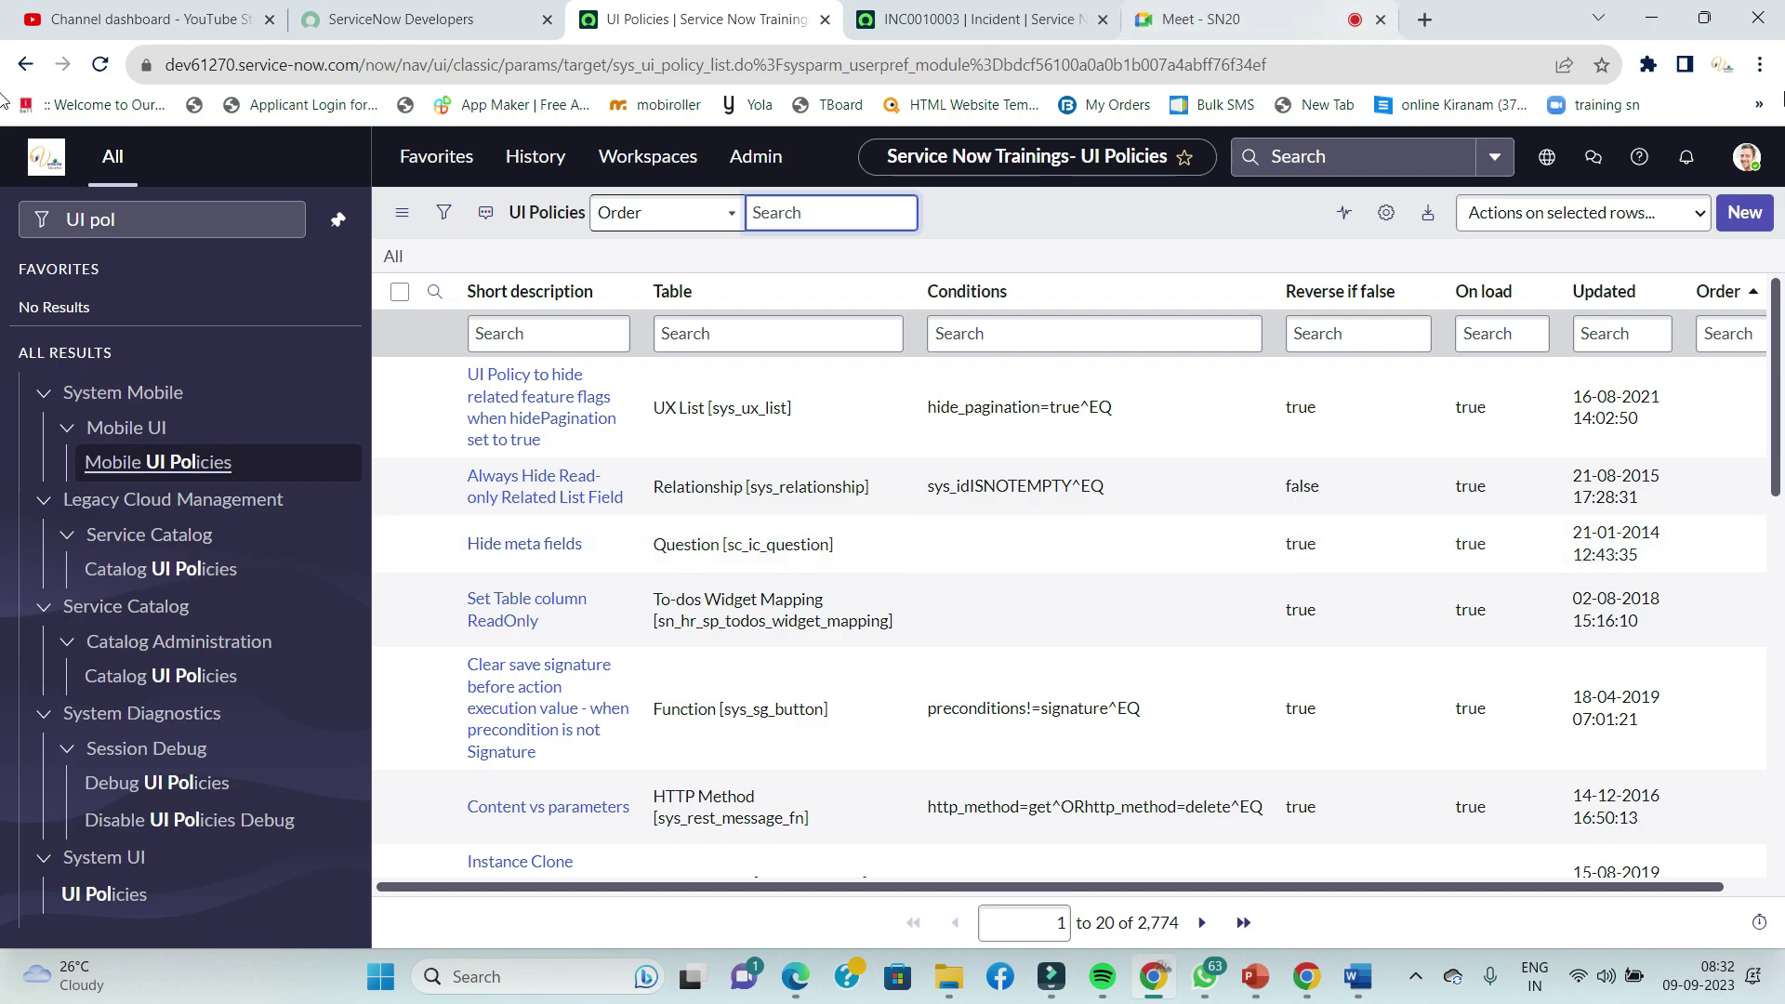
- Start a new UI policy and set its table to Batch20 [u_batch20]
{"action": "left_click", "coordinate": [1744, 213]}
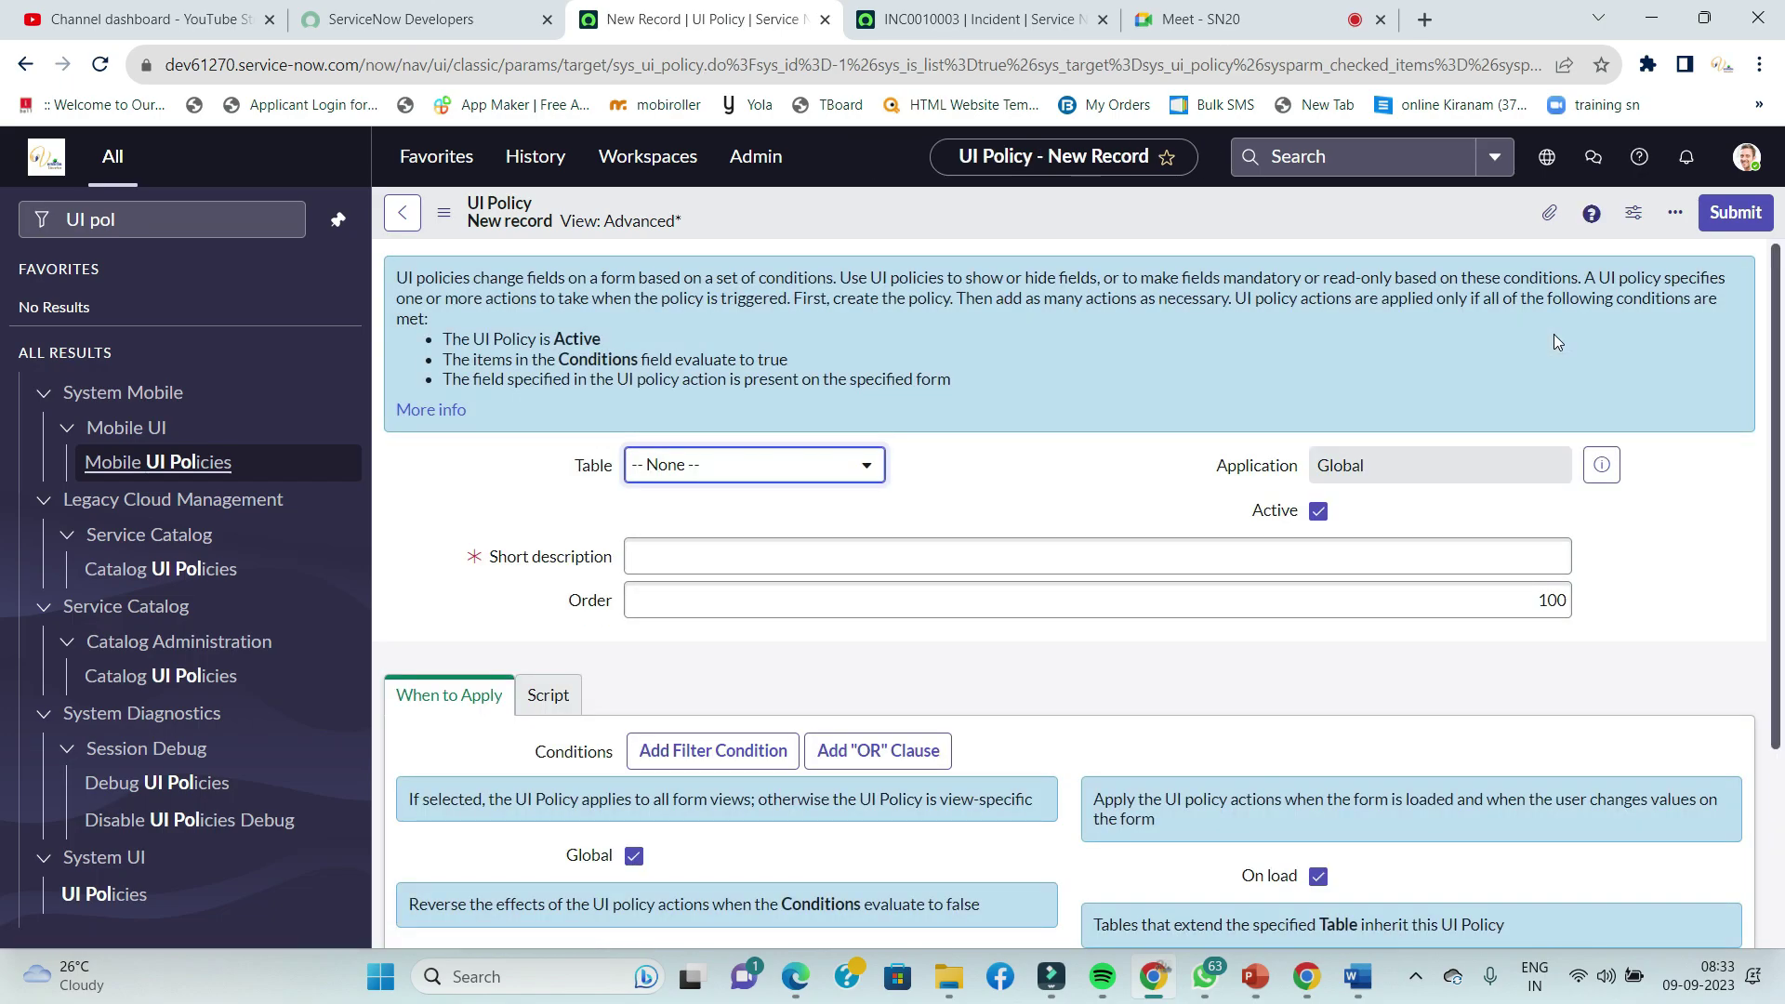
{"action": "left_click", "coordinate": [757, 466]}
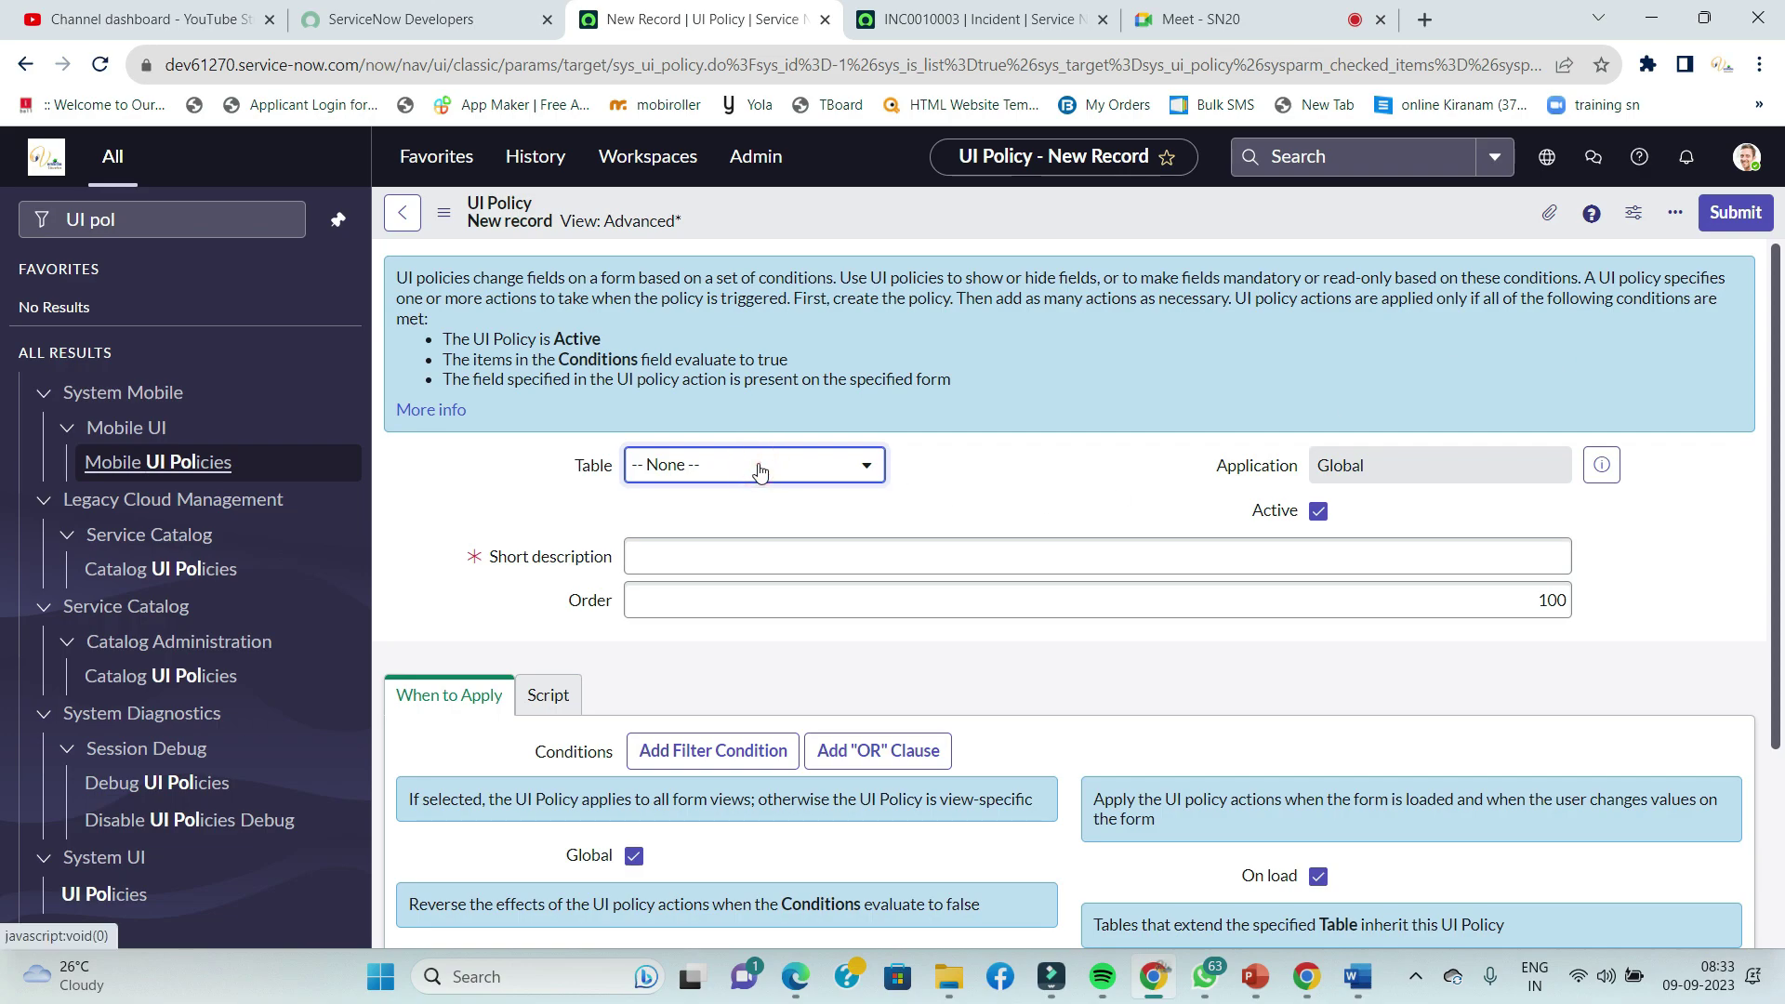
{"action": "left_click", "coordinate": [759, 470]}
{"action": "type", "text": "b"}
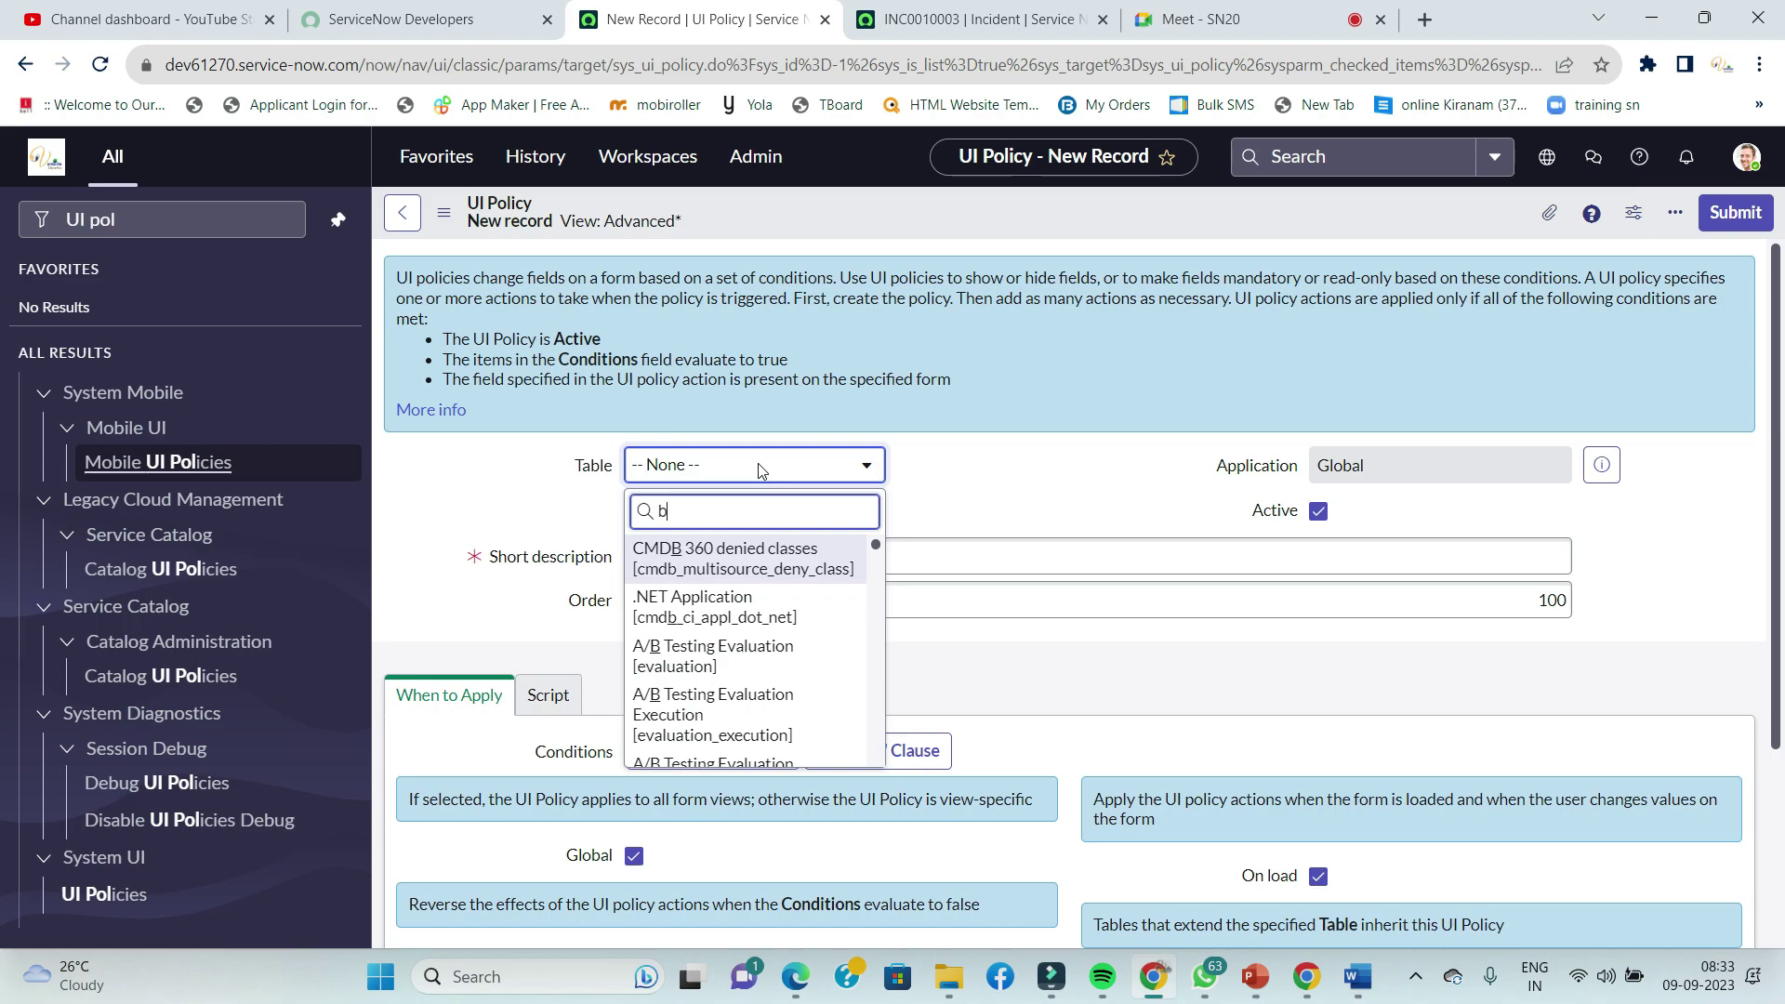
{"action": "type", "text": "atch"}
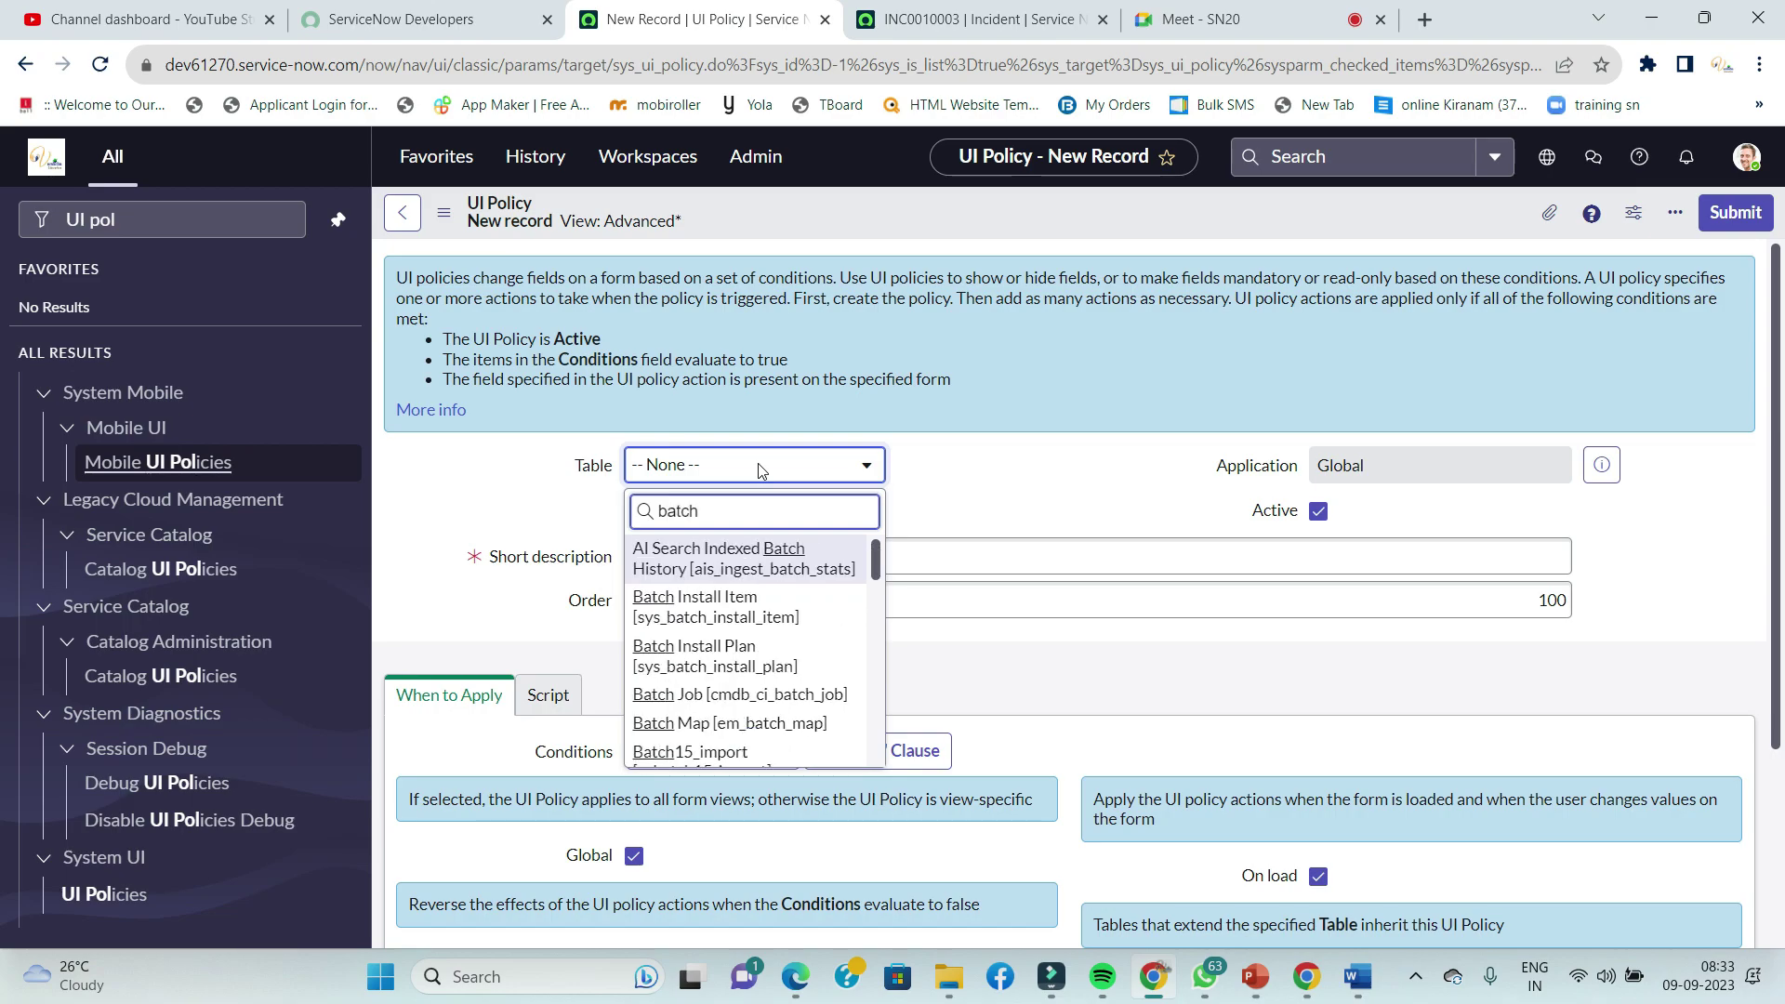
{"action": "type", "text": "20"}
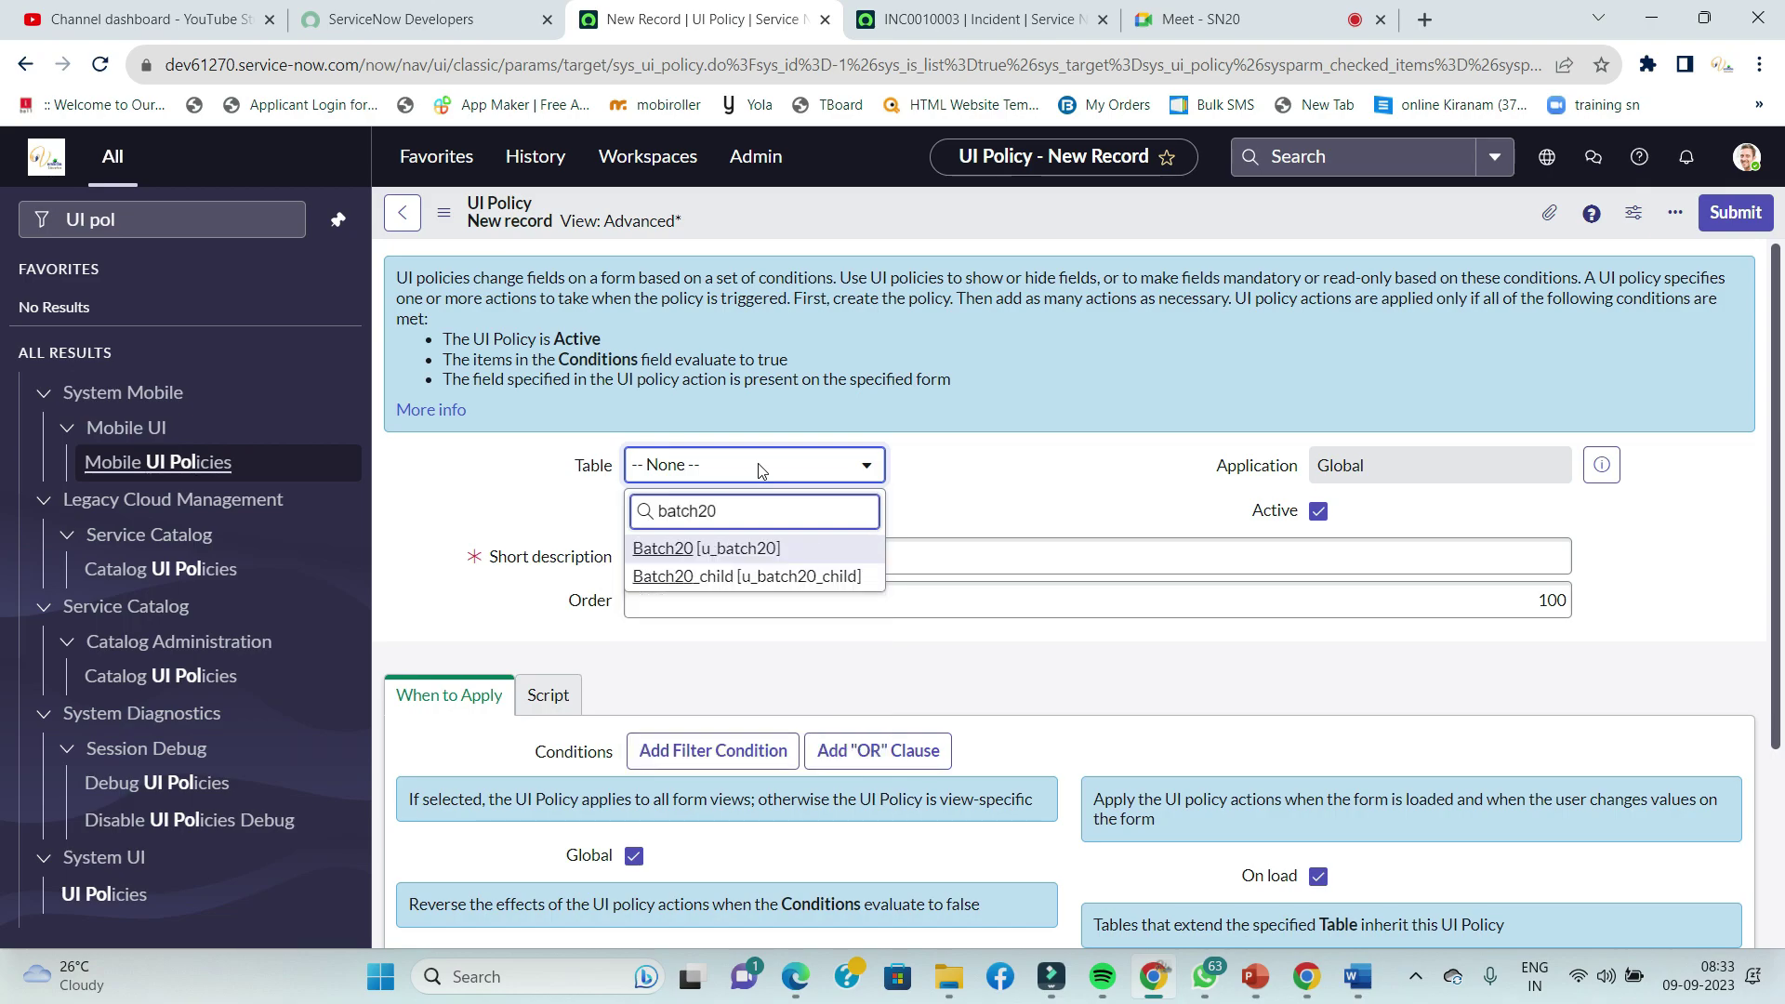
{"action": "left_click", "coordinate": [685, 548]}
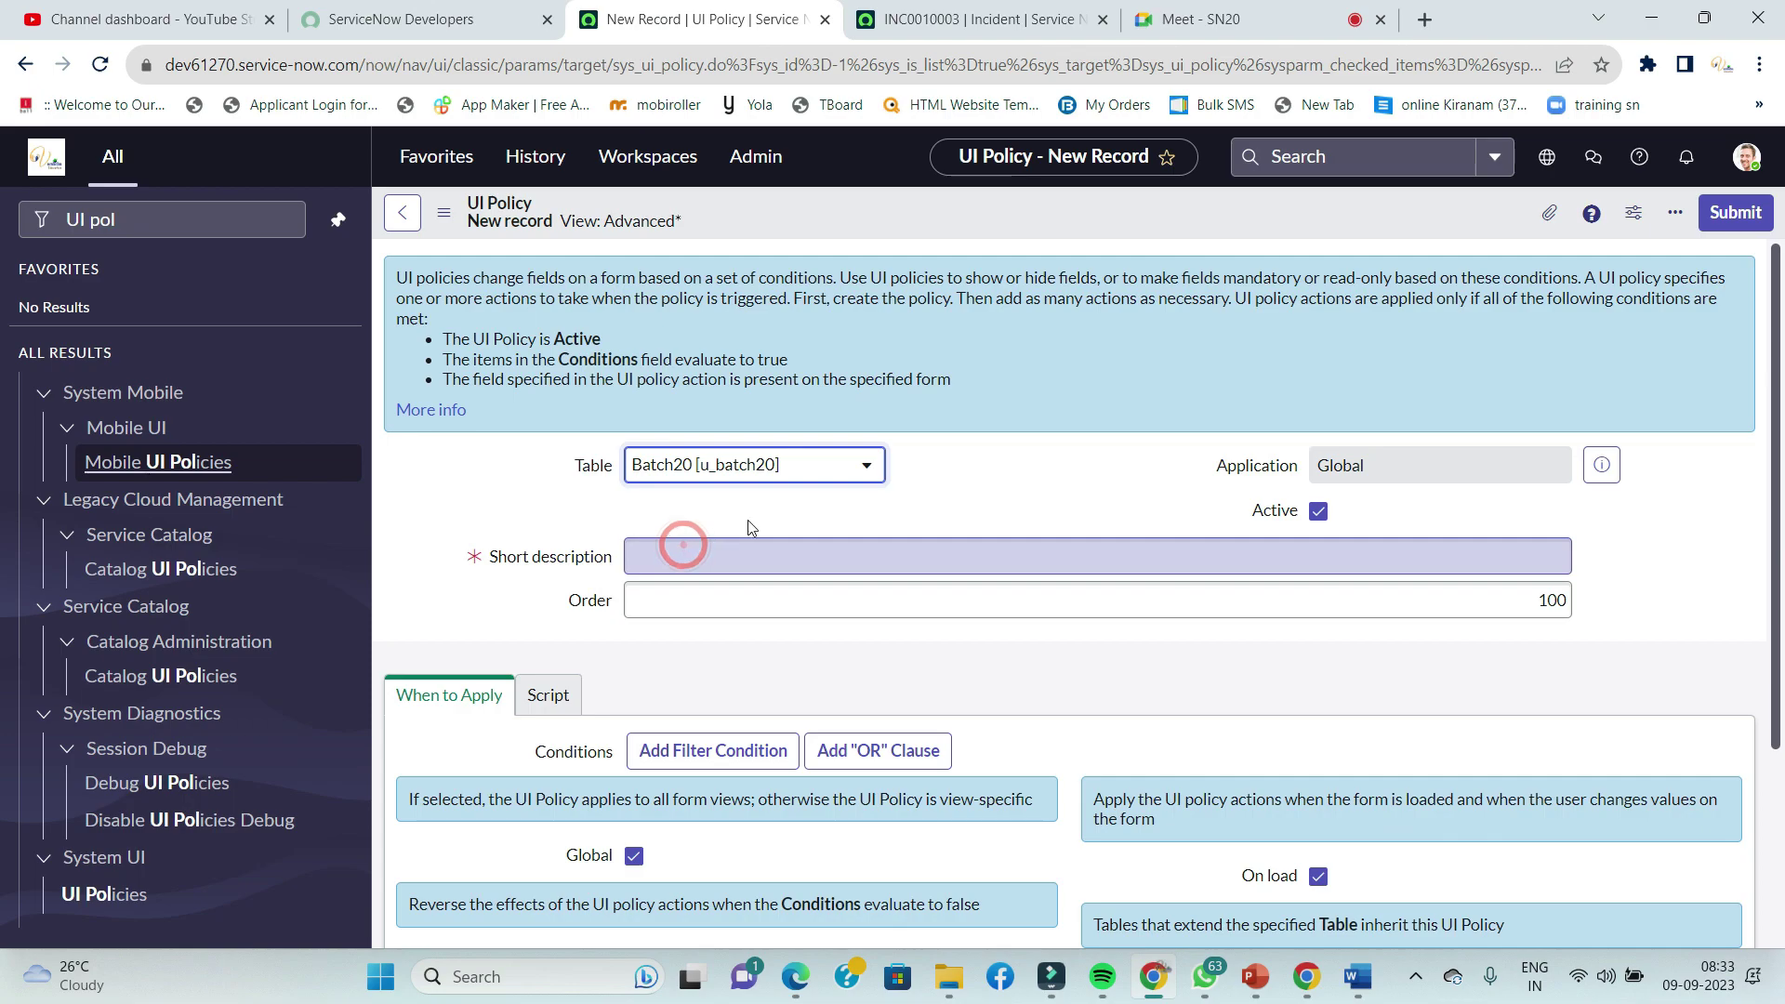
- Enter the short description "Number is readonly, Name is Mandatory and comments are invisible in Batch20"
{"action": "left_click", "coordinate": [699, 556]}
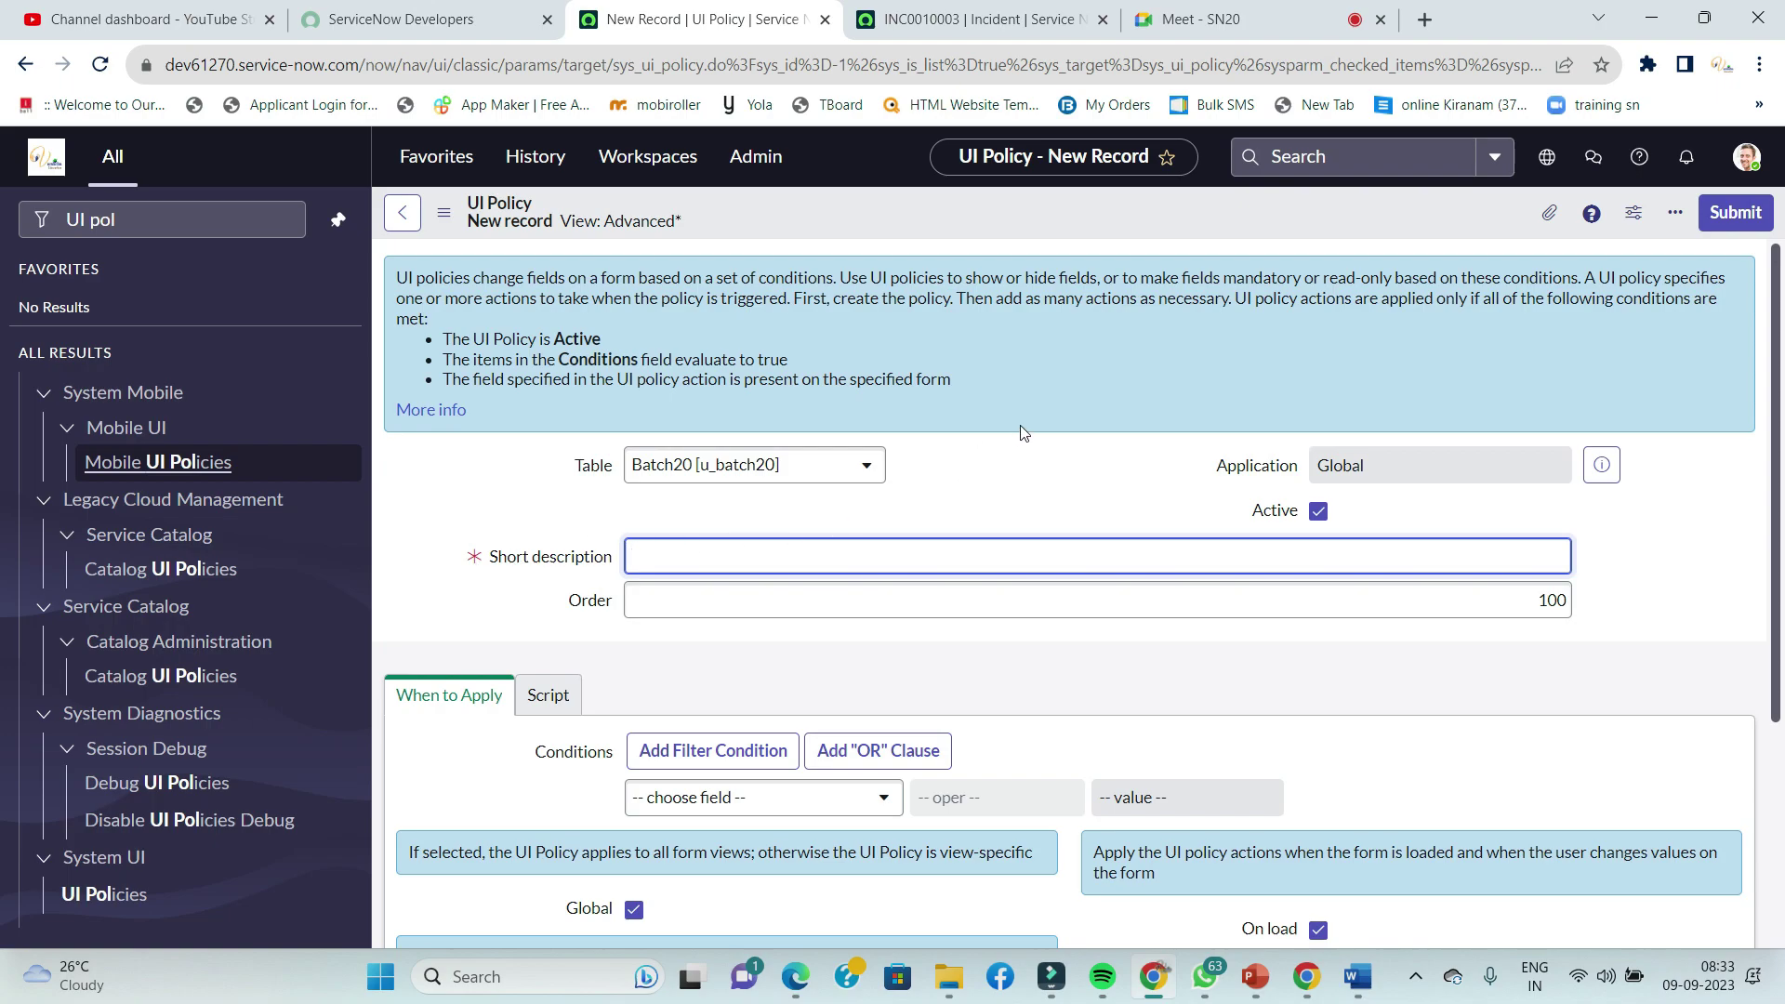
{"action": "type", "text": "Number is readonly, Name i"}
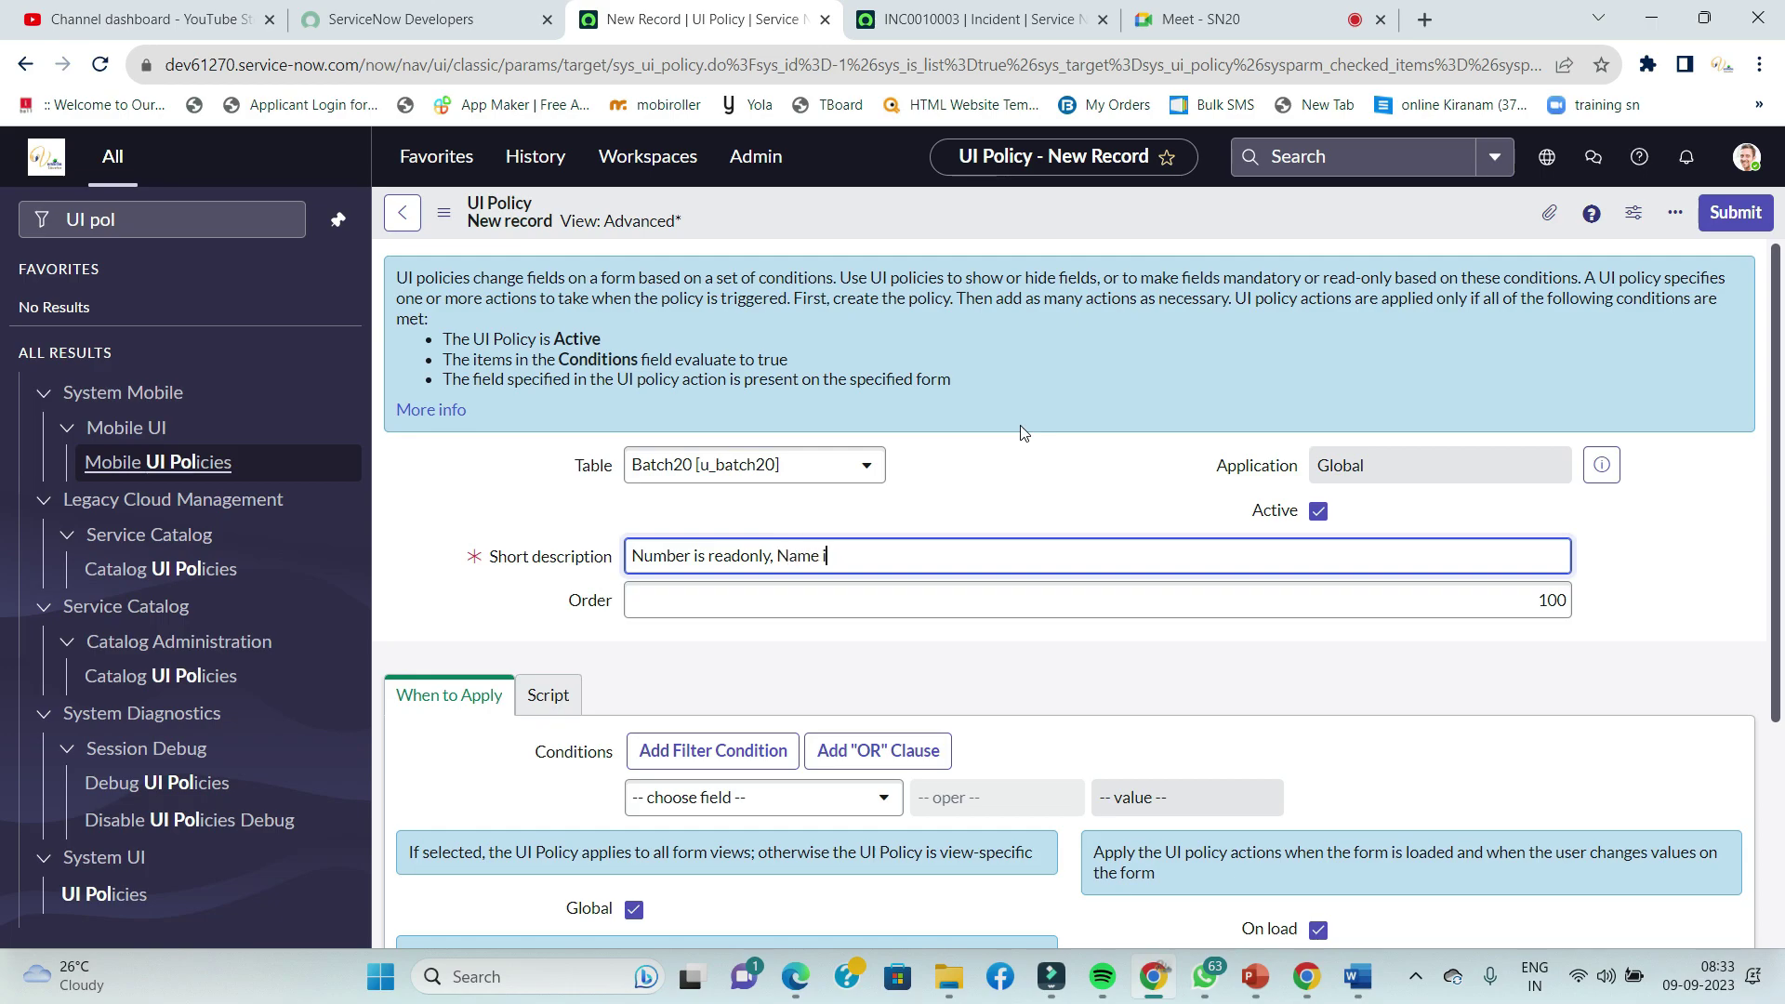
{"action": "type", "text": "s Mandatory and comme"}
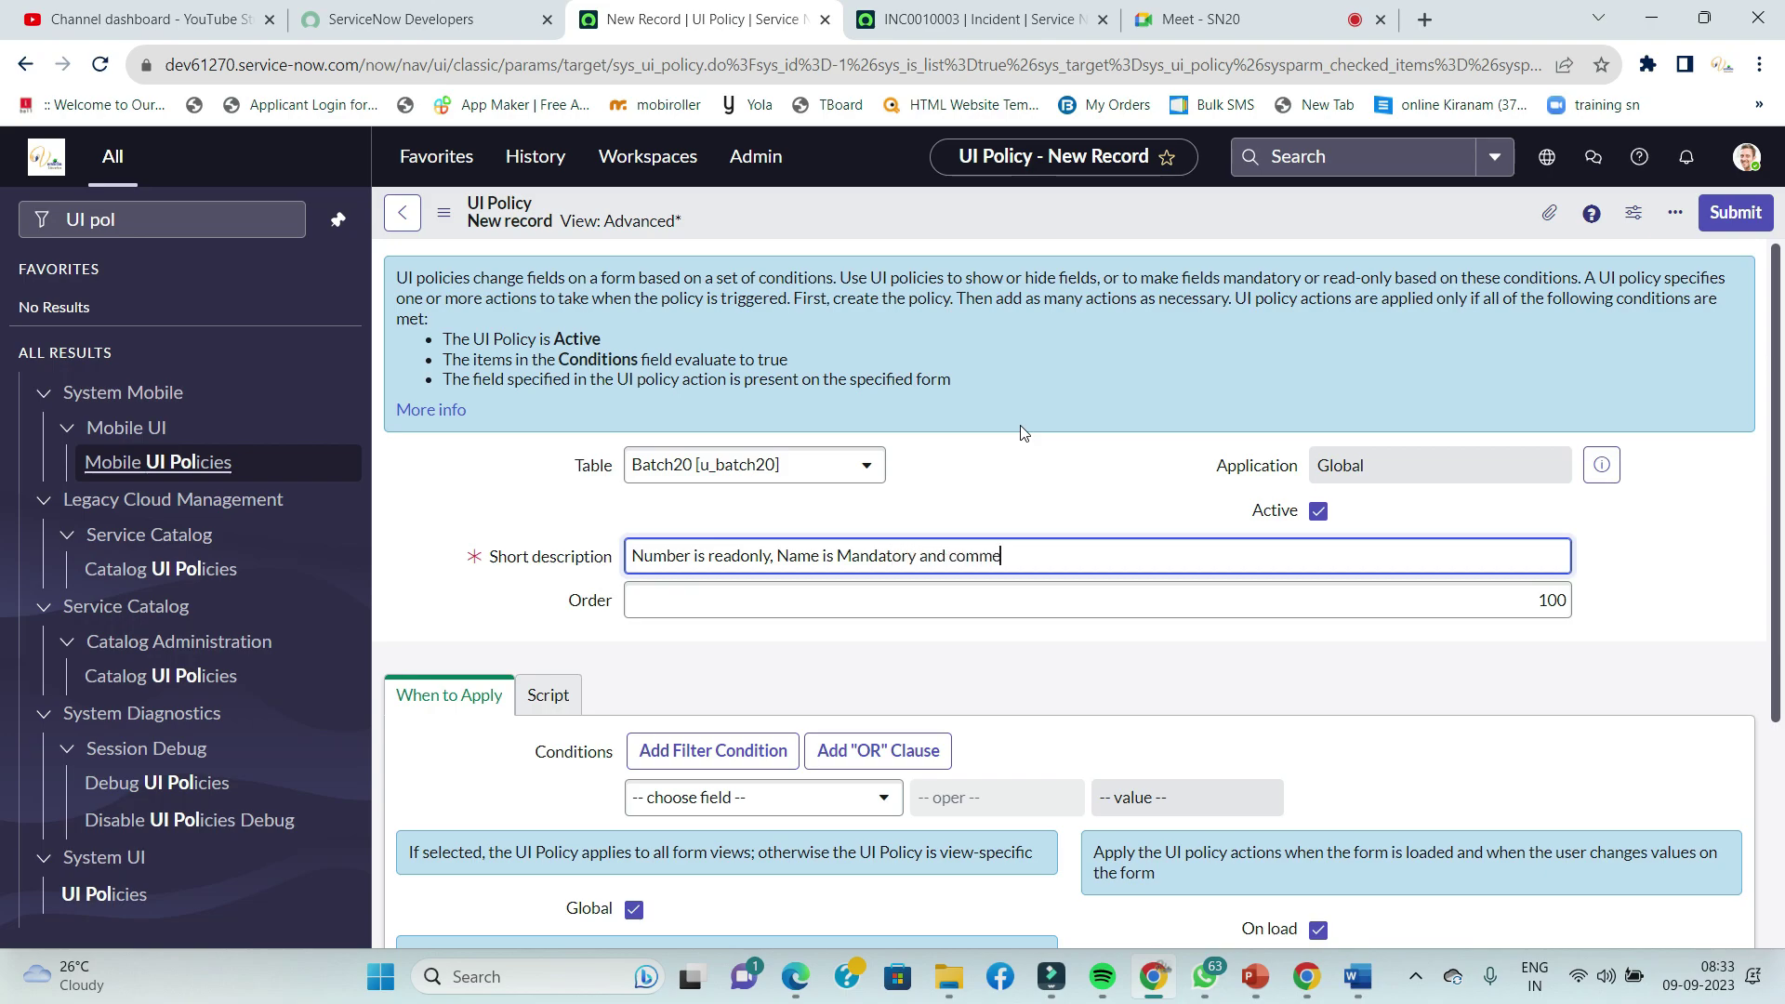
{"action": "type", "text": "nts are invisible in Bat"}
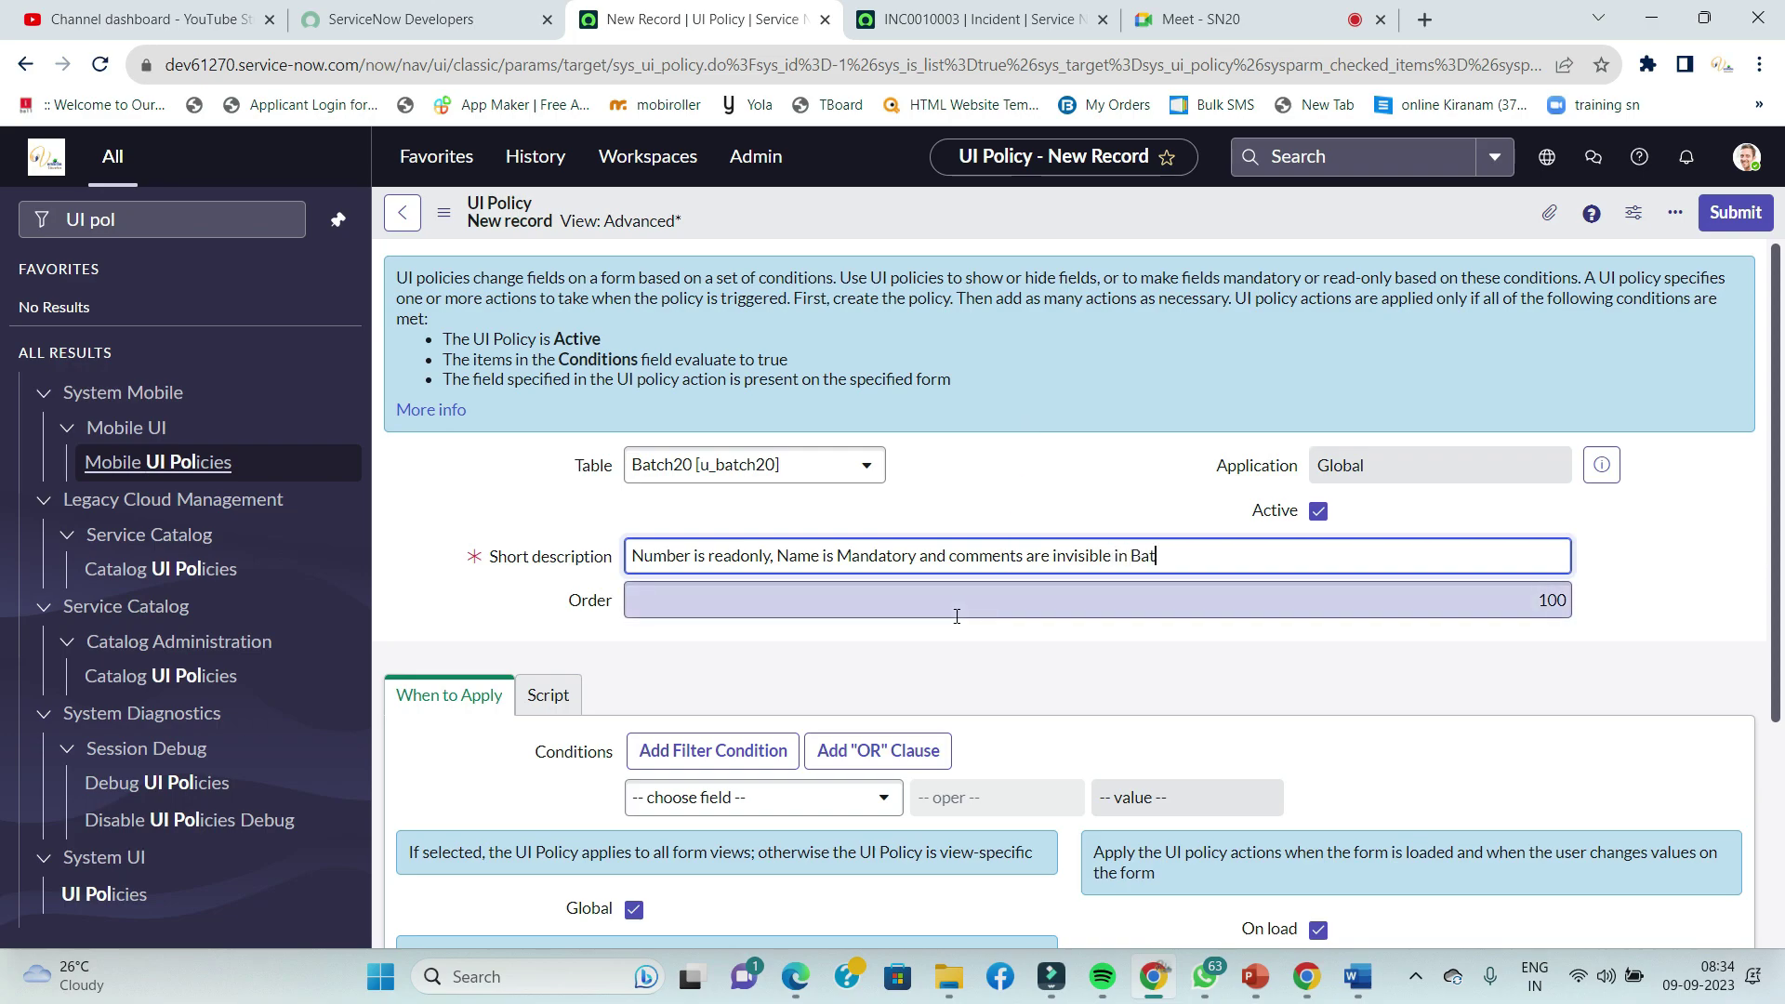
{"action": "type", "text": "ch20"}
{"action": "left_click", "coordinate": [971, 643]}
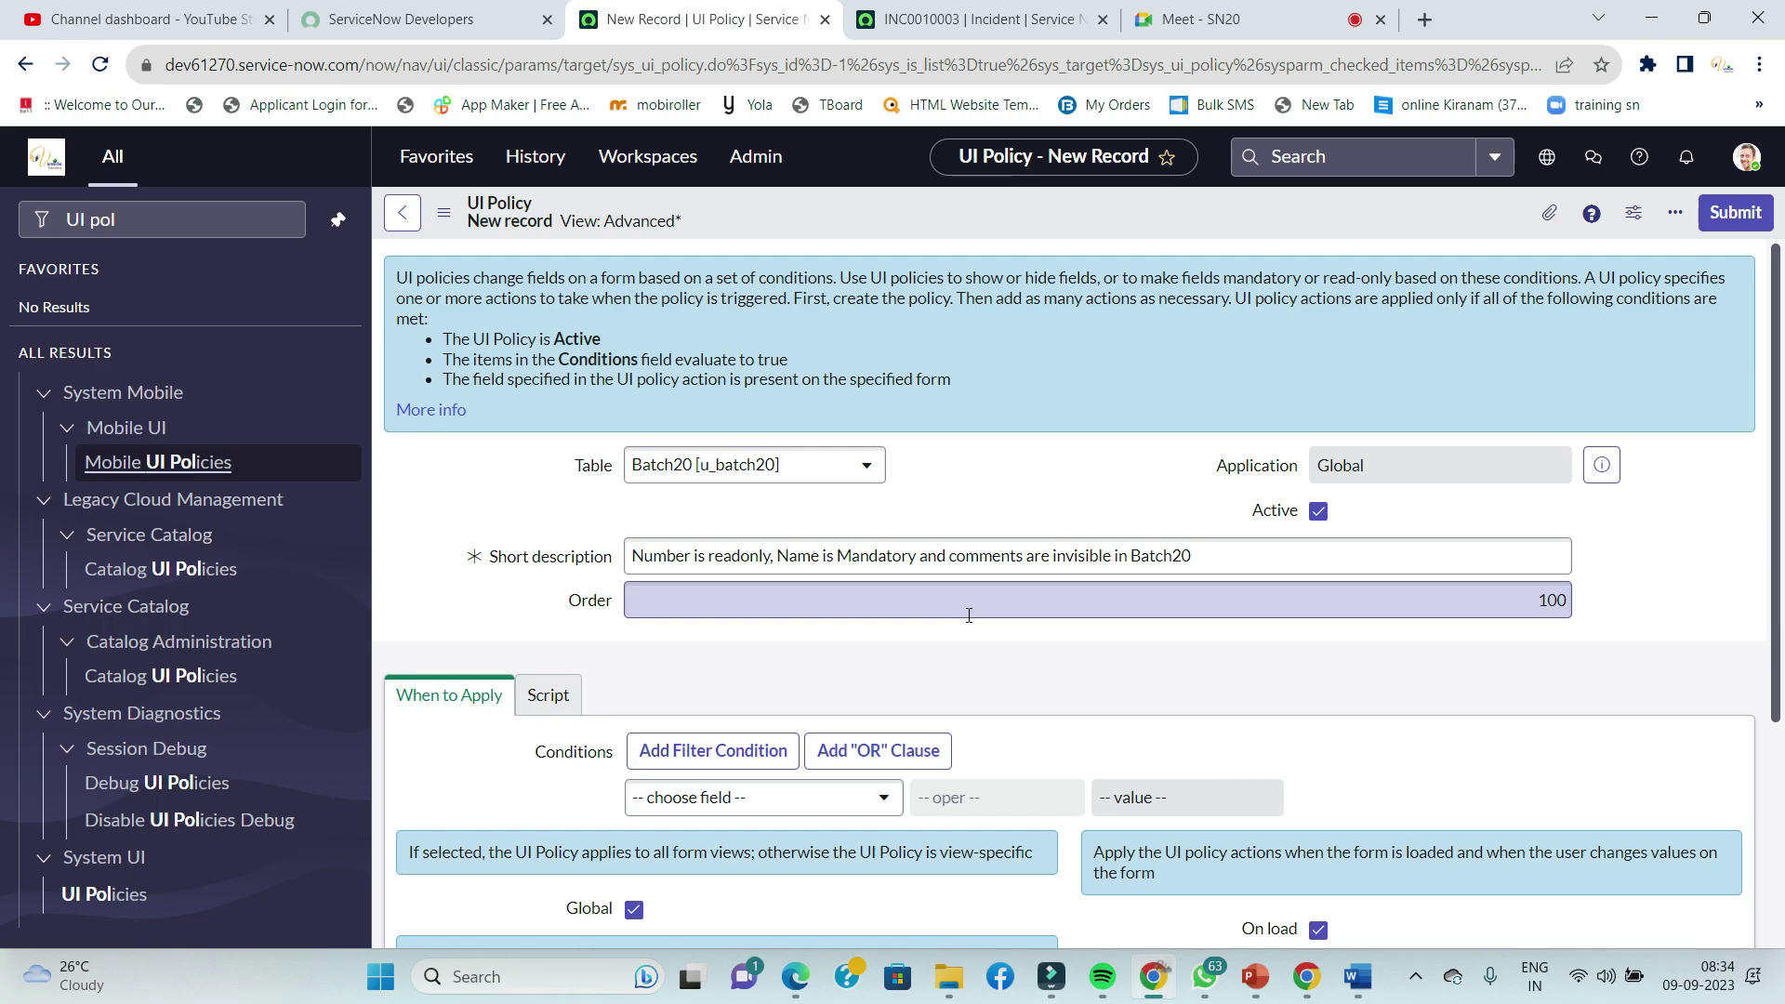
{"action": "left_click", "coordinate": [1266, 590]}
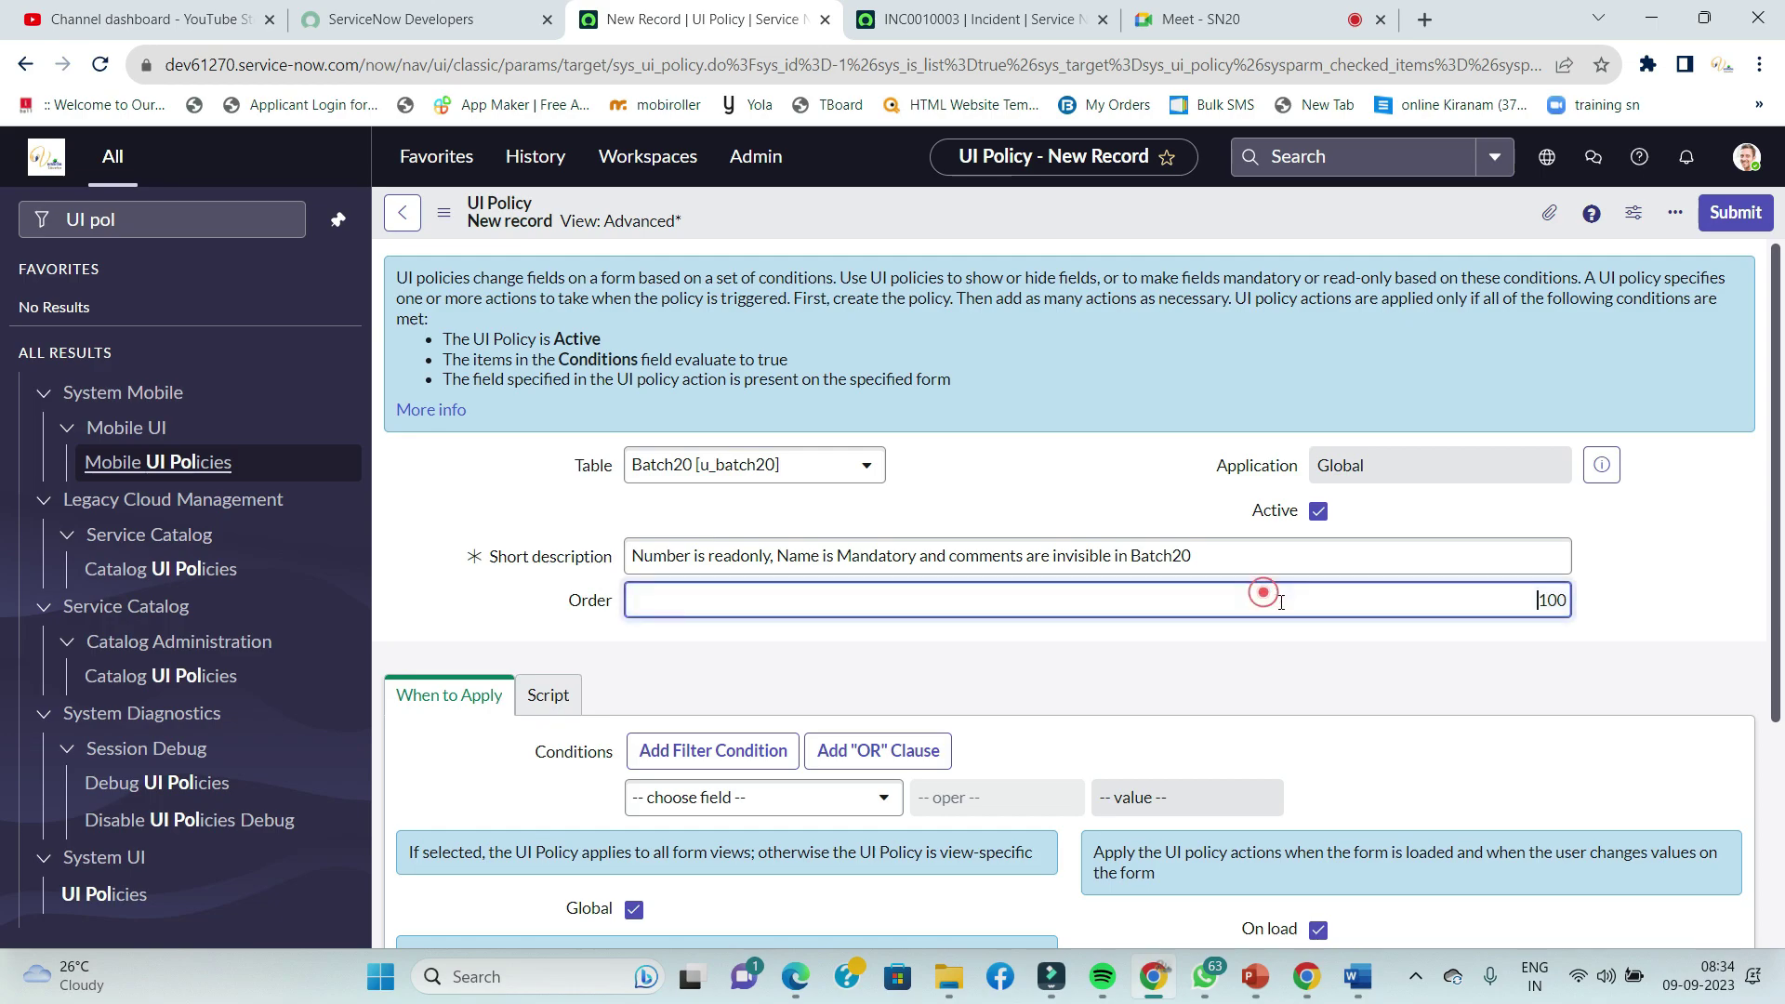
{"action": "double_click", "coordinate": [1565, 602]}
{"action": "left_click", "coordinate": [1582, 614]}
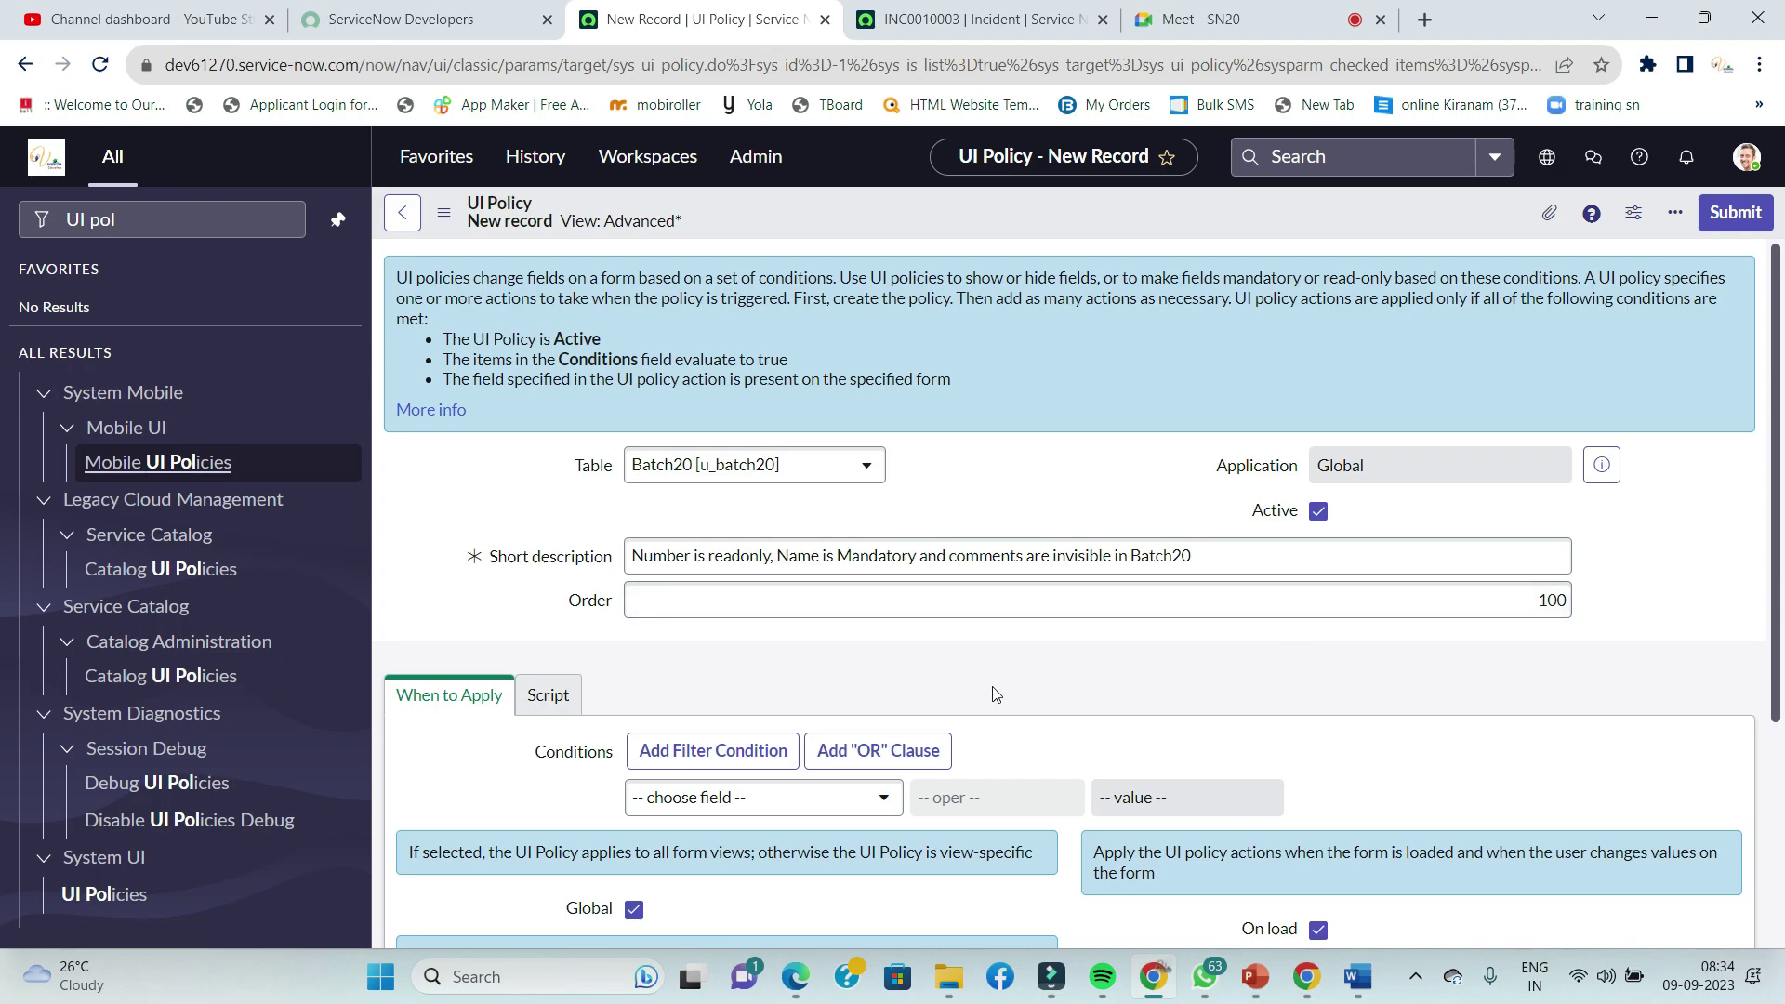
- Set the UI policy's apply condition to Grade is Nursary
{"action": "left_click", "coordinate": [460, 372]}
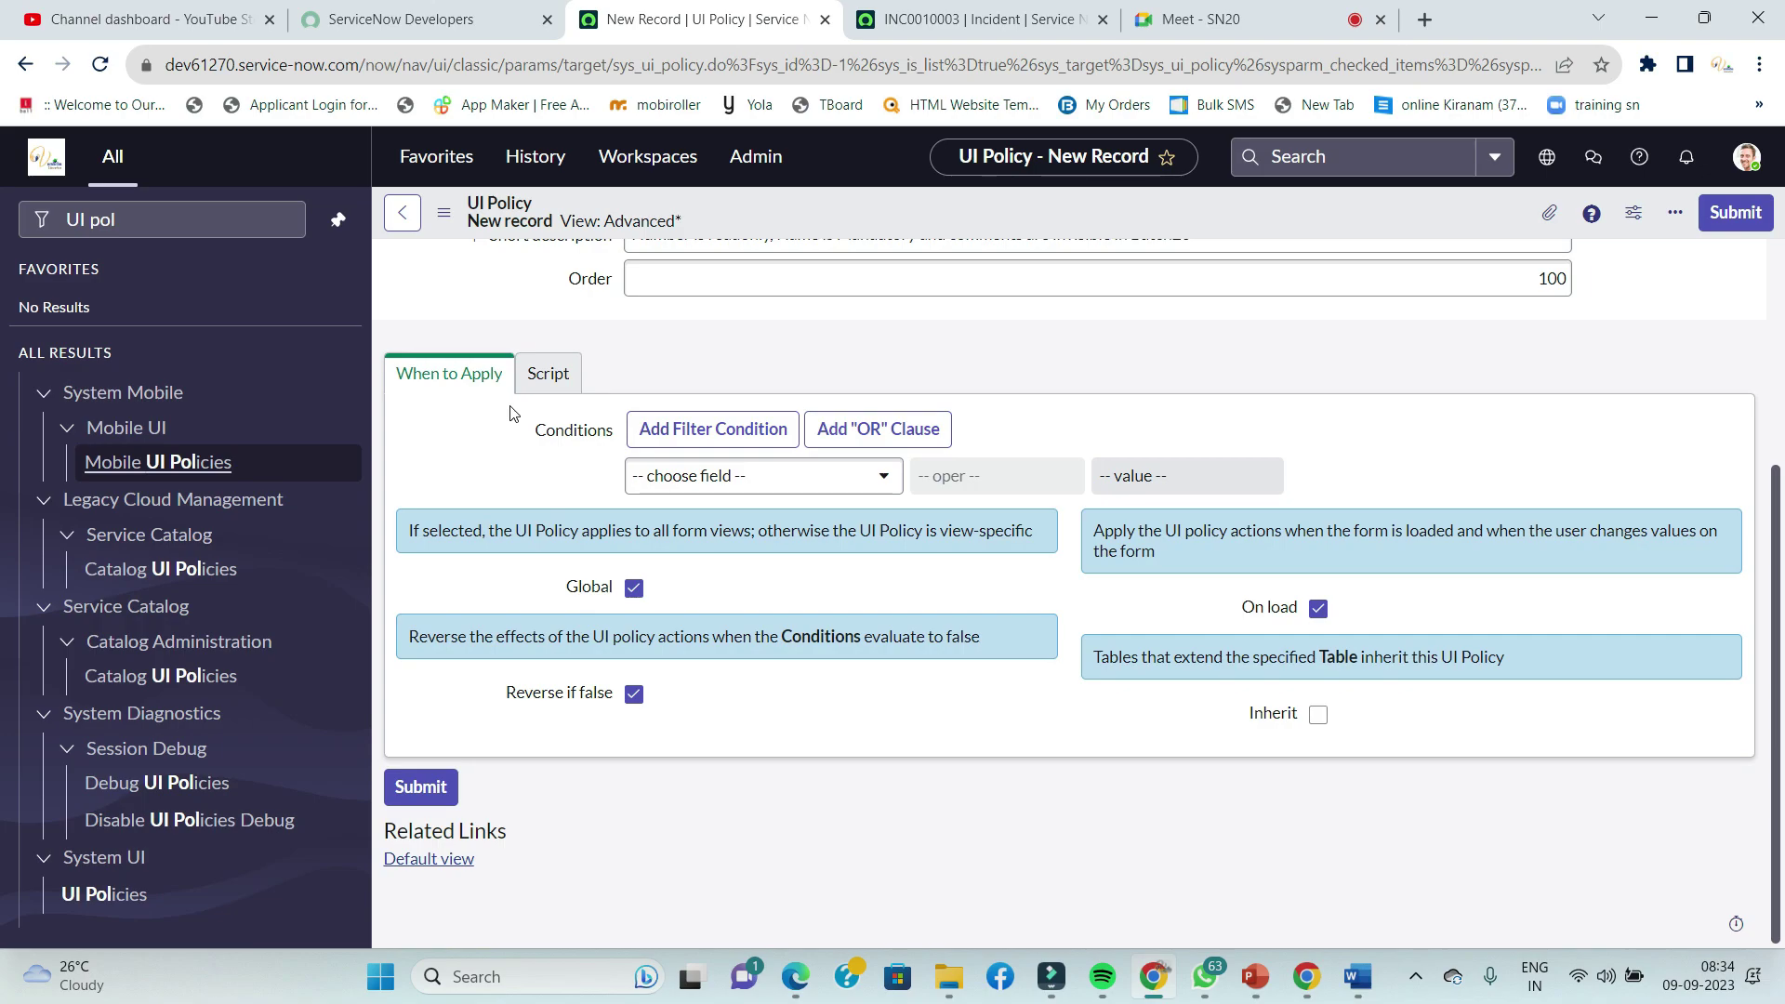
{"action": "left_click", "coordinate": [465, 379]}
{"action": "left_click", "coordinate": [656, 480]}
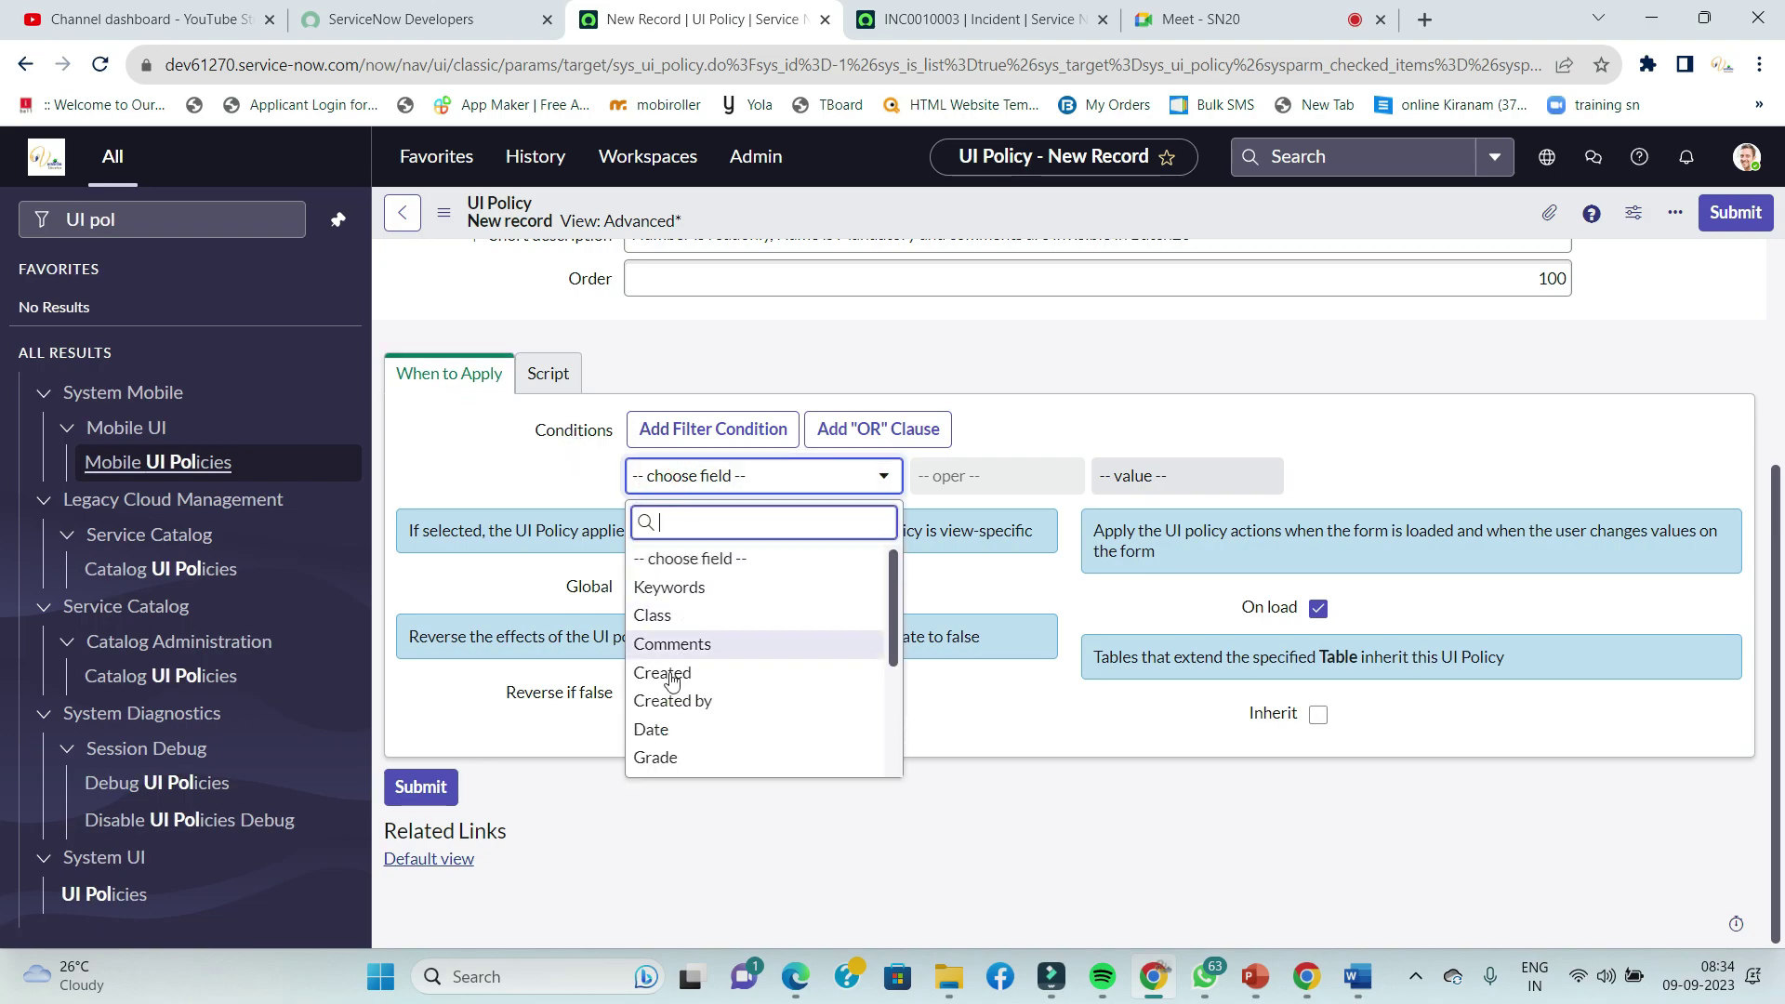
{"action": "left_click", "coordinate": [658, 761]}
{"action": "left_click", "coordinate": [1176, 476]}
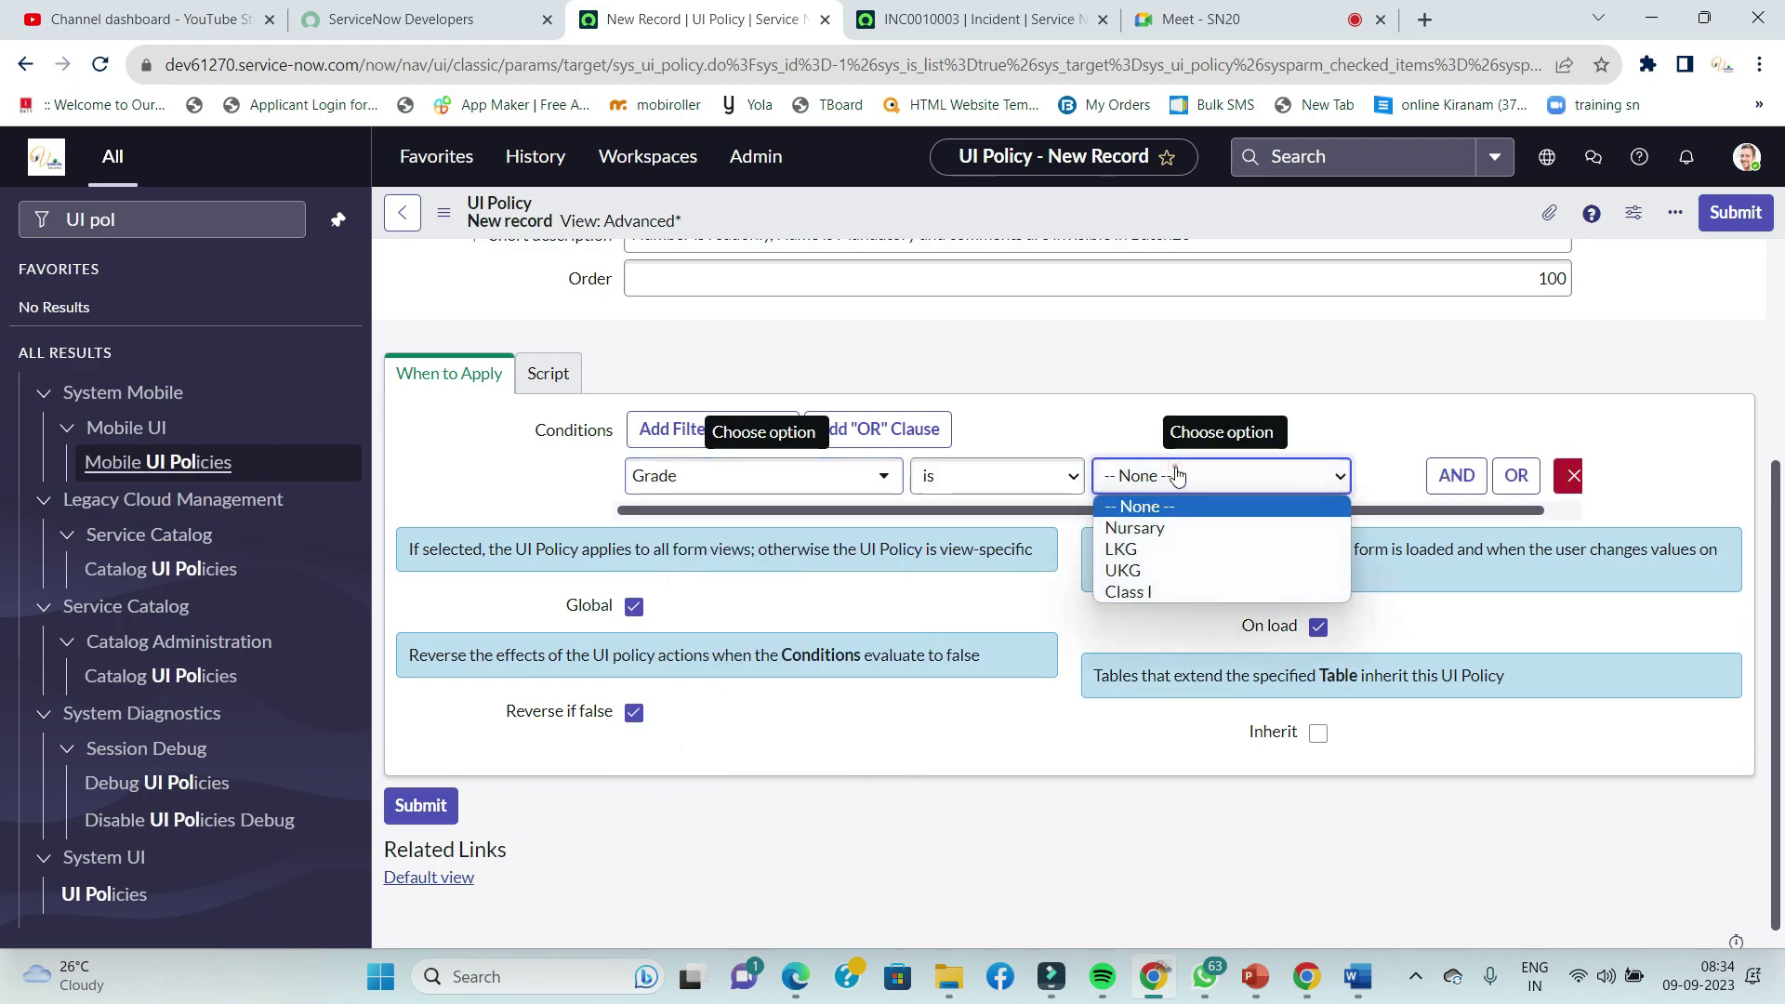
{"action": "left_click", "coordinate": [1158, 522]}
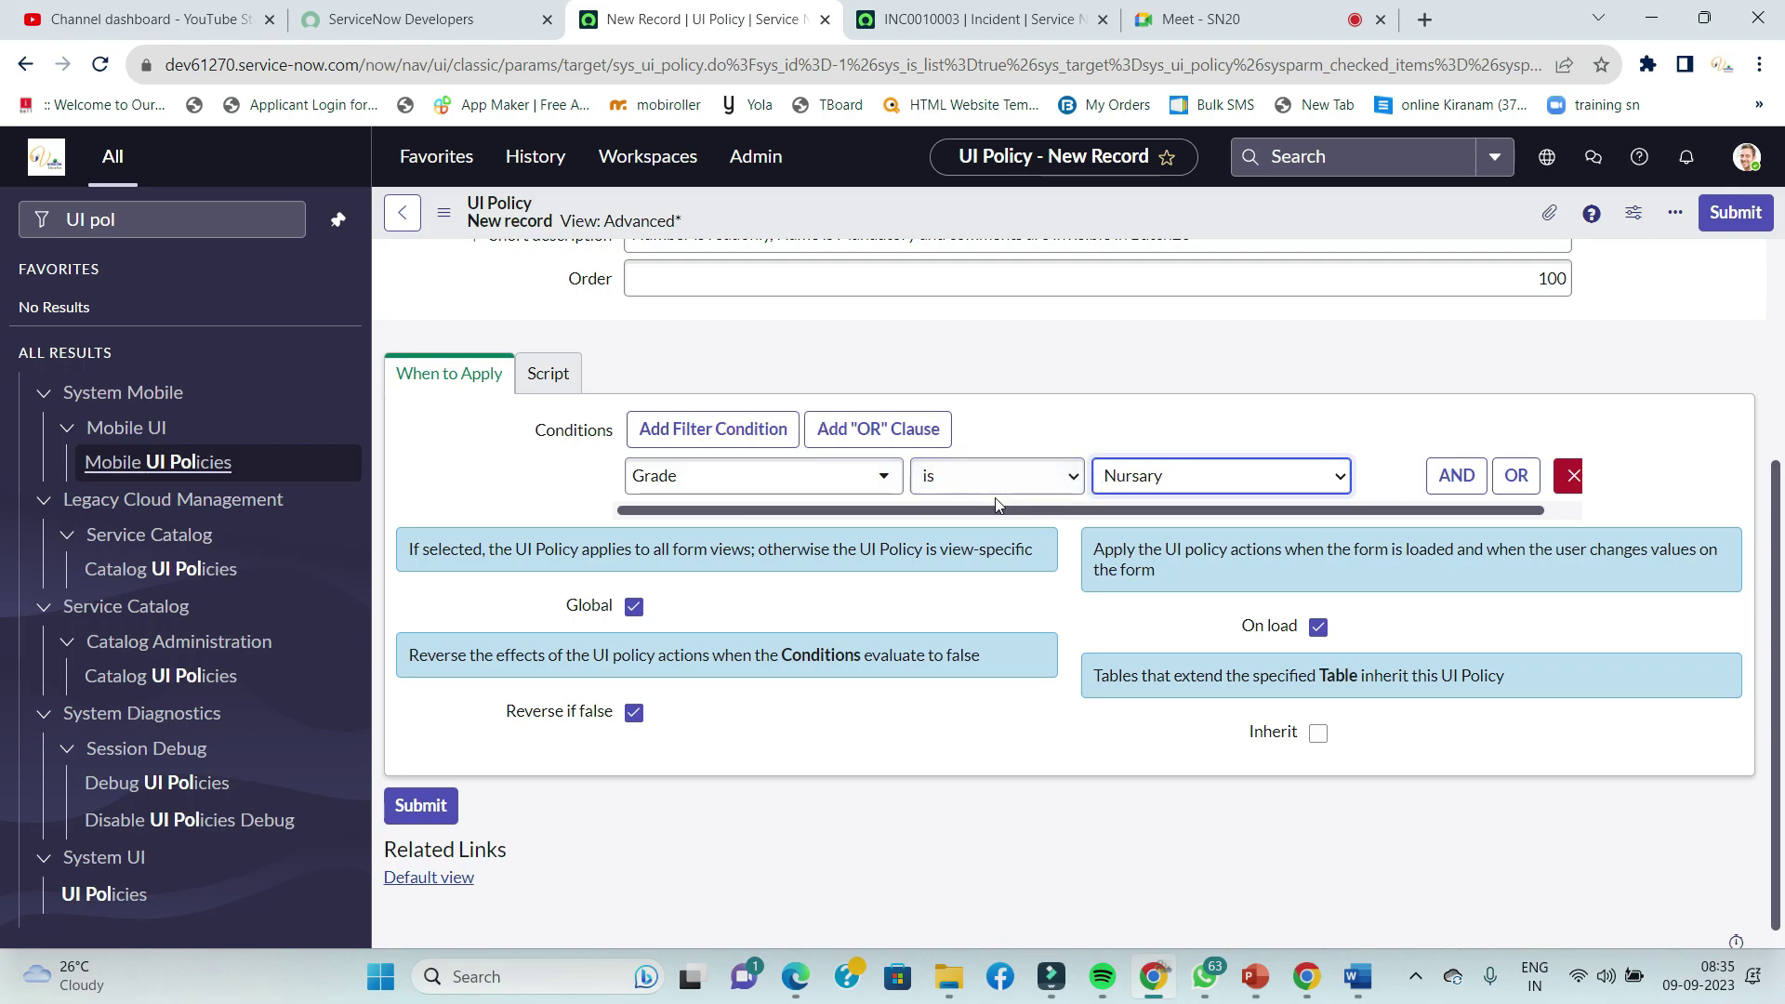
{"action": "scroll", "coordinate": [1083, 390], "scroll_direction": "up", "scroll_amount": 4}
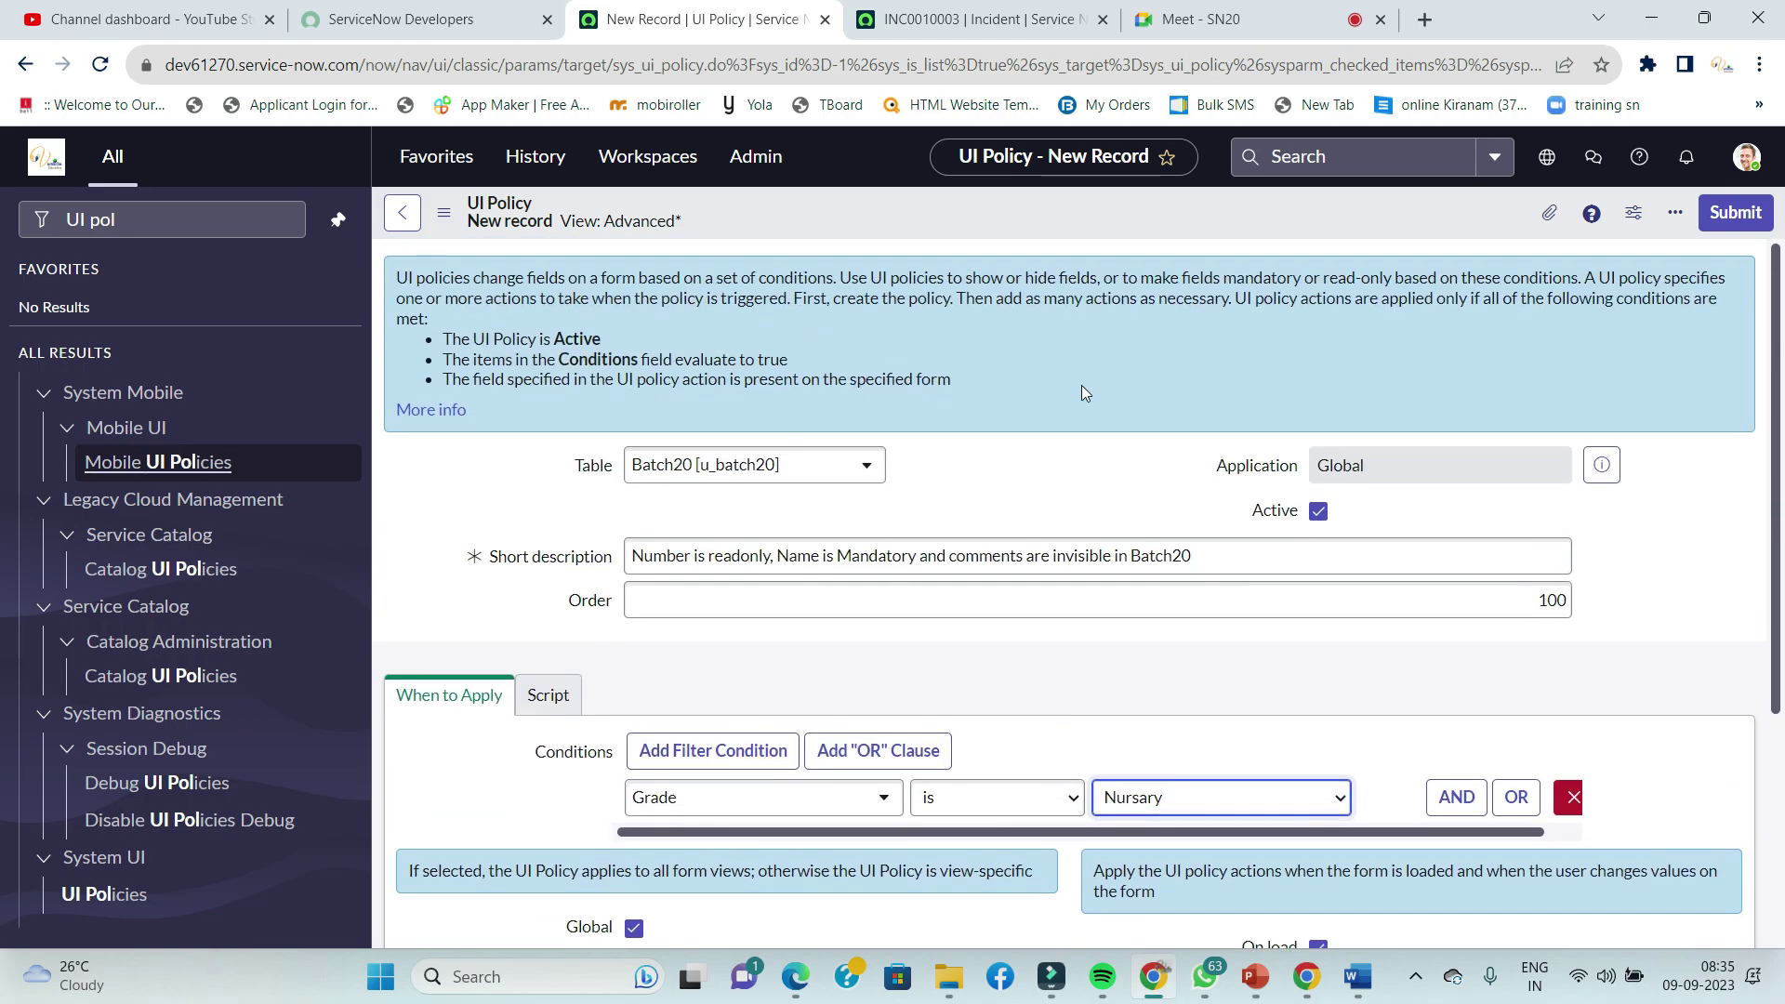
{"action": "scroll", "coordinate": [1028, 551], "scroll_direction": "down", "scroll_amount": 4}
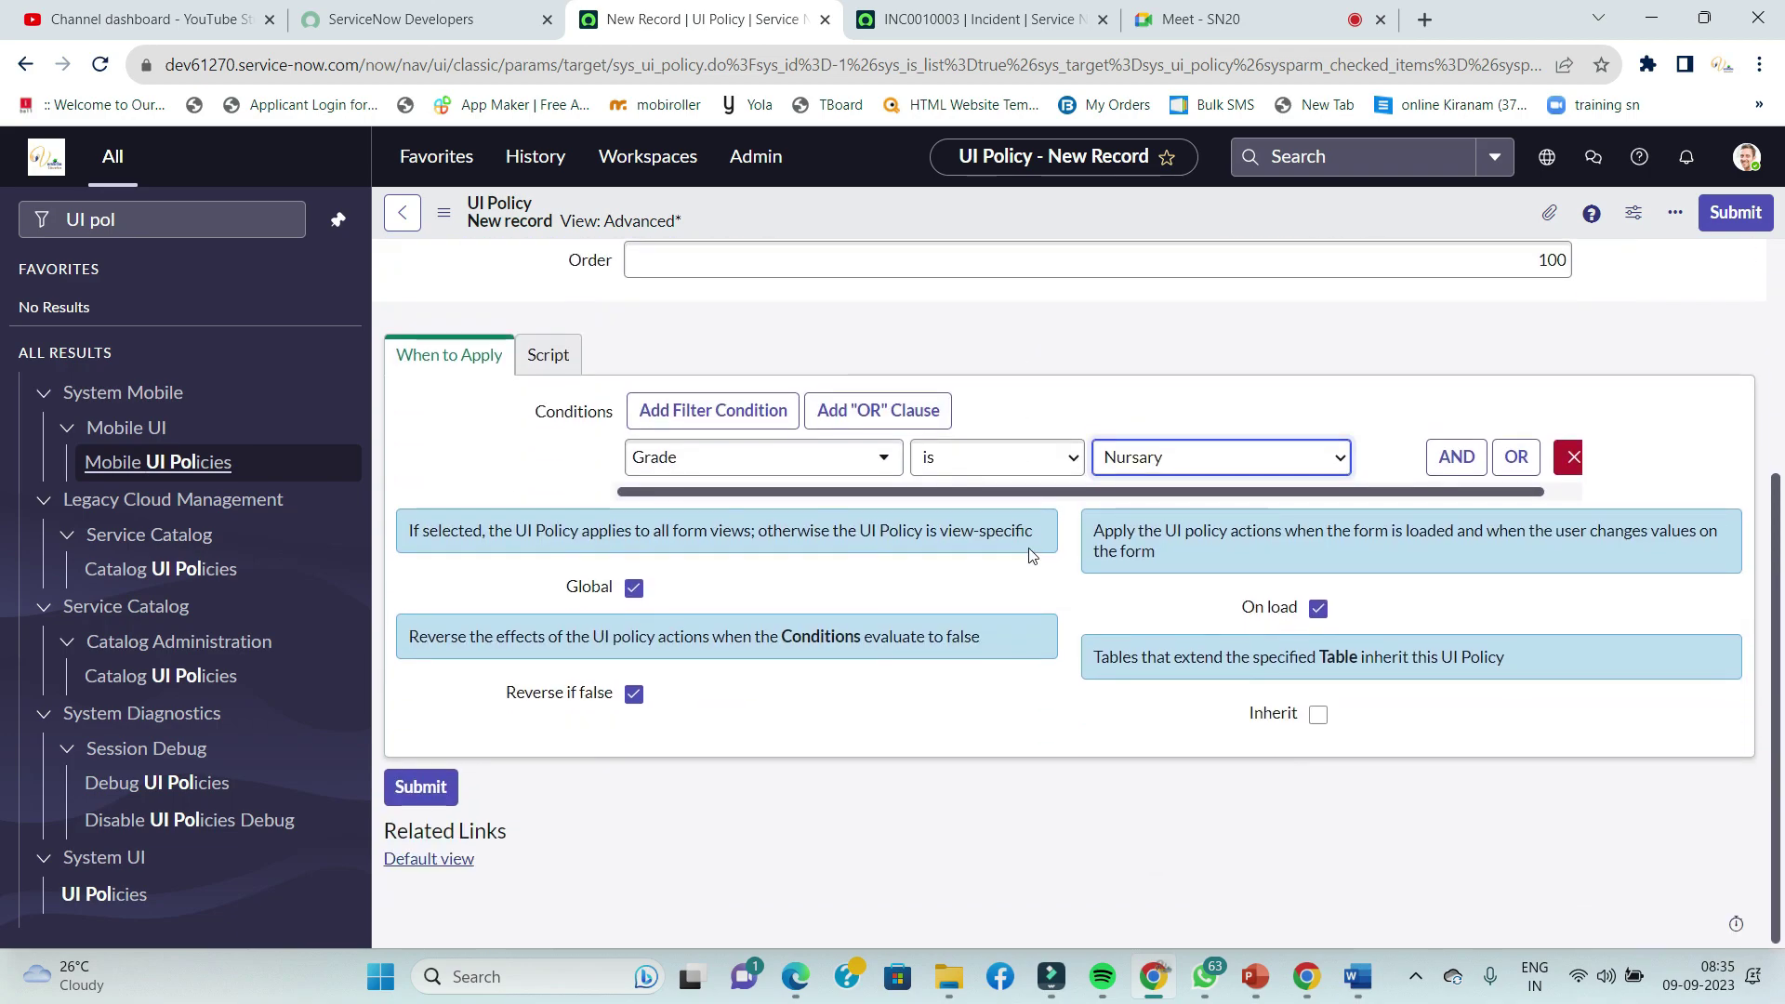
- Try the Run scripts option in the policy's script settings, switch it back off and return to the apply conditions
{"action": "left_click", "coordinate": [546, 363]}
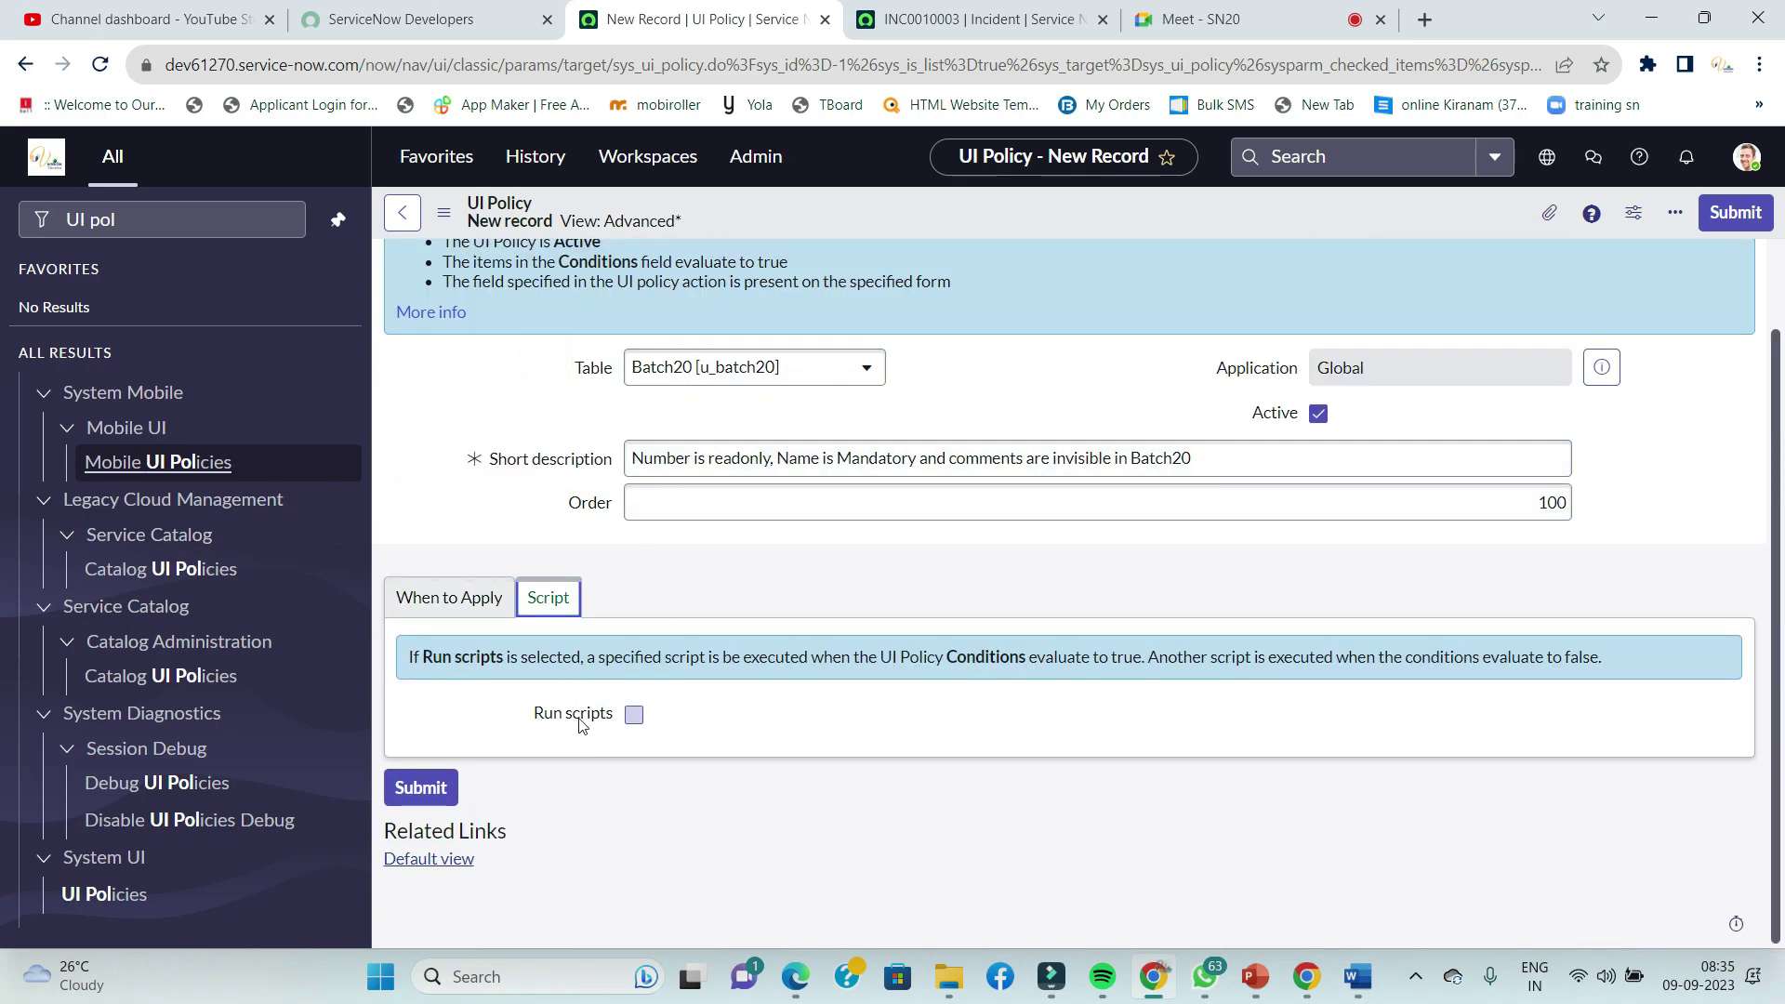
{"action": "left_click", "coordinate": [635, 718]}
{"action": "left_click", "coordinate": [635, 718]}
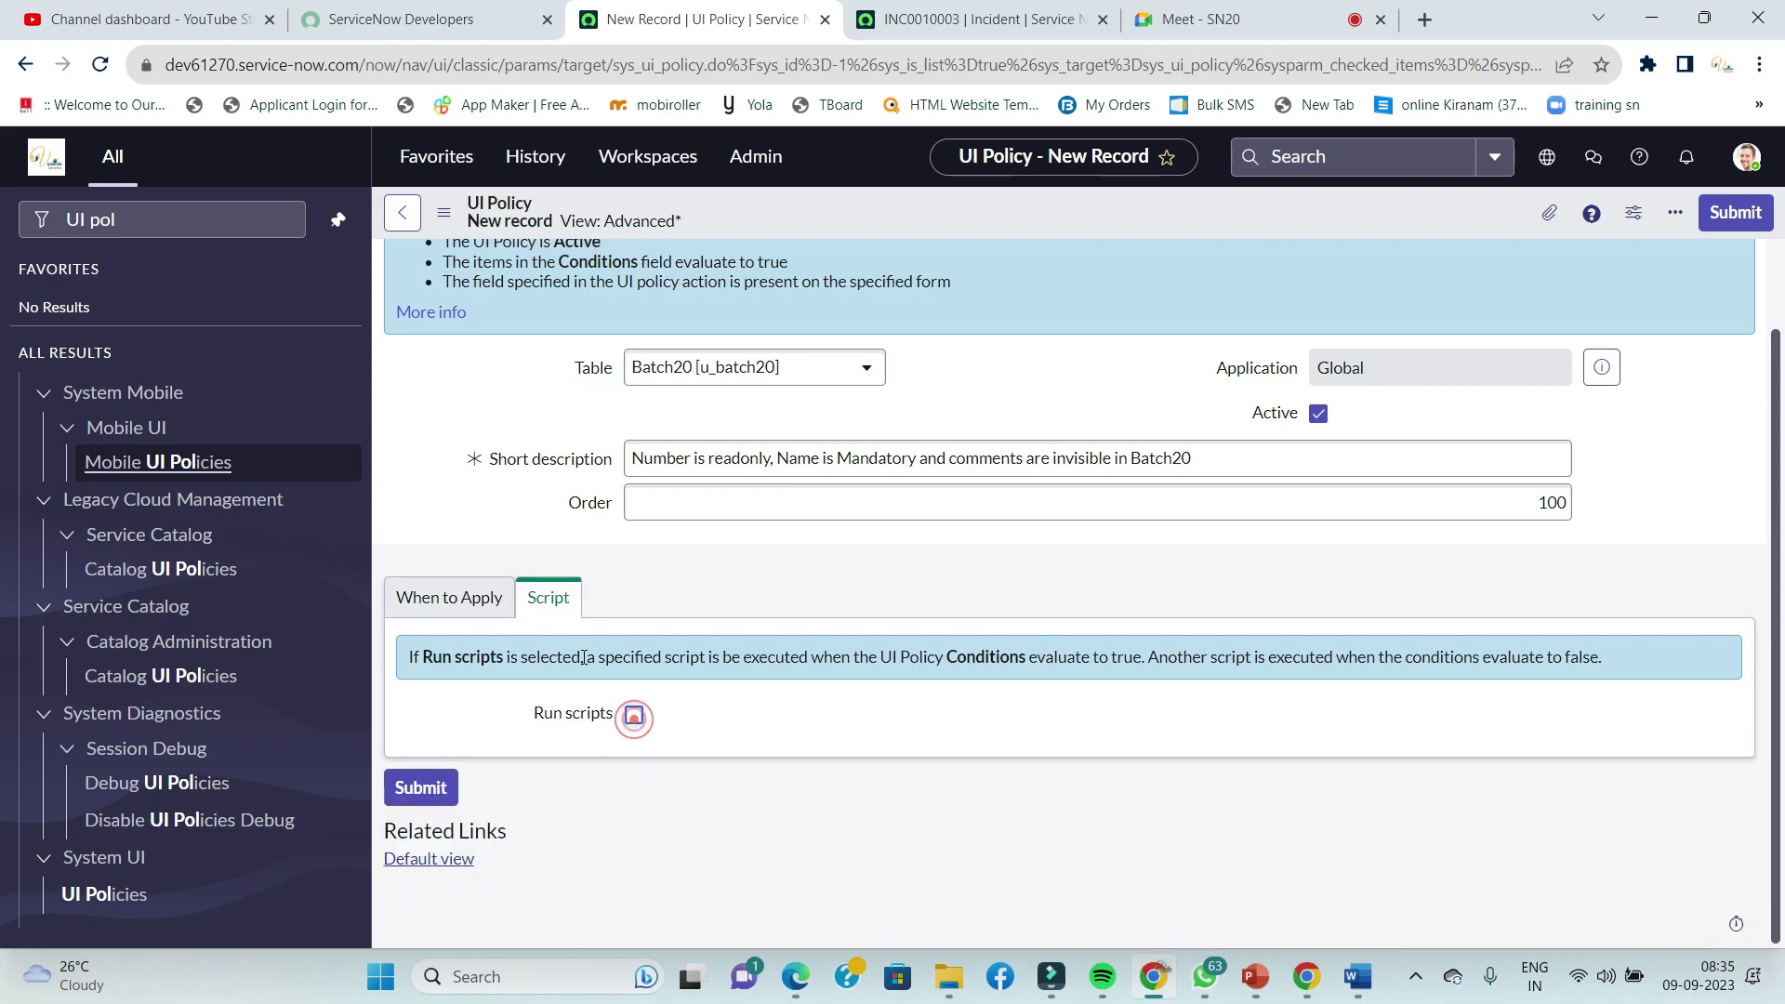
{"action": "left_click", "coordinate": [471, 620]}
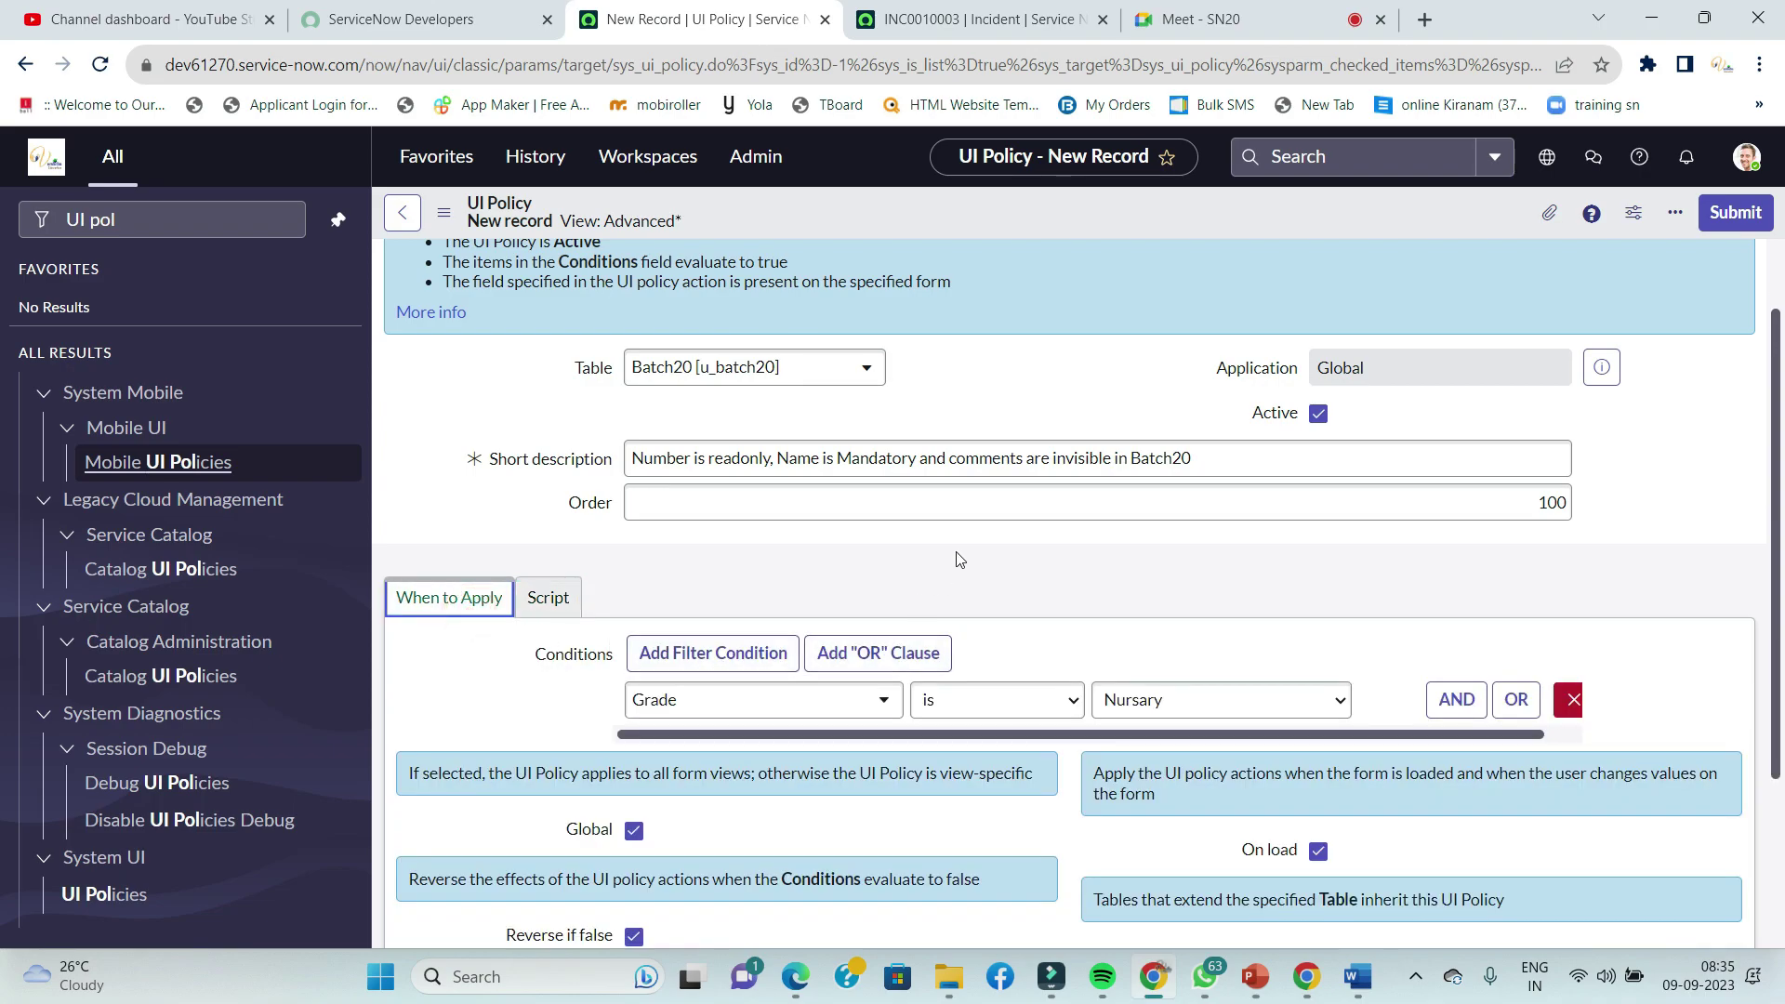
- Save the new UI policy while staying on its record
{"action": "scroll", "coordinate": [957, 553], "scroll_direction": "down", "scroll_amount": 3}
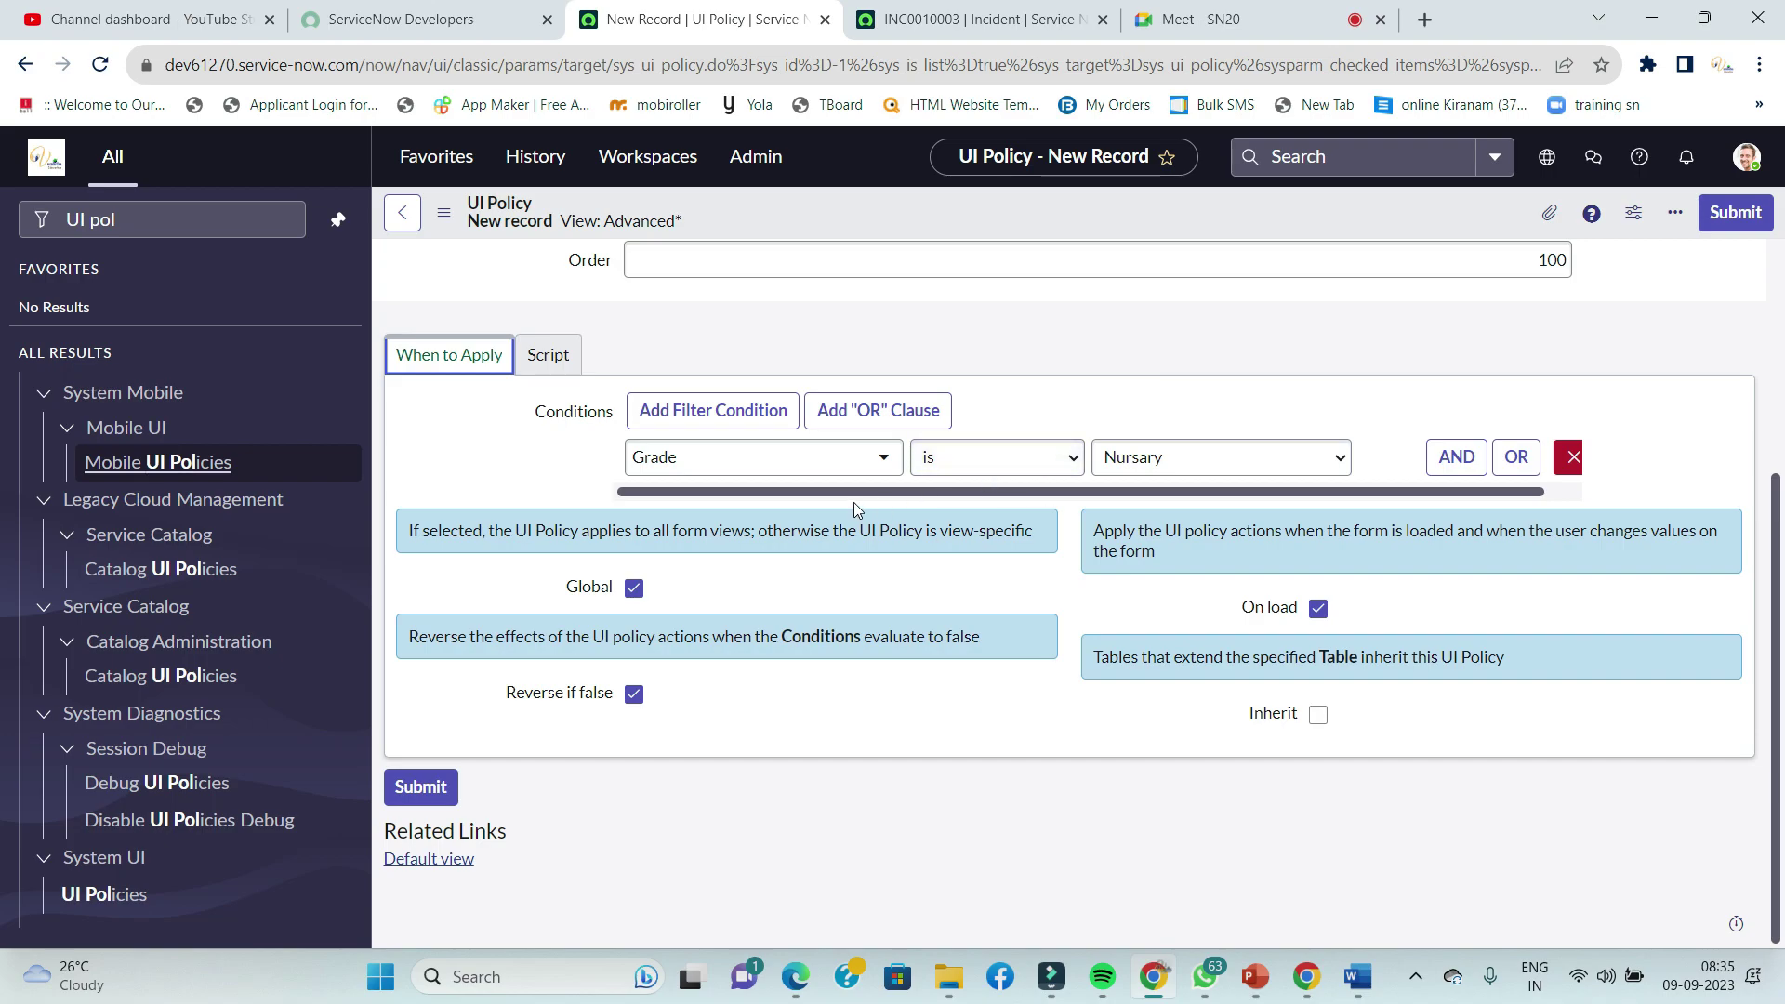
{"action": "scroll", "coordinate": [1094, 505], "scroll_direction": "up", "scroll_amount": 4}
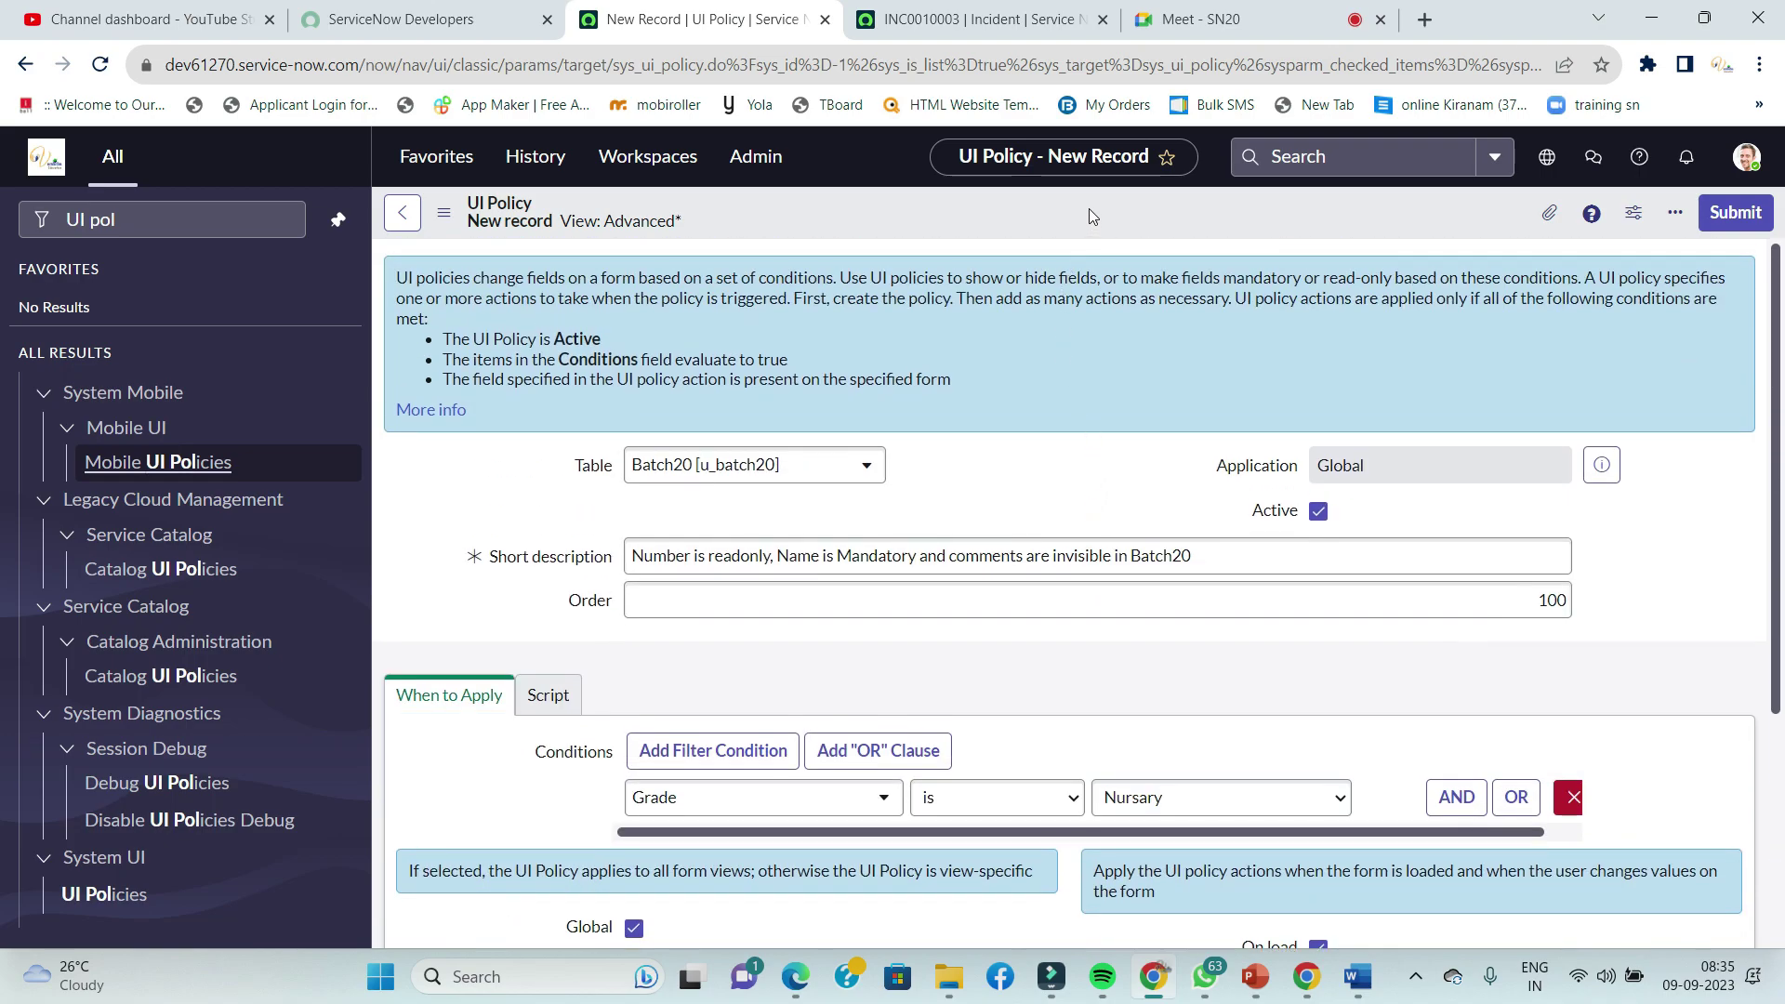
{"action": "right_click", "coordinate": [1090, 209]}
{"action": "left_click", "coordinate": [1134, 230]}
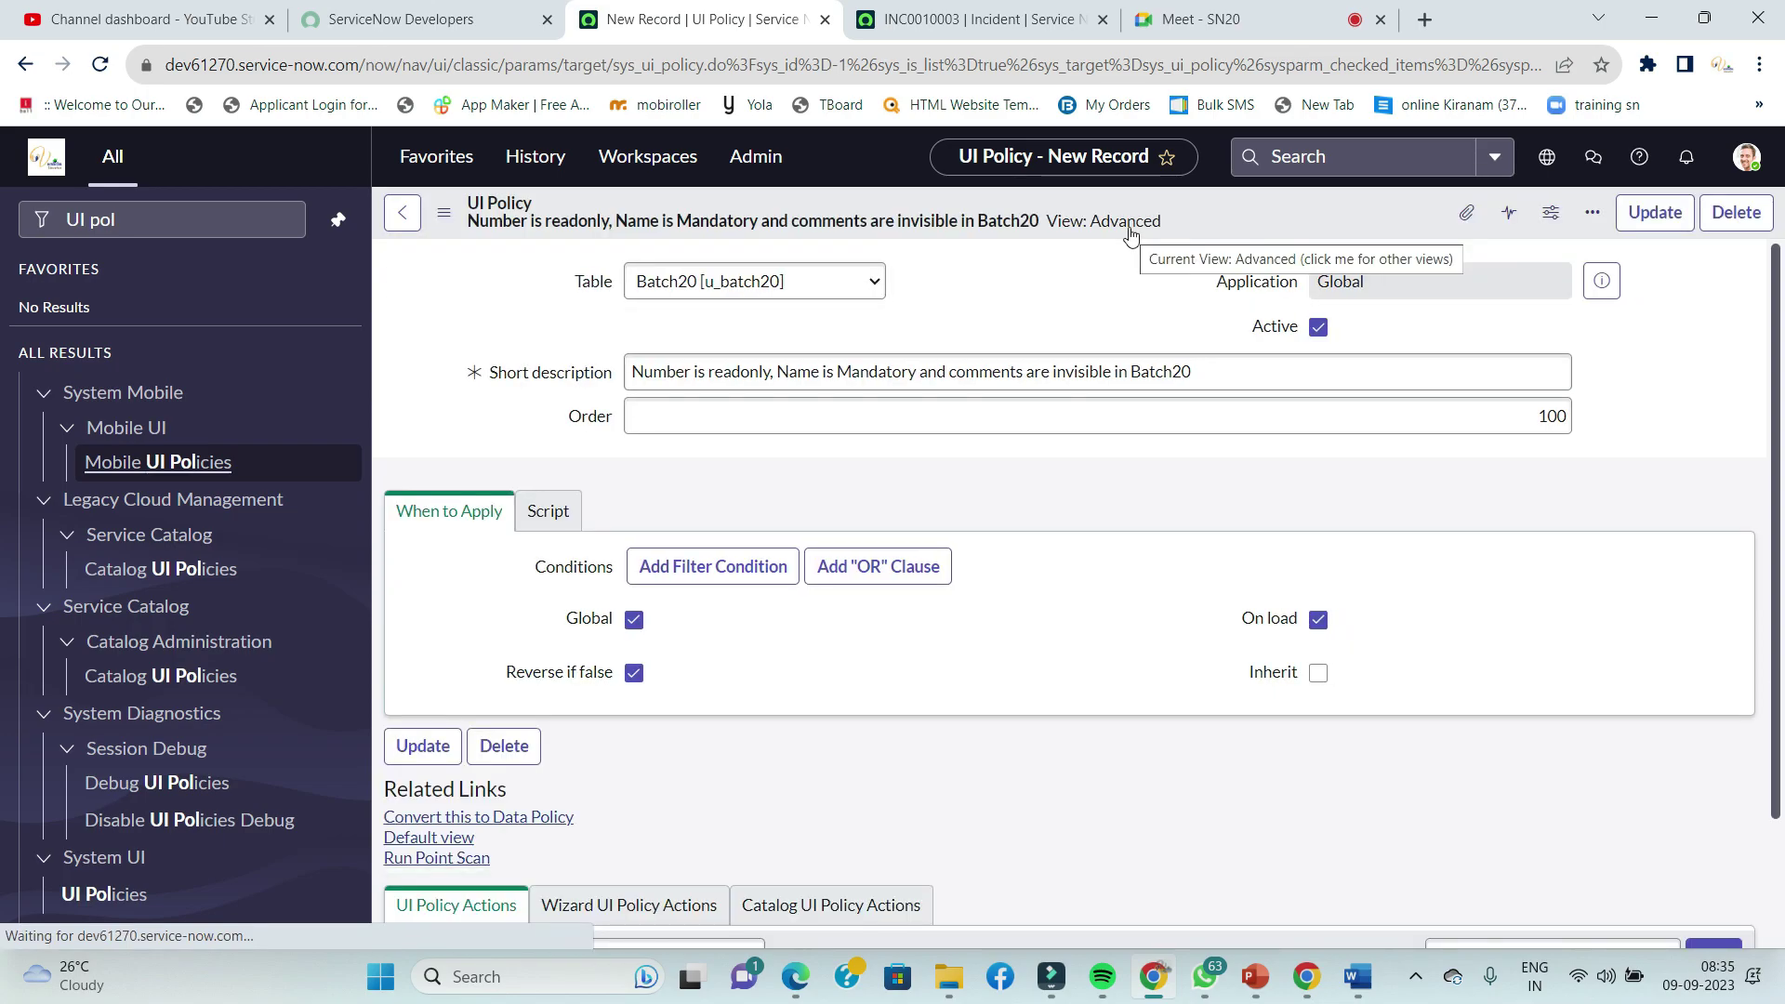
- Add a UI policy action for the Number field with Read only set to True and submit it
{"action": "scroll", "coordinate": [987, 662], "scroll_direction": "down", "scroll_amount": 2}
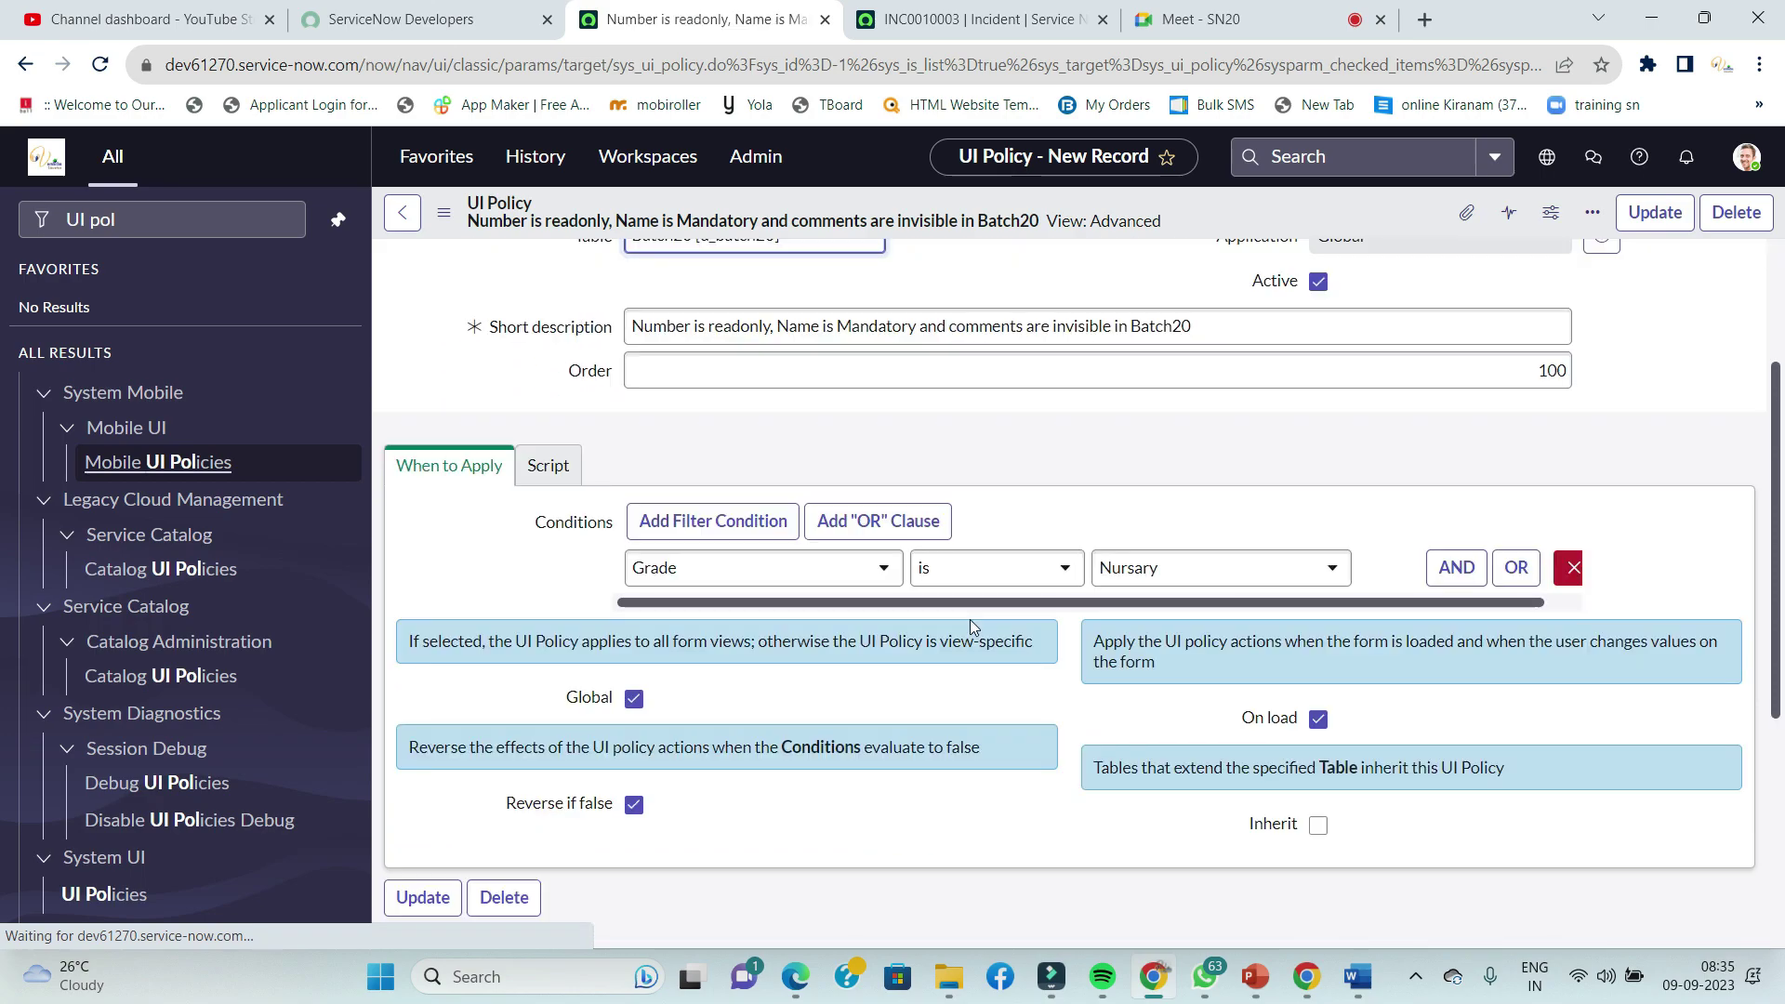
{"action": "scroll", "coordinate": [968, 619], "scroll_direction": "down", "scroll_amount": 5}
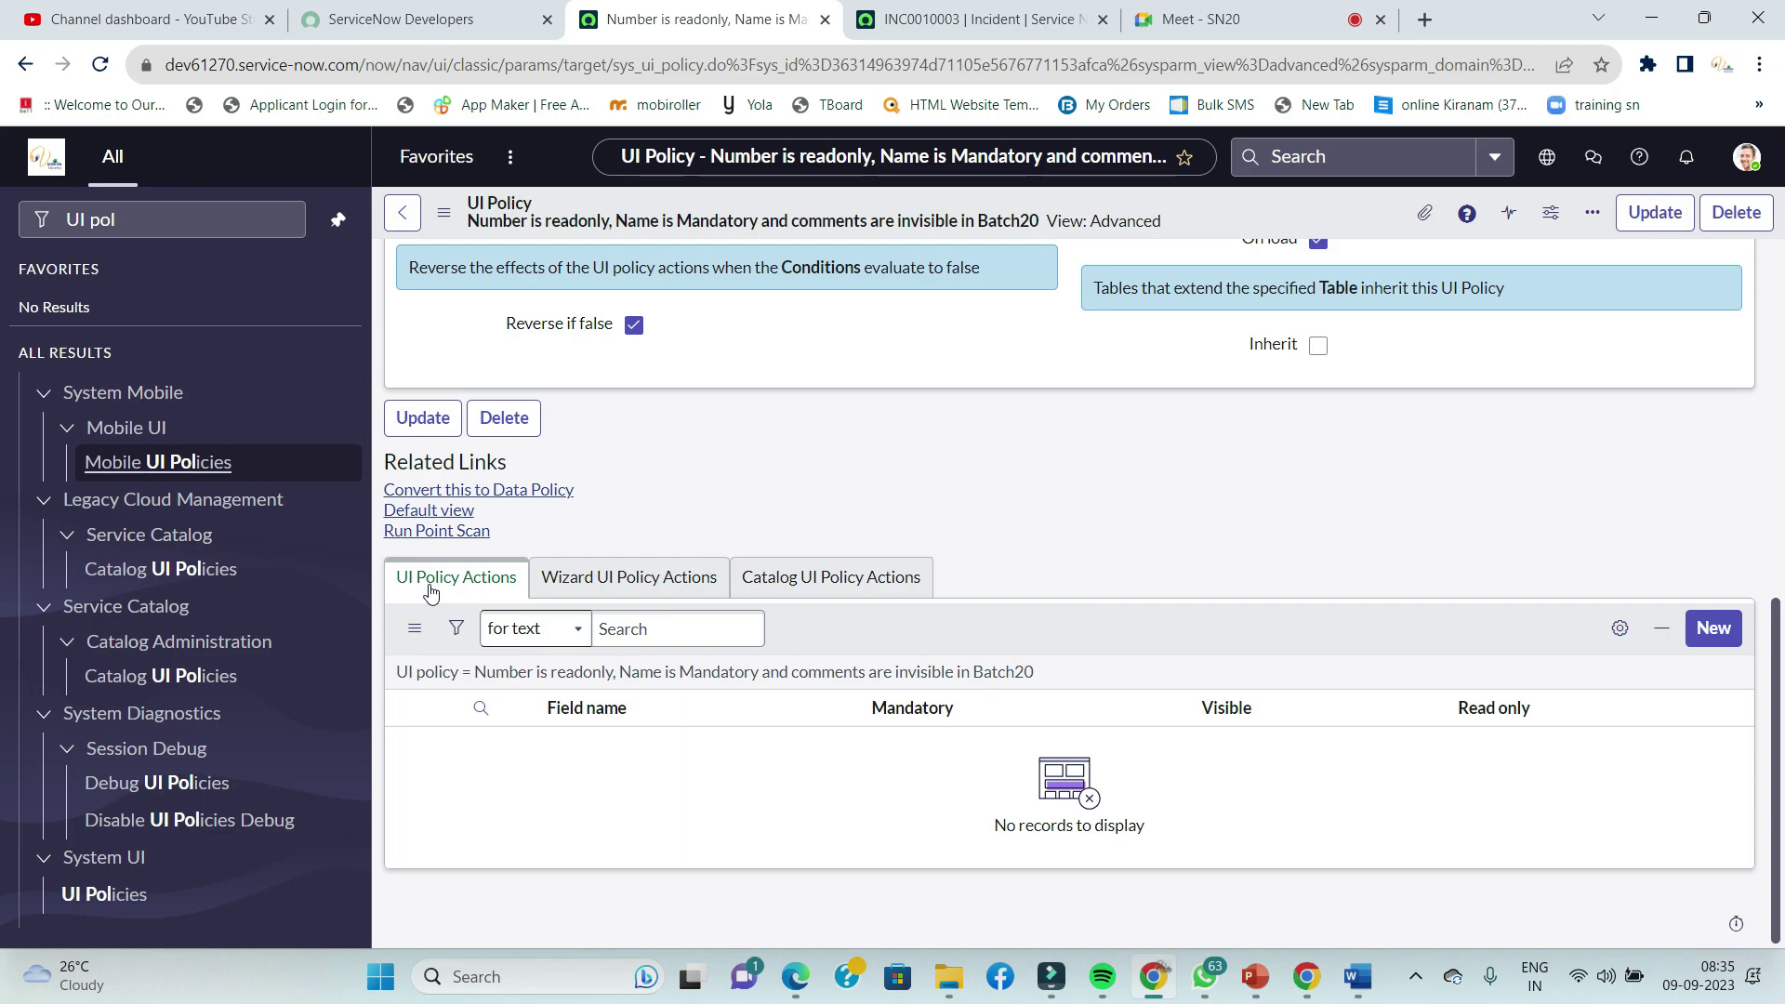
{"action": "scroll", "coordinate": [897, 485], "scroll_direction": "up", "scroll_amount": 7}
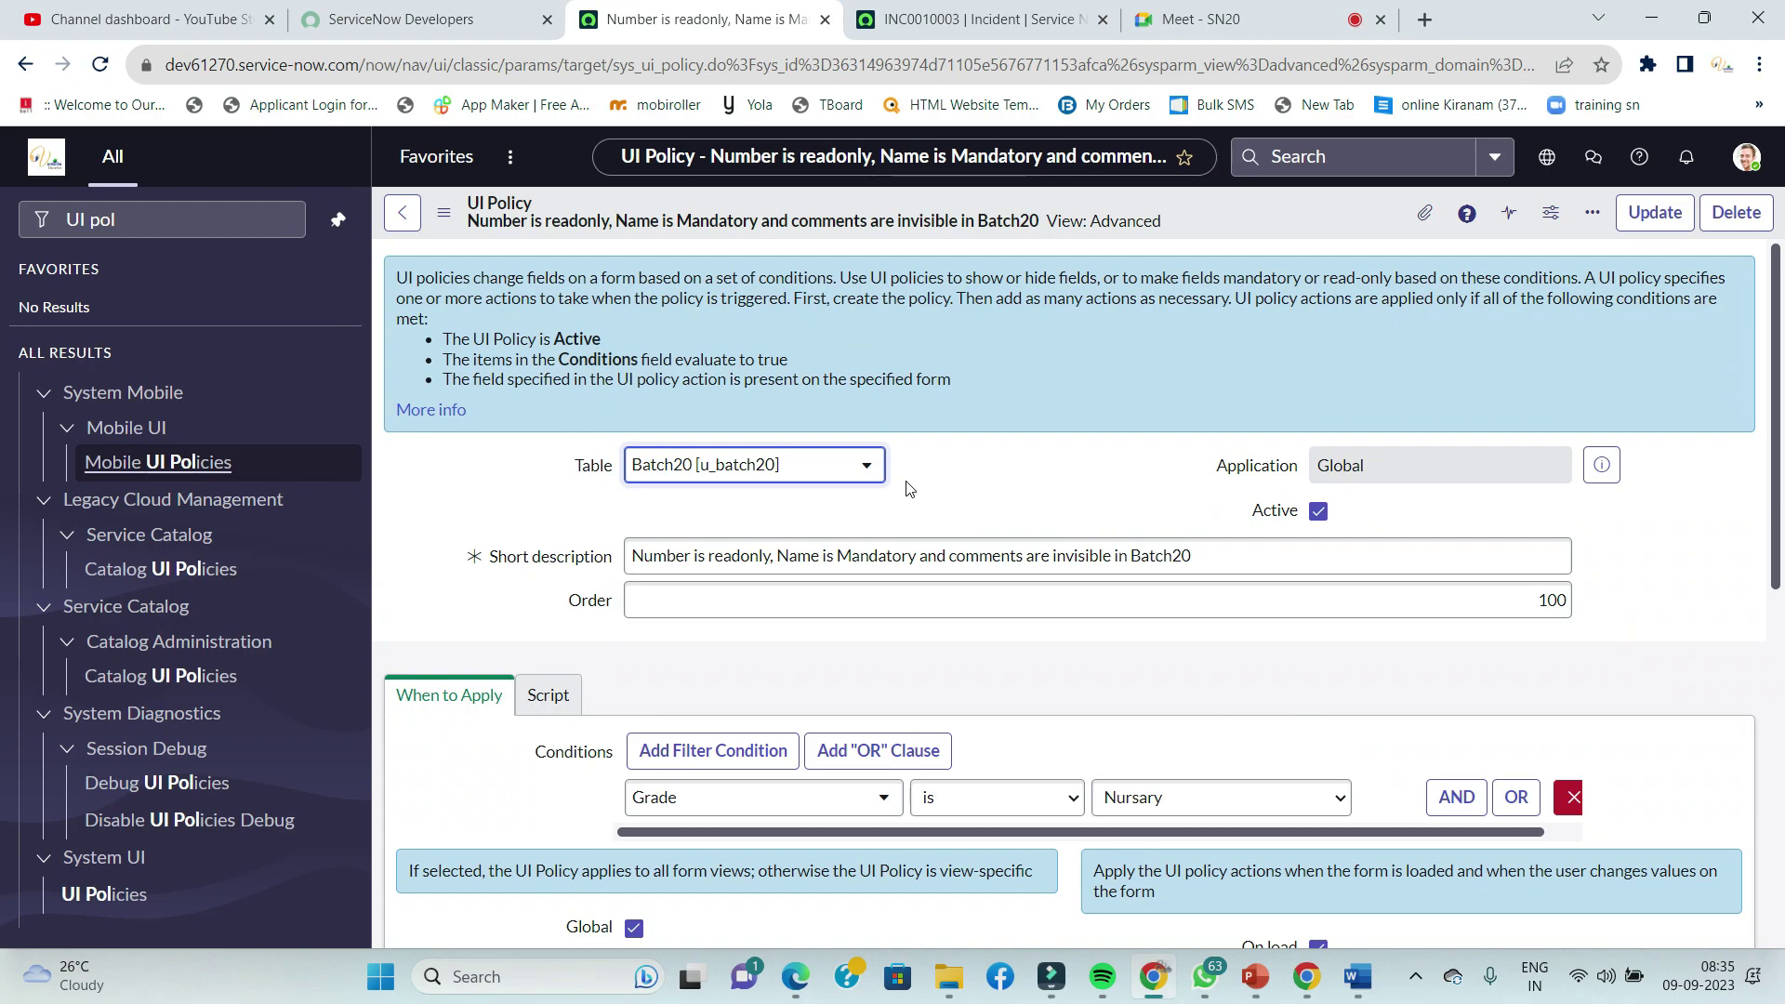
{"action": "scroll", "coordinate": [836, 521], "scroll_direction": "down", "scroll_amount": 7}
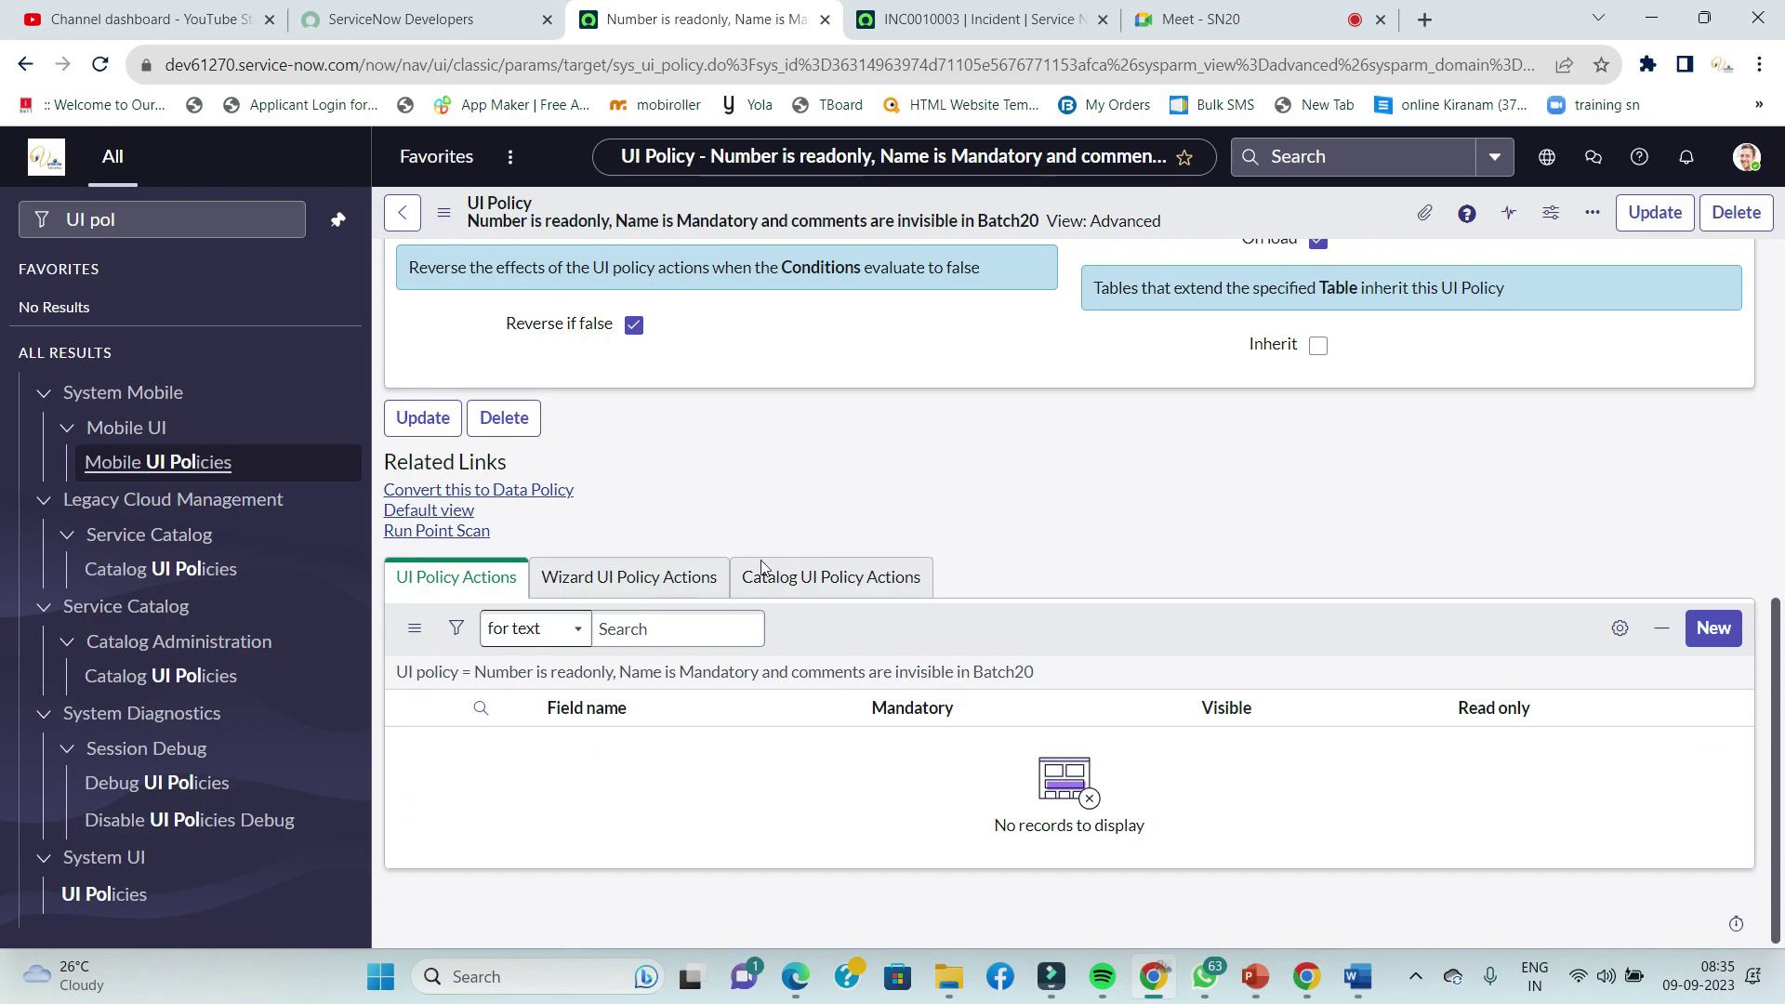
{"action": "left_click", "coordinate": [1713, 639]}
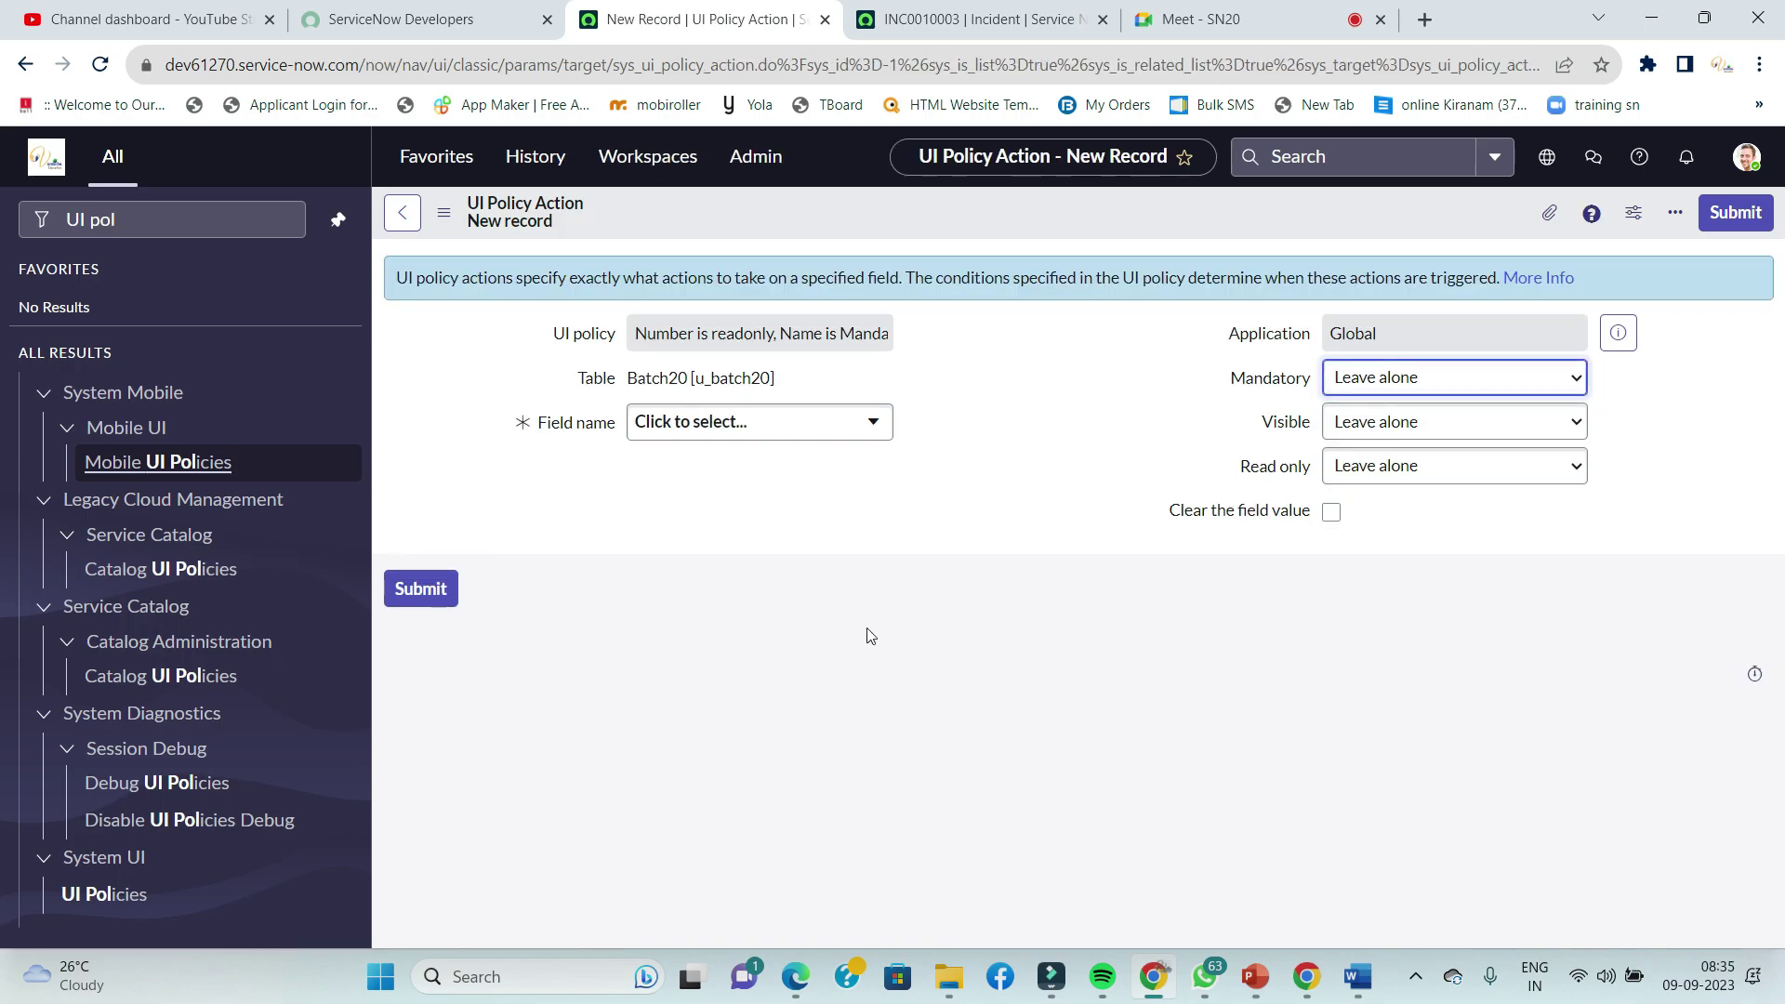
{"action": "left_click", "coordinate": [797, 422]}
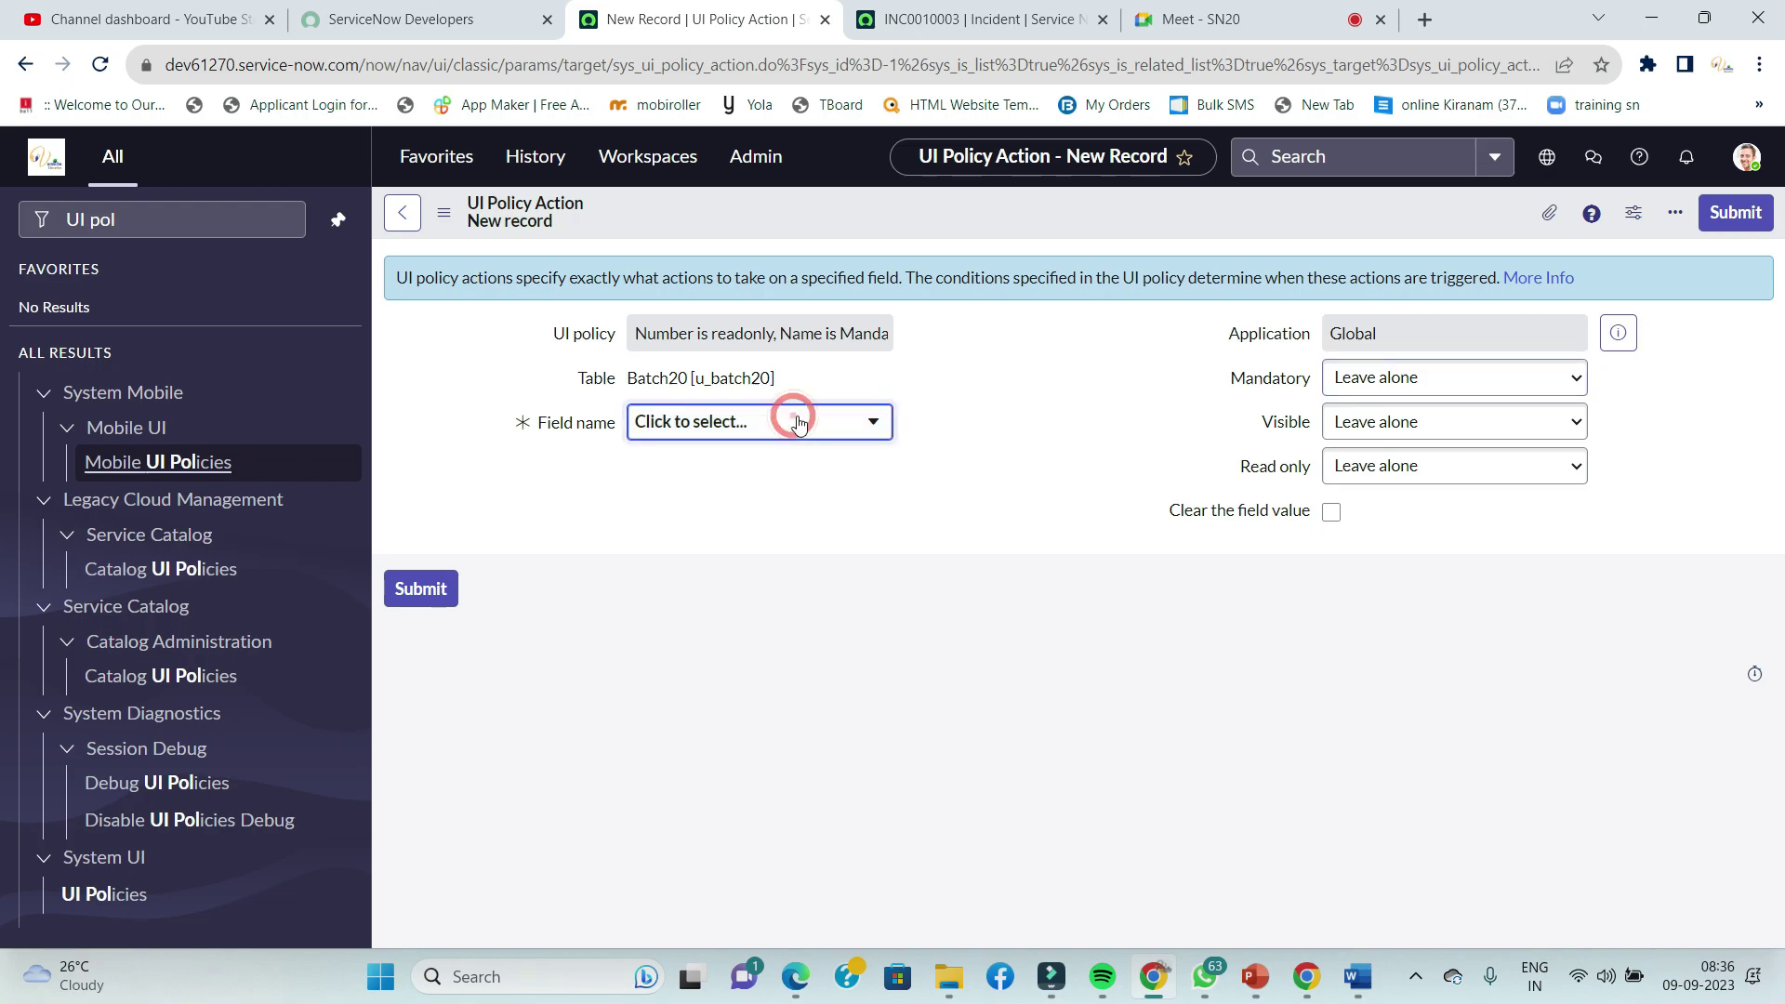
{"action": "left_click", "coordinate": [798, 424]}
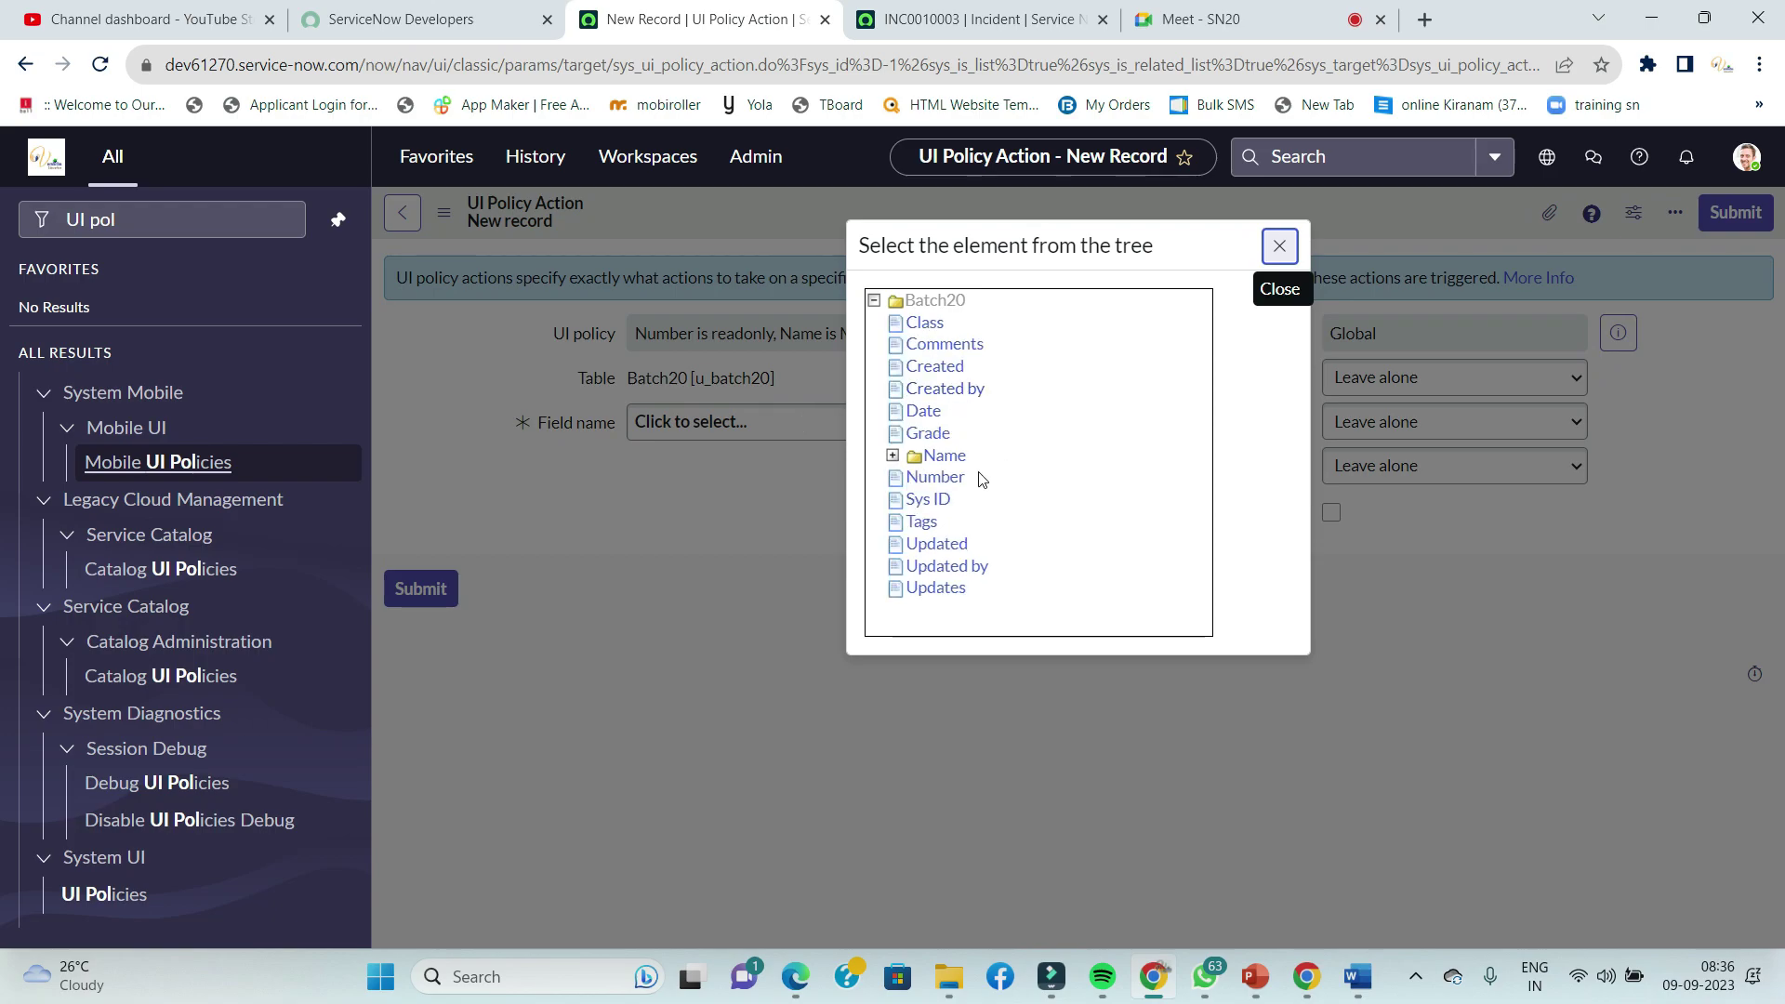
{"action": "left_click", "coordinate": [949, 479]}
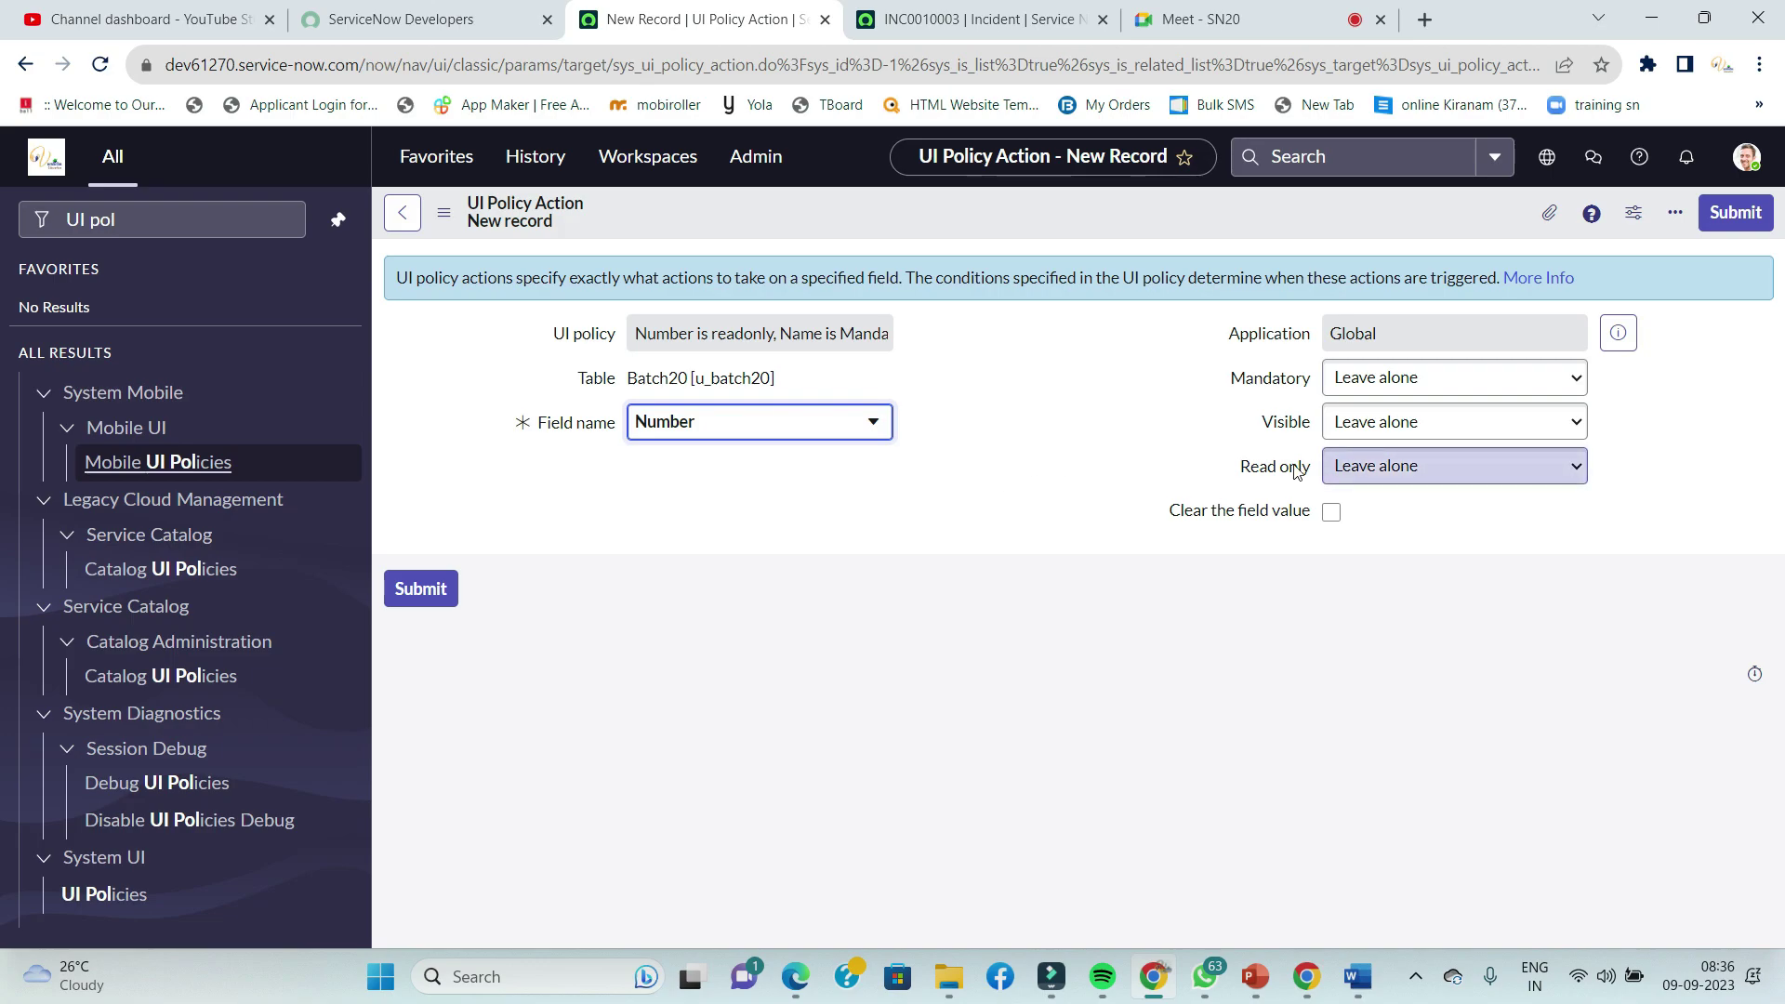
{"action": "left_click", "coordinate": [1368, 475]}
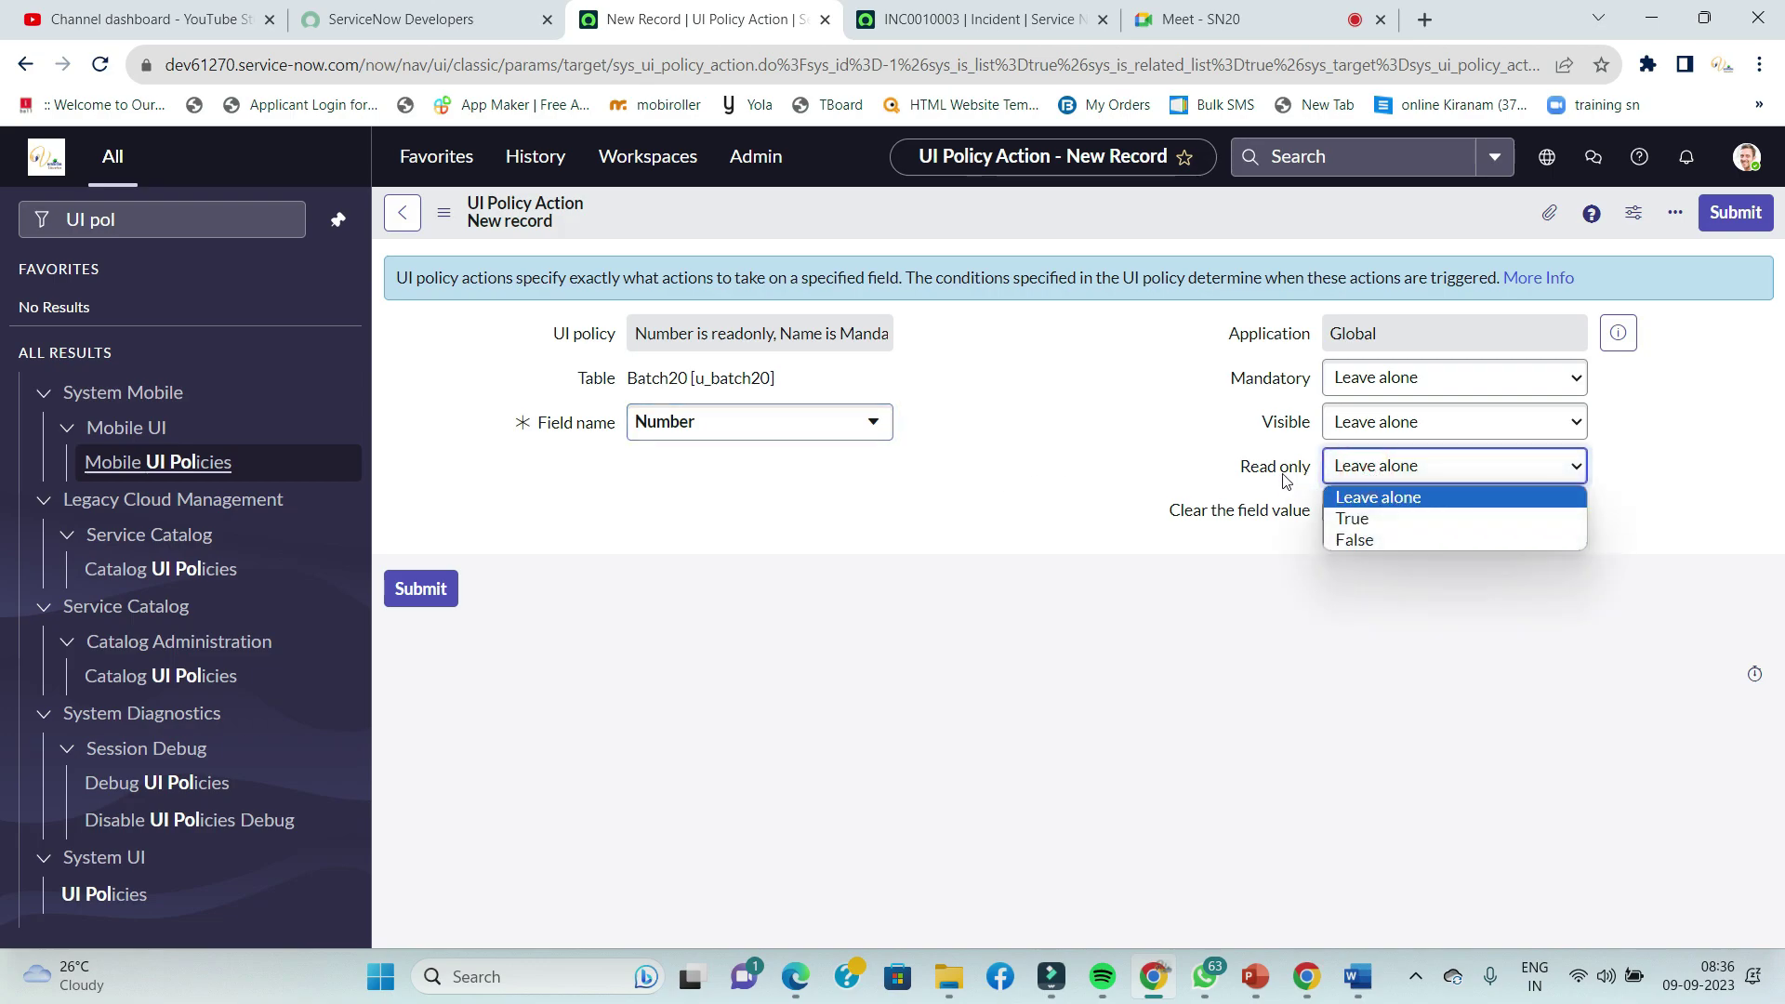
{"action": "left_click", "coordinate": [1362, 519]}
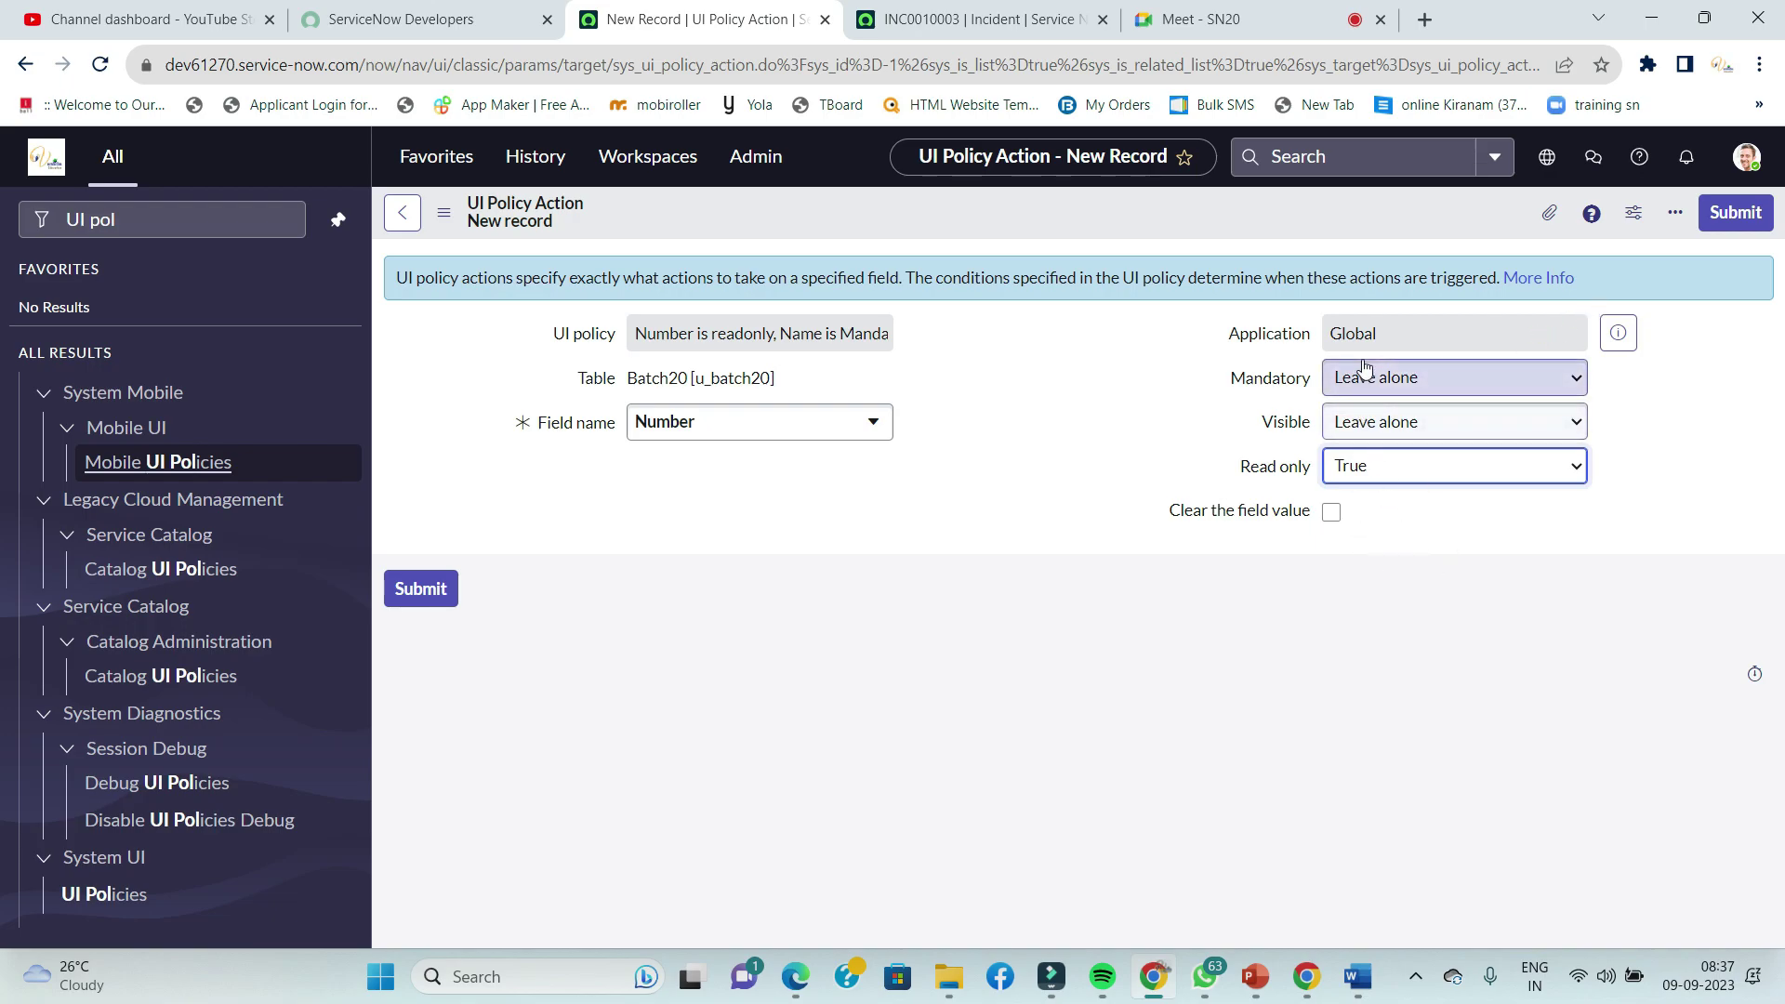
{"action": "left_click", "coordinate": [1731, 214]}
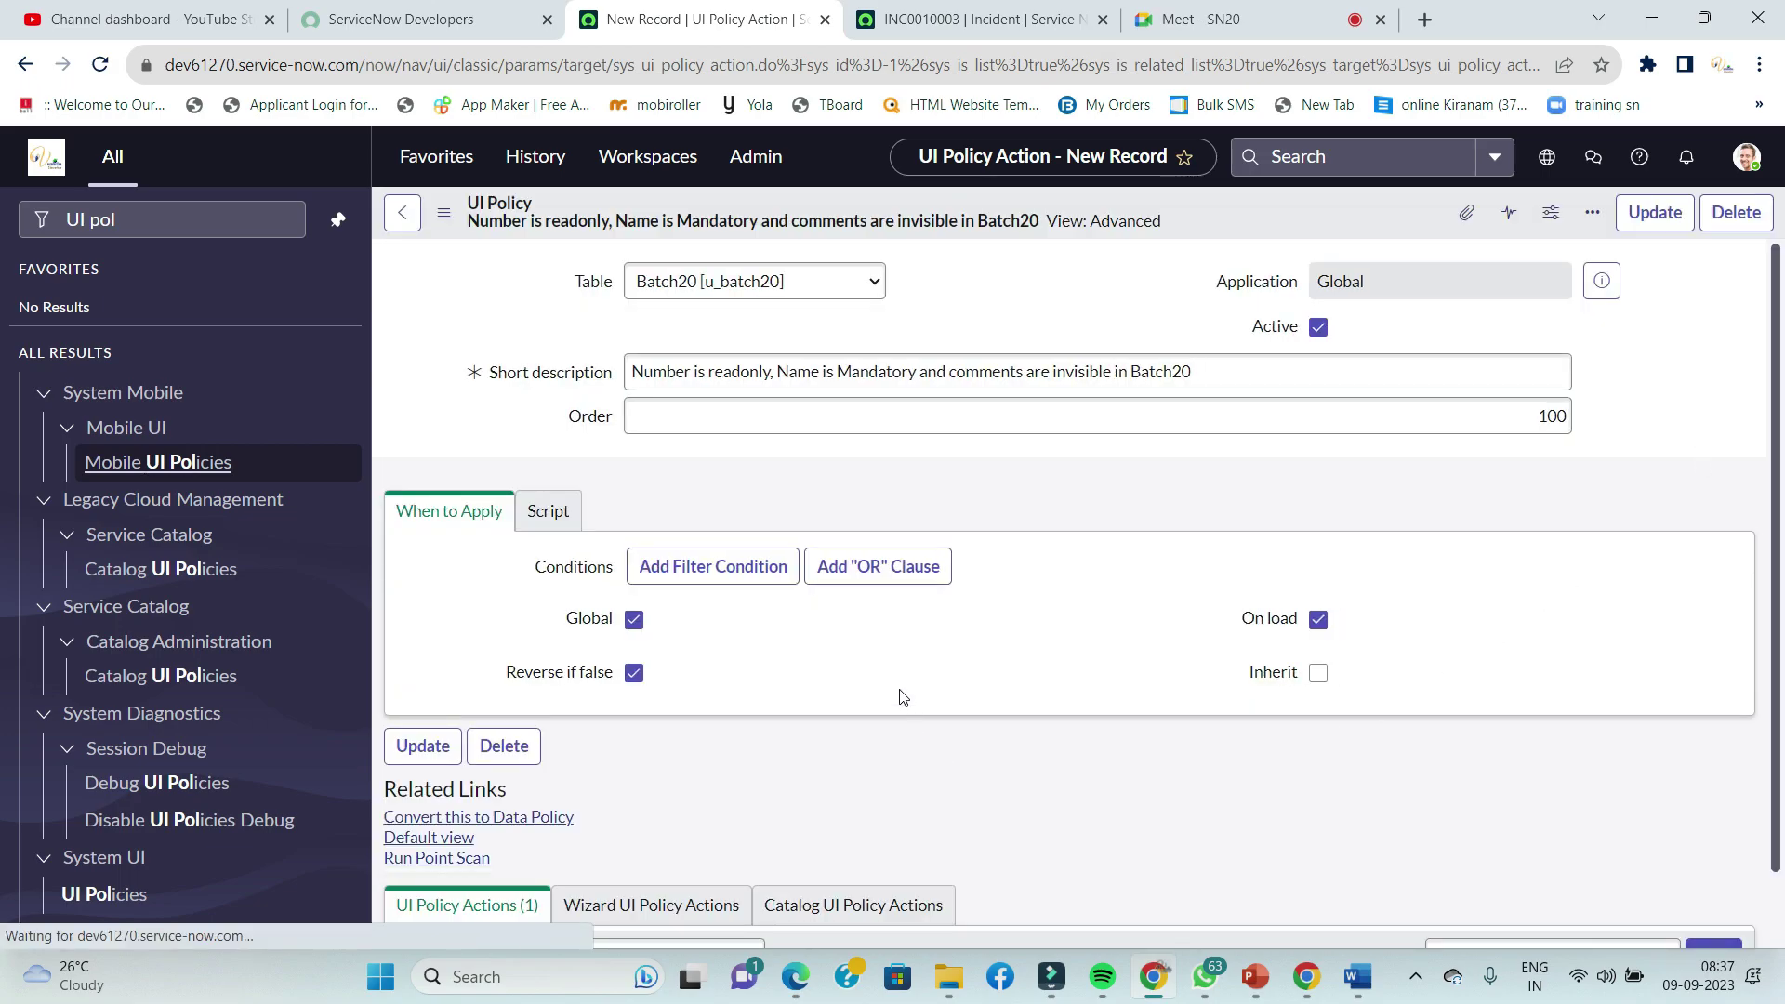
- Add a UI policy action for the Name field with Mandatory set to True and submit it
{"action": "scroll", "coordinate": [907, 688], "scroll_direction": "down", "scroll_amount": 2}
{"action": "scroll", "coordinate": [956, 637], "scroll_direction": "down", "scroll_amount": 5}
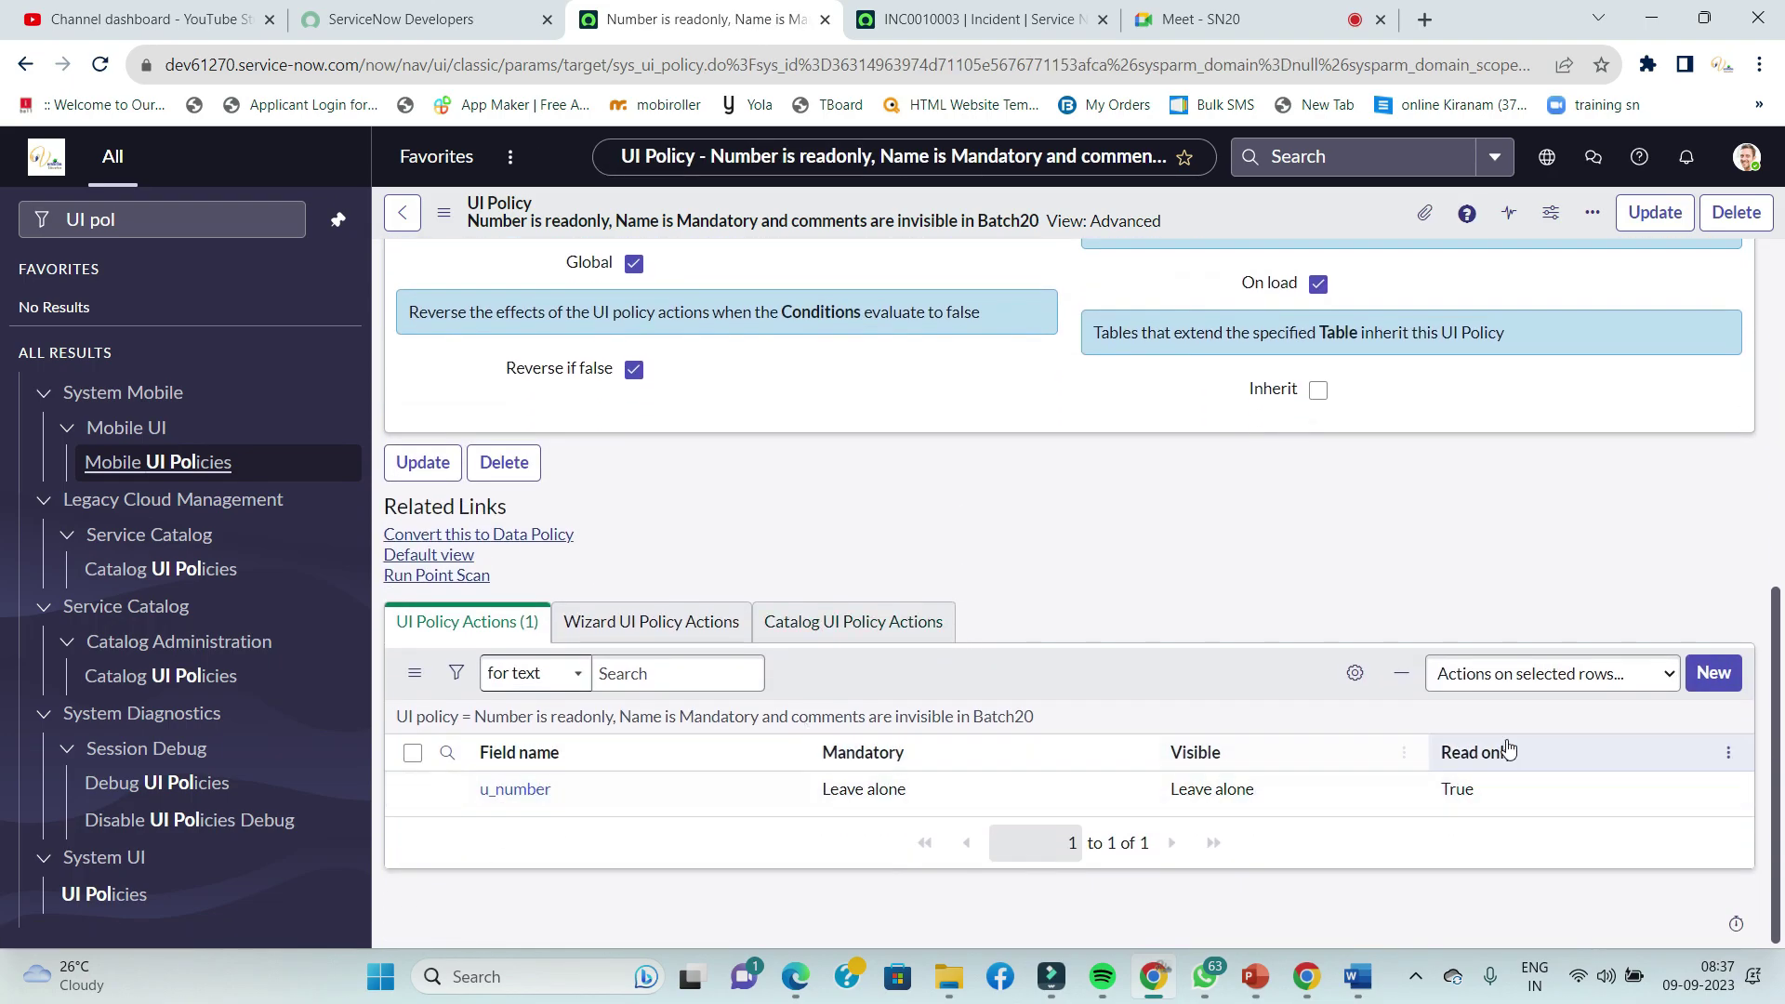
{"action": "left_click", "coordinate": [1708, 674]}
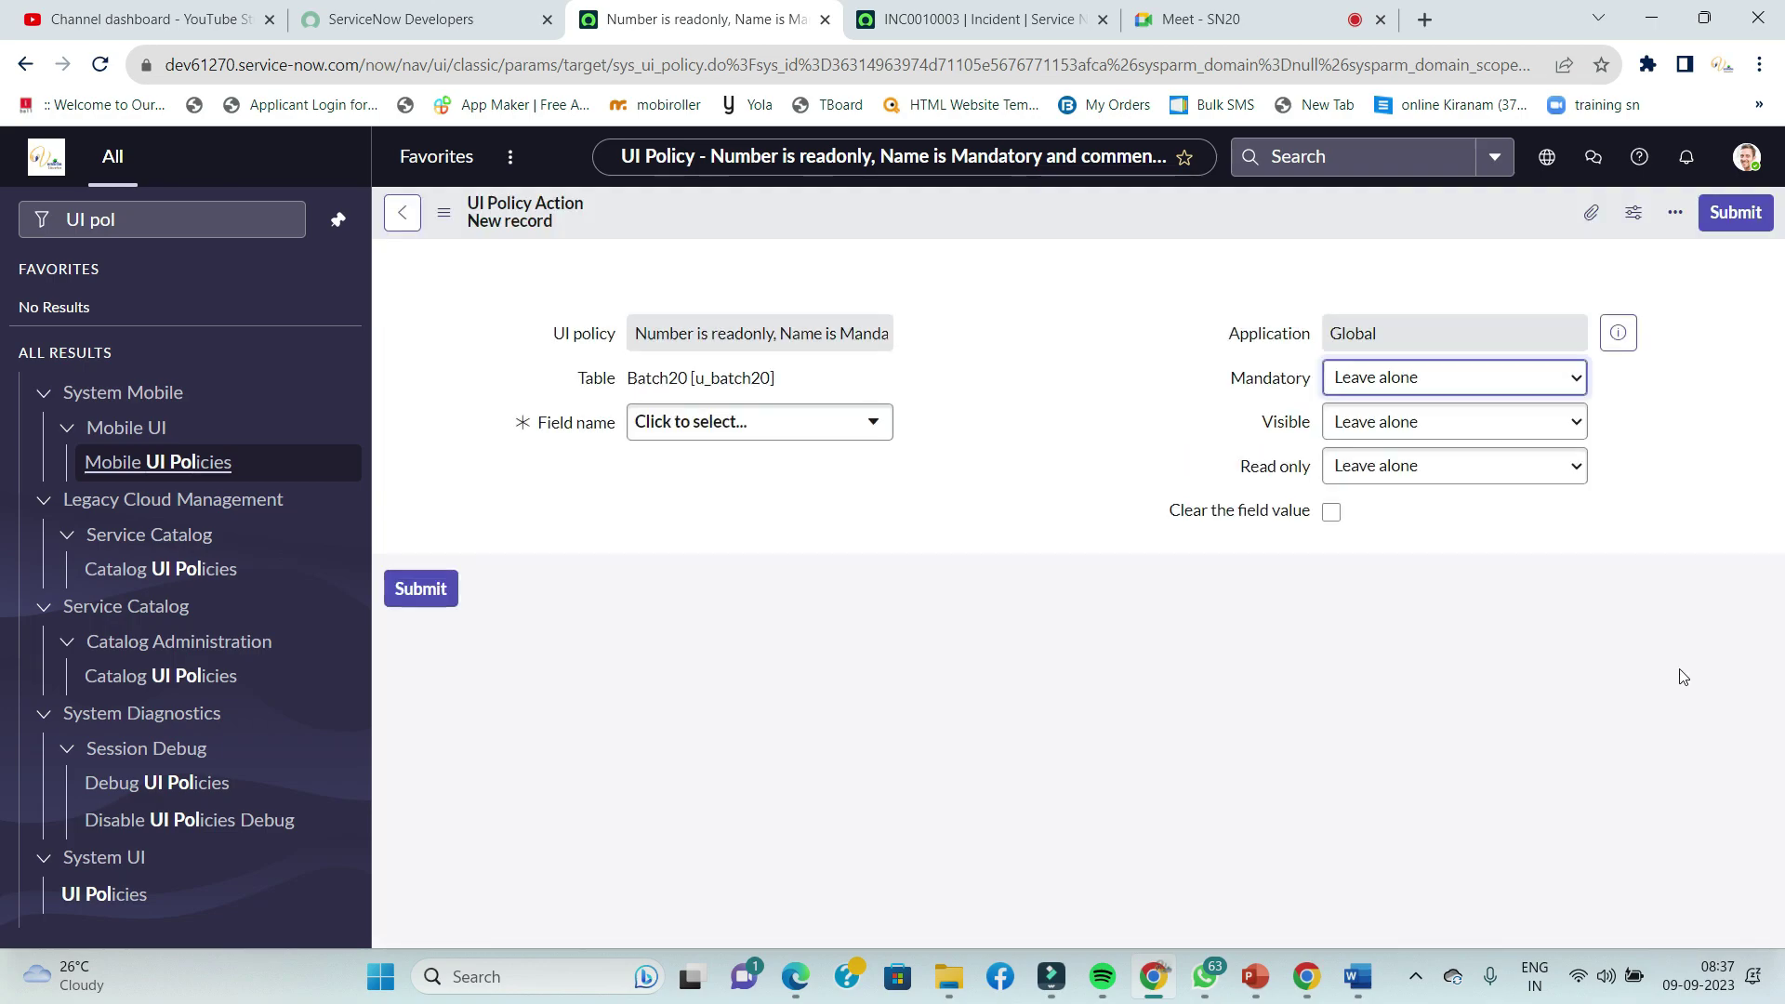
{"action": "left_click", "coordinate": [818, 424]}
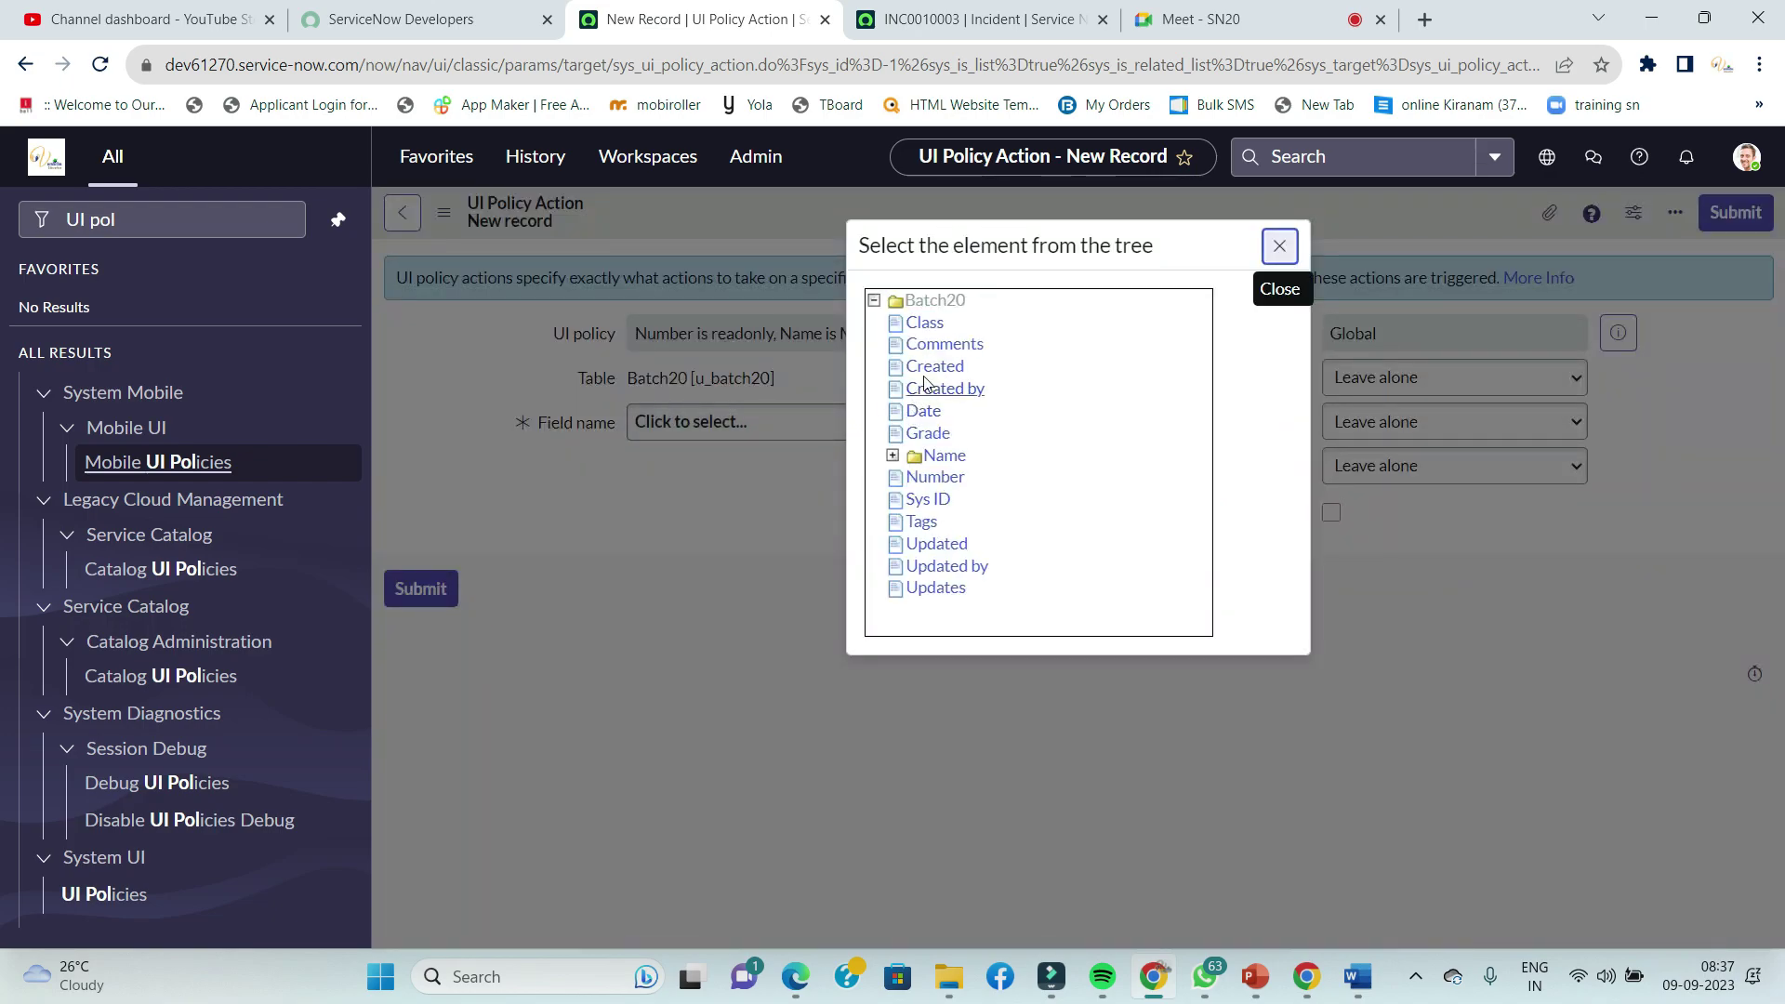
{"action": "left_click", "coordinate": [941, 460]}
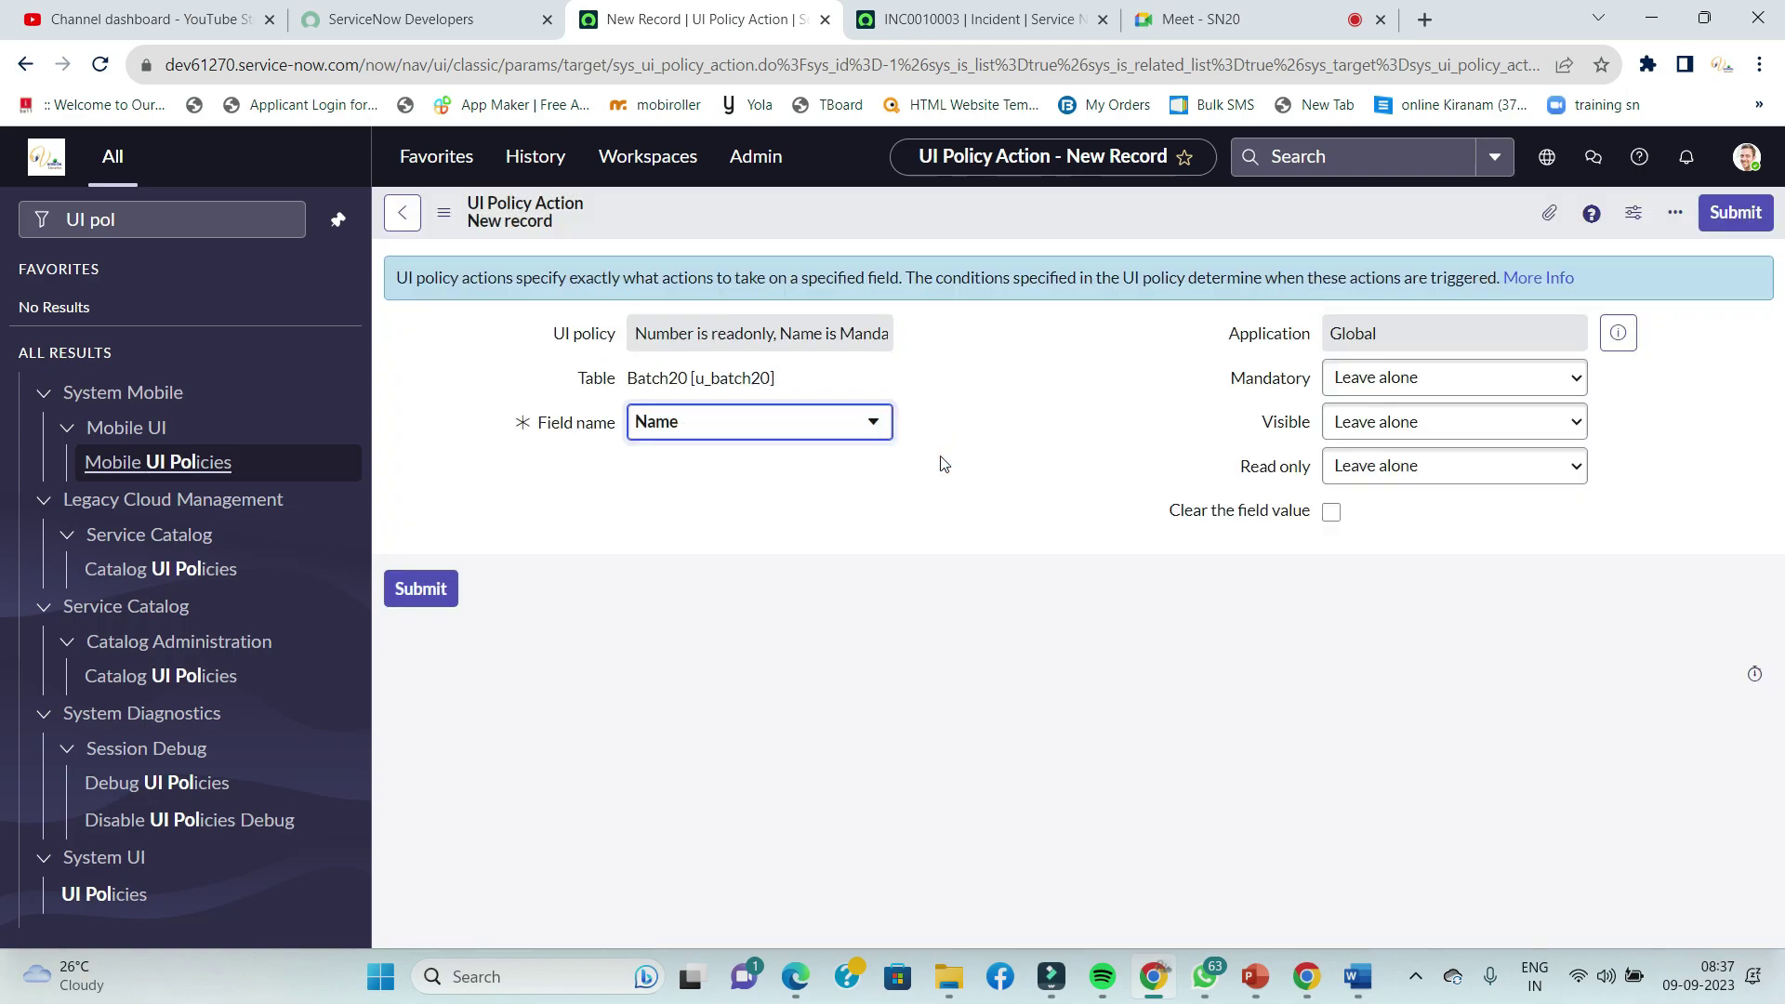
{"action": "left_click", "coordinate": [1351, 379]}
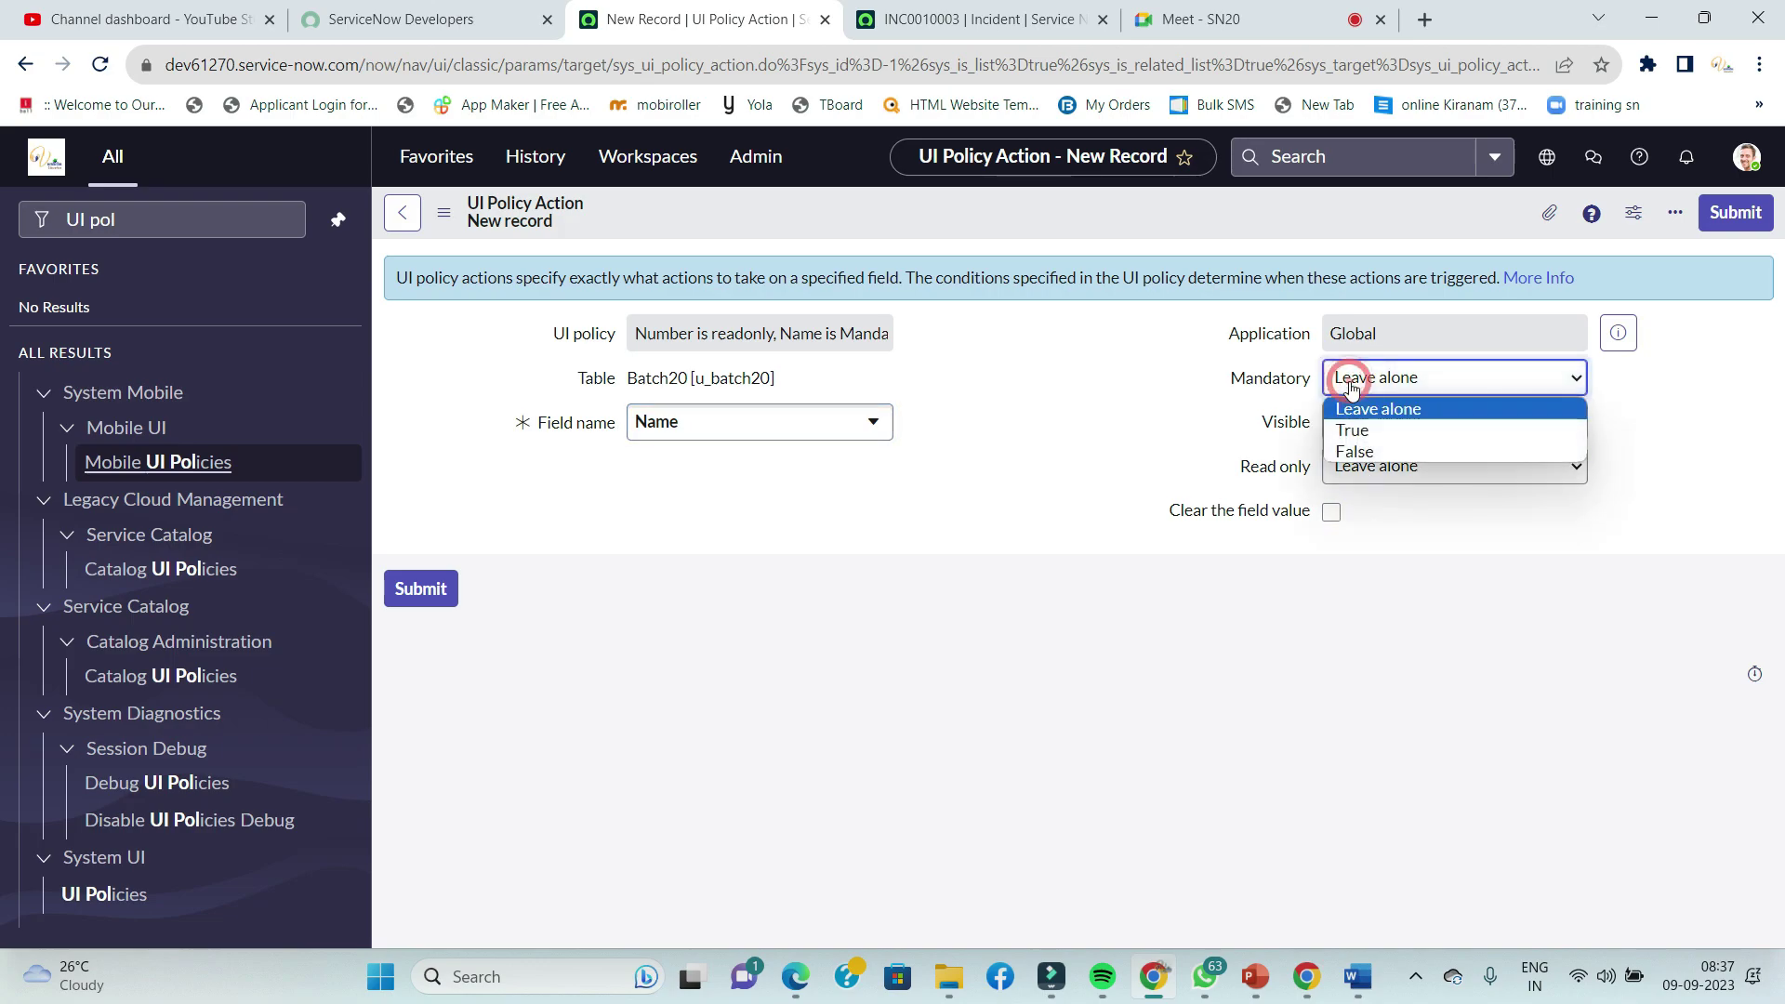
{"action": "left_click", "coordinate": [1345, 435]}
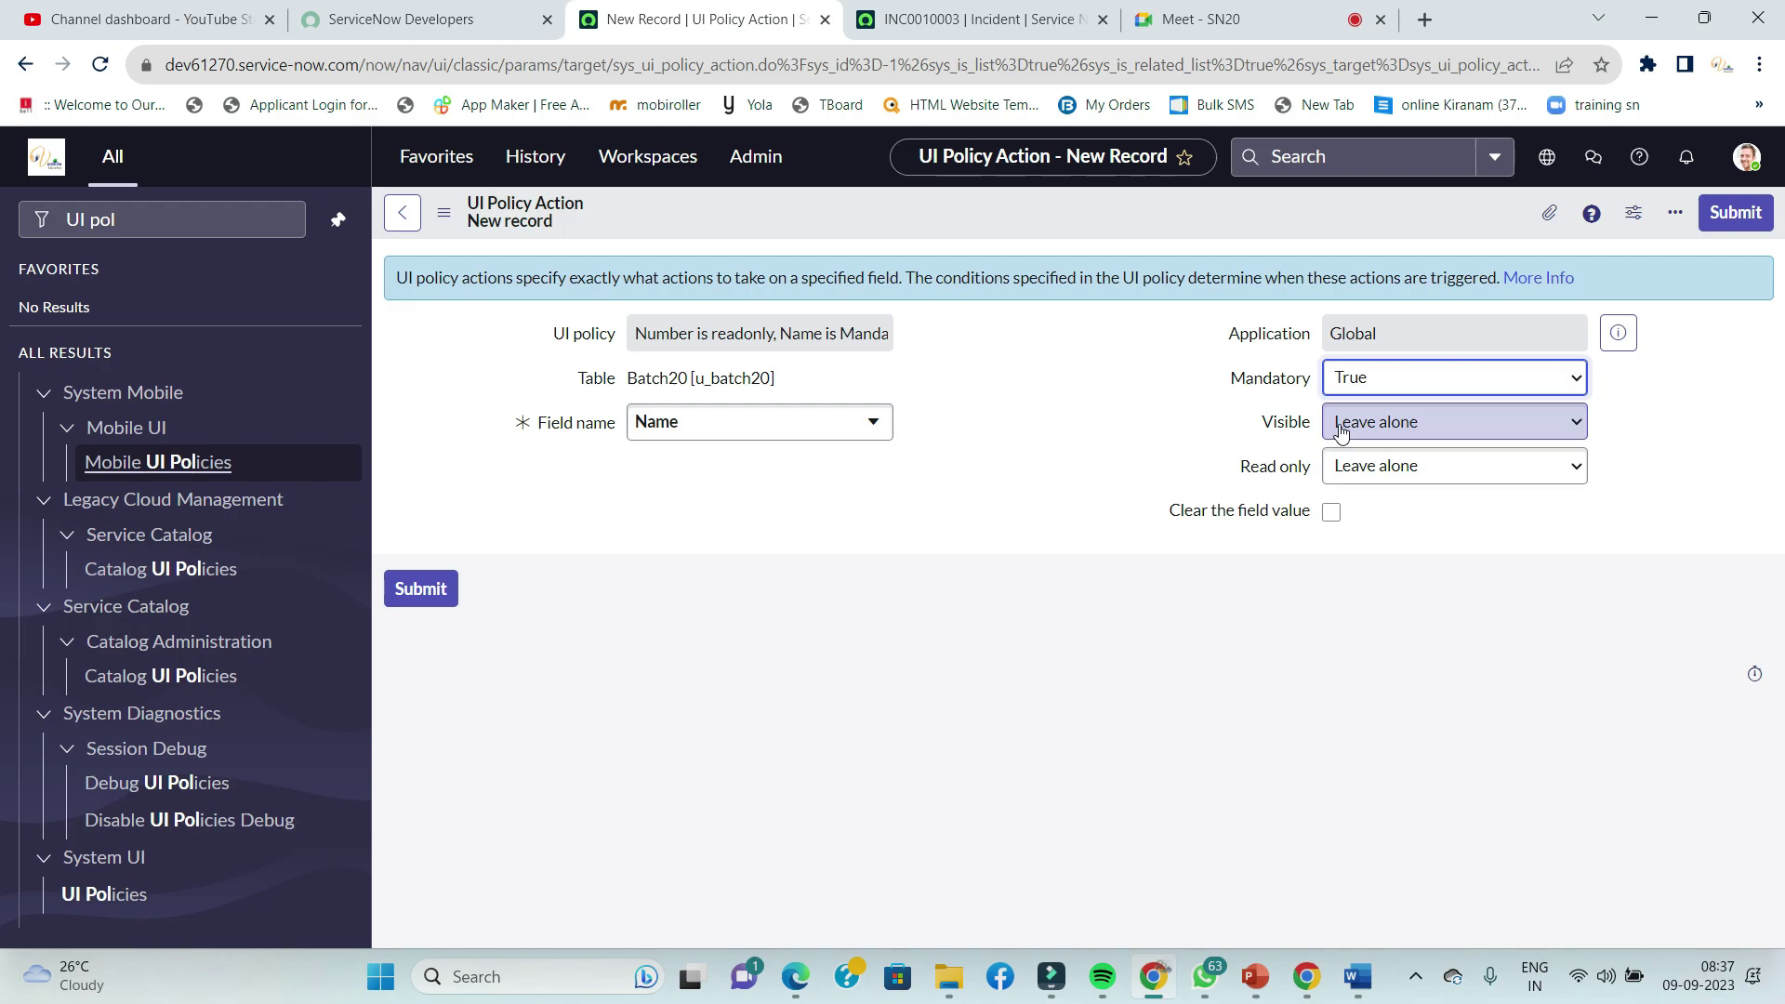
{"action": "left_click", "coordinate": [1734, 212]}
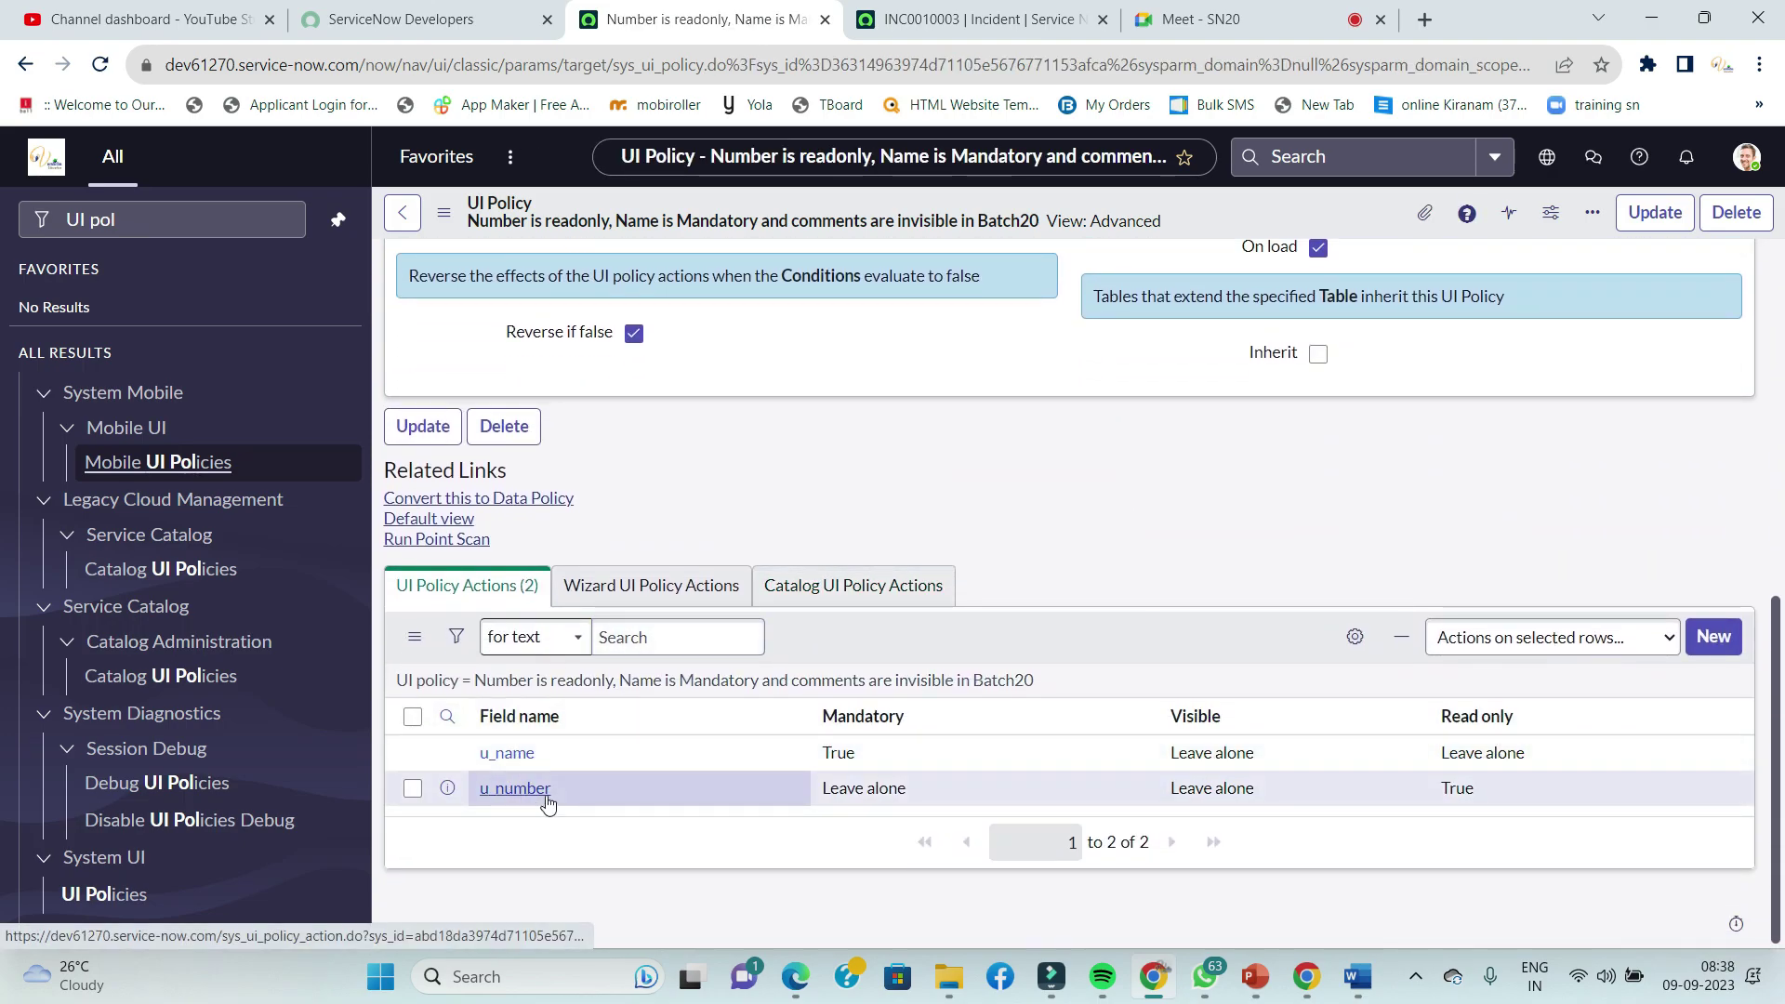
- Add a UI policy action for the Comments field with Visible set to False and submit it
{"action": "left_click", "coordinate": [1700, 640]}
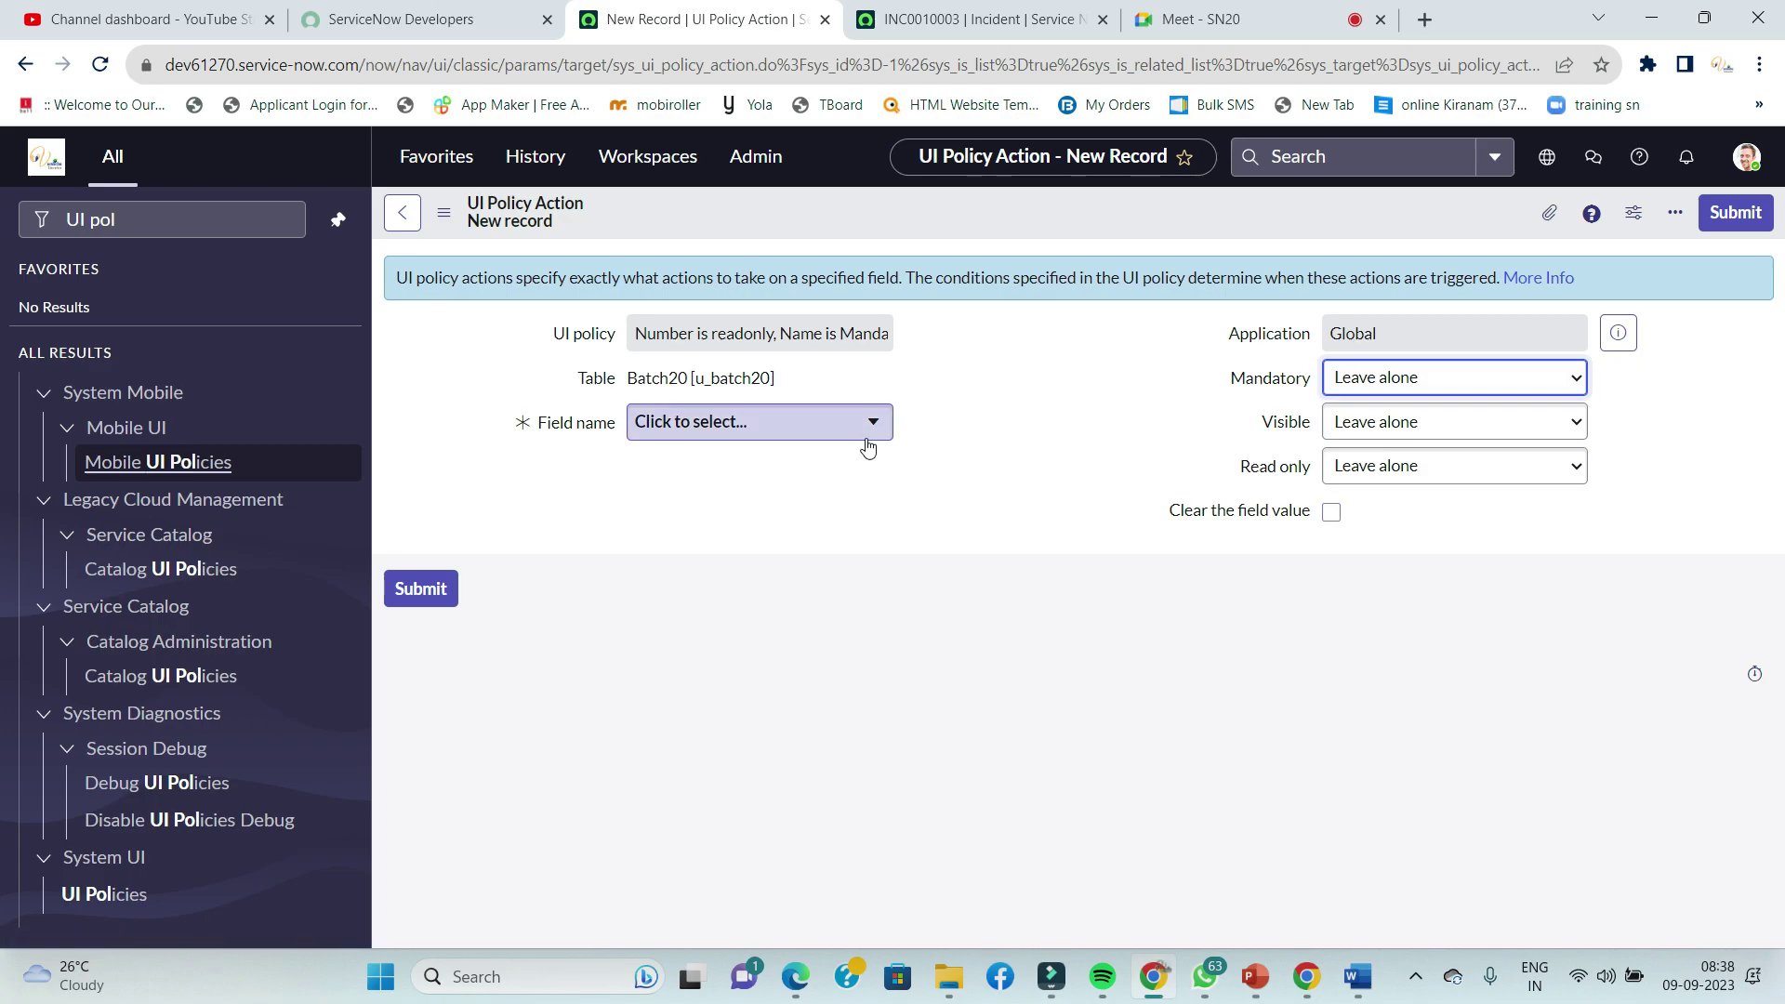
{"action": "left_click", "coordinate": [821, 423]}
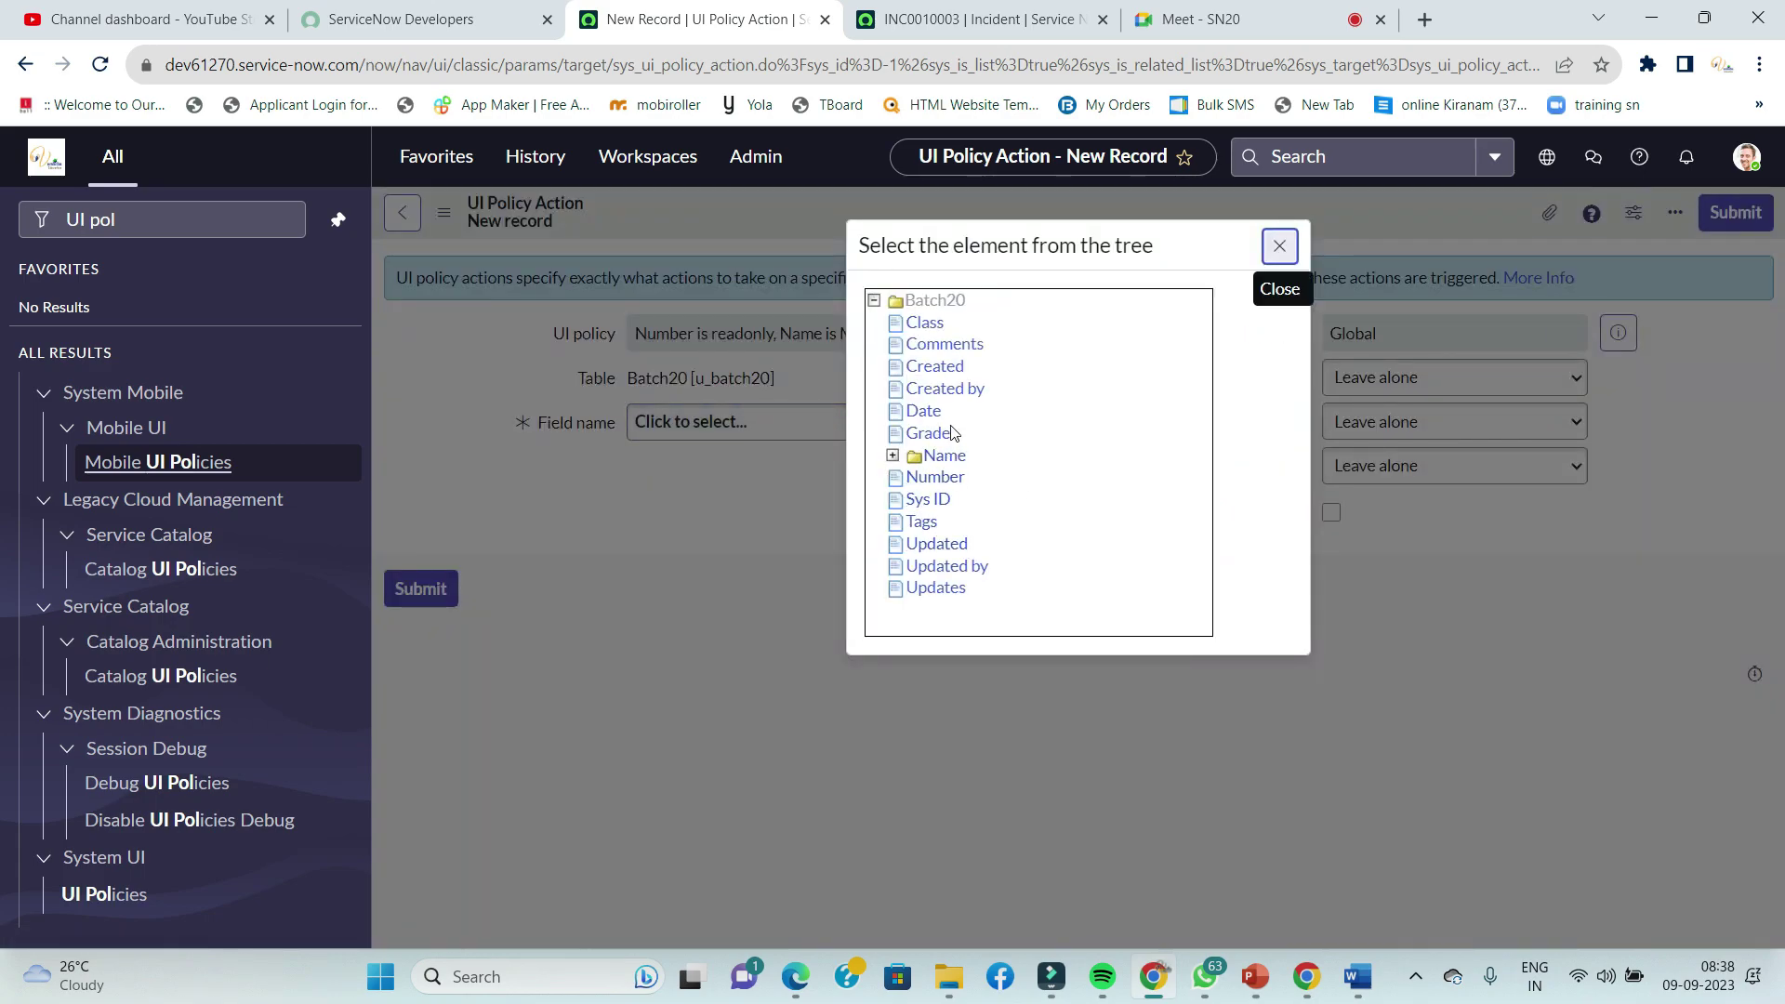
{"action": "left_click", "coordinate": [944, 345]}
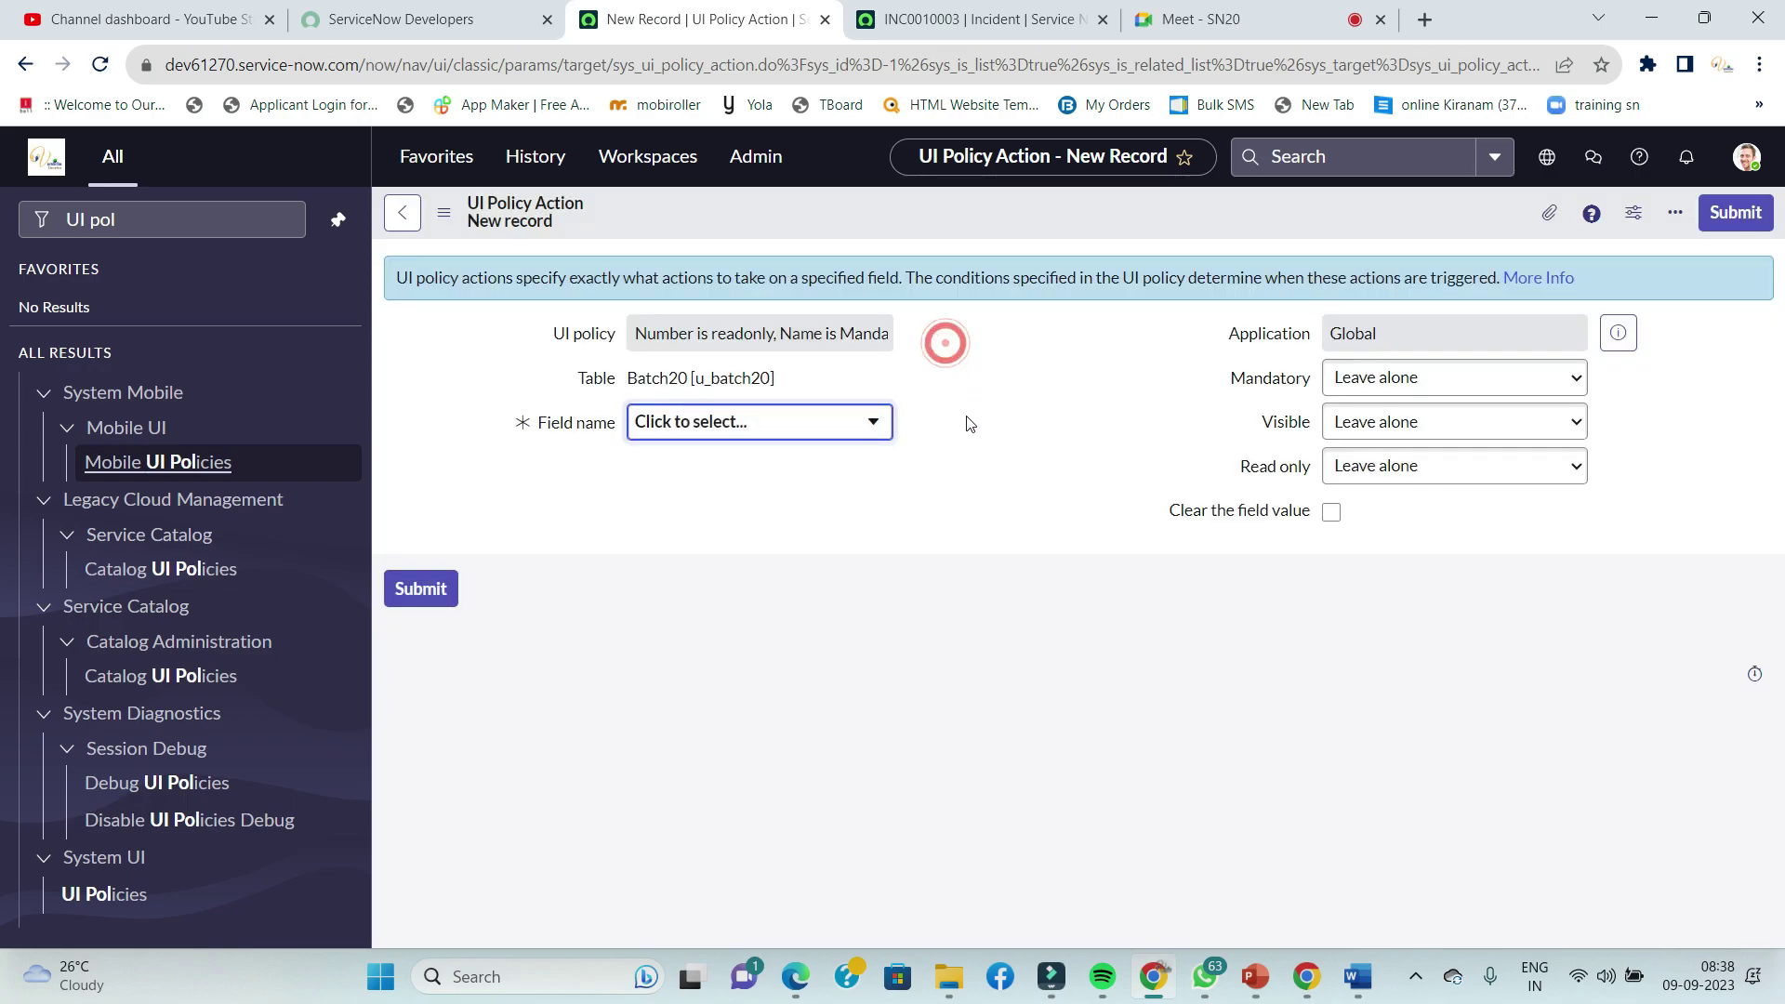
{"action": "left_click", "coordinate": [1342, 429]}
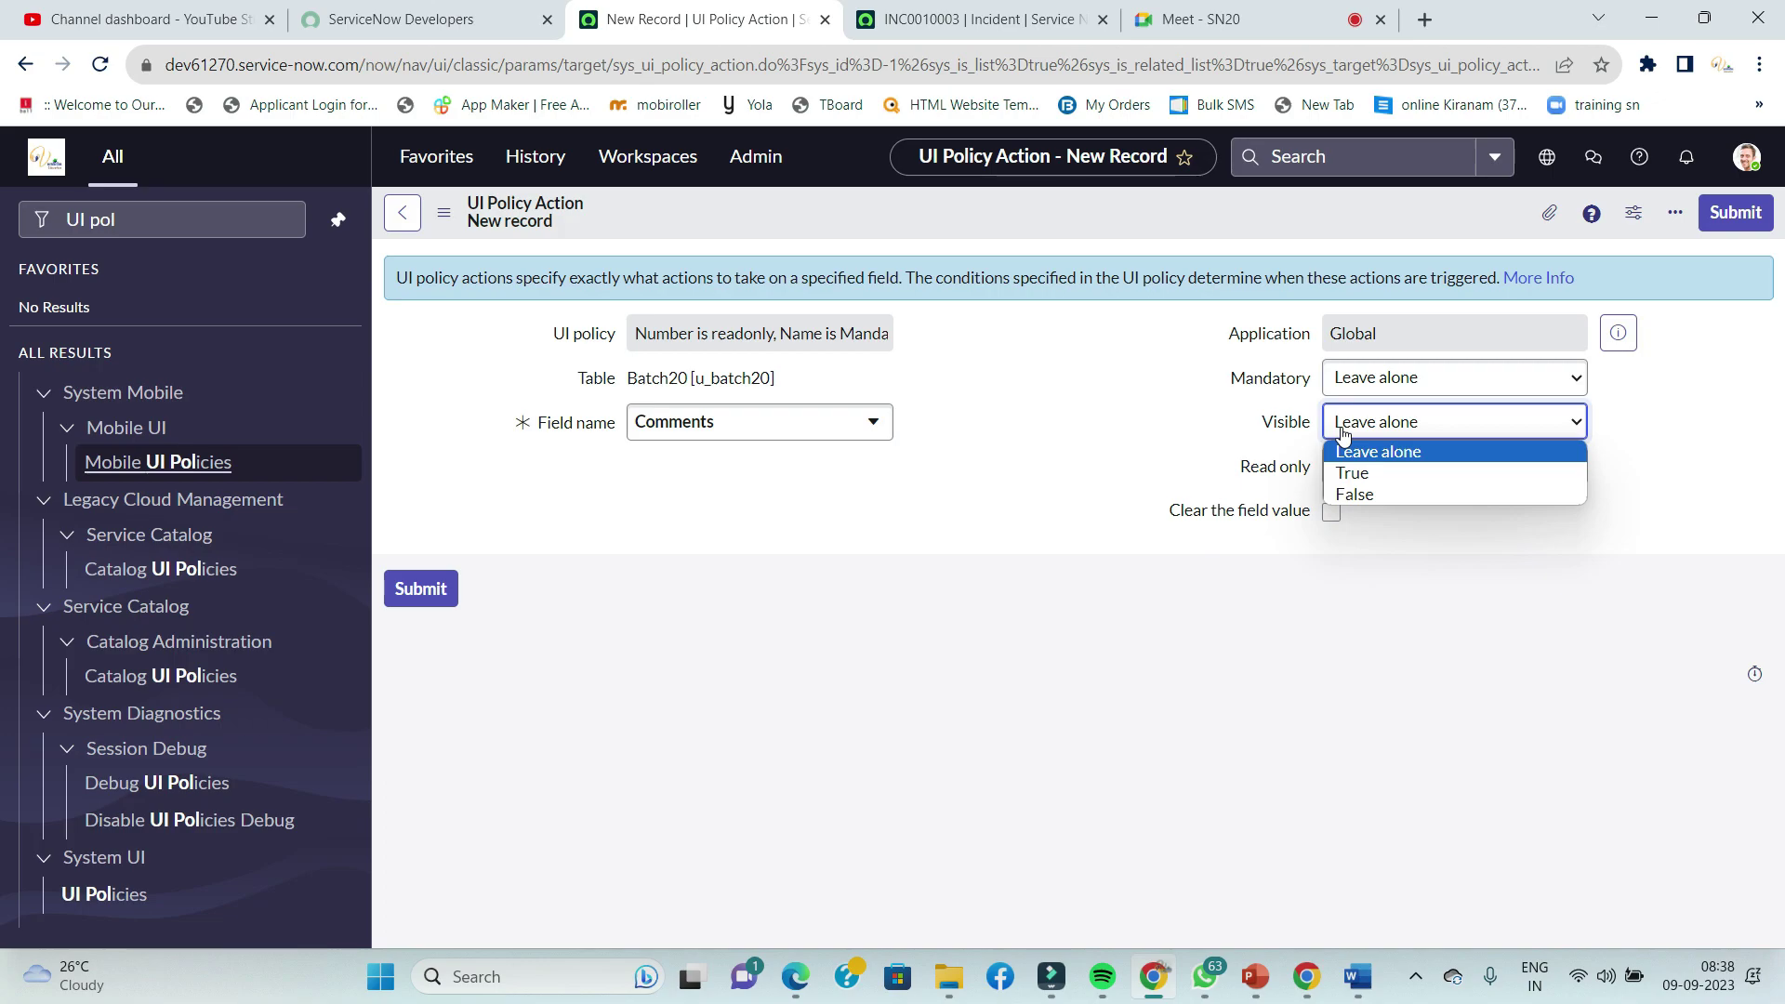
{"action": "left_click", "coordinate": [1354, 495]}
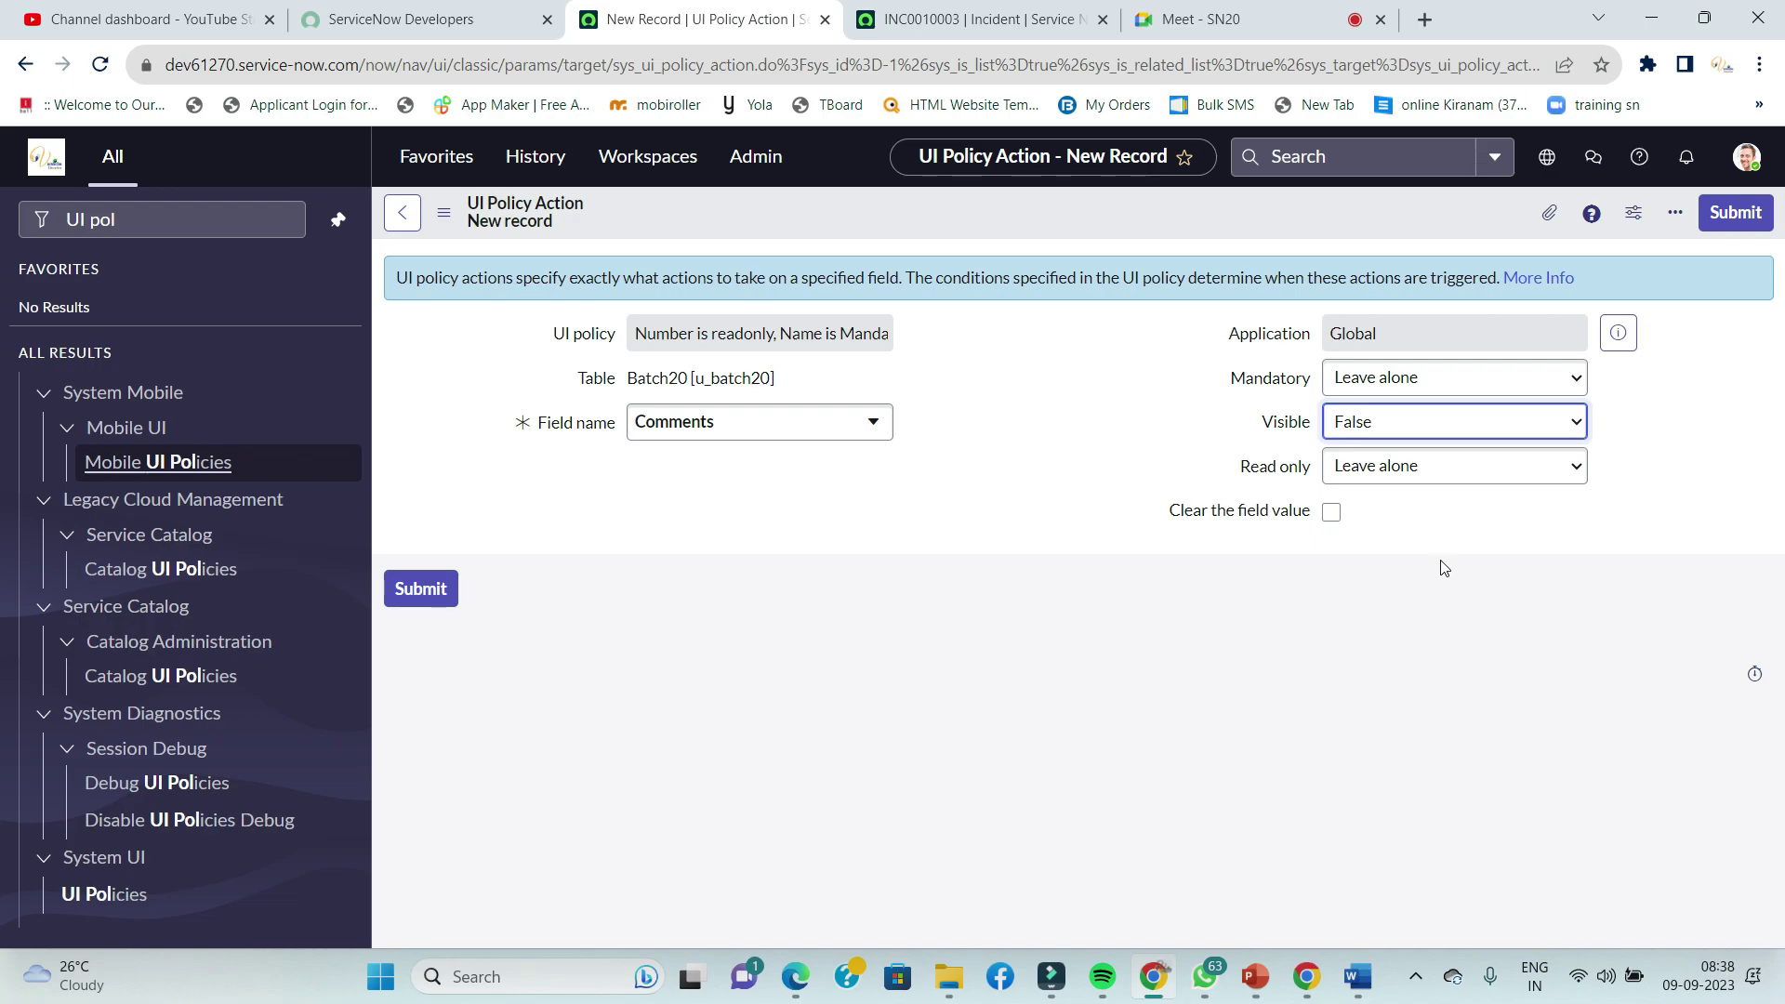
{"action": "left_click", "coordinate": [1739, 213]}
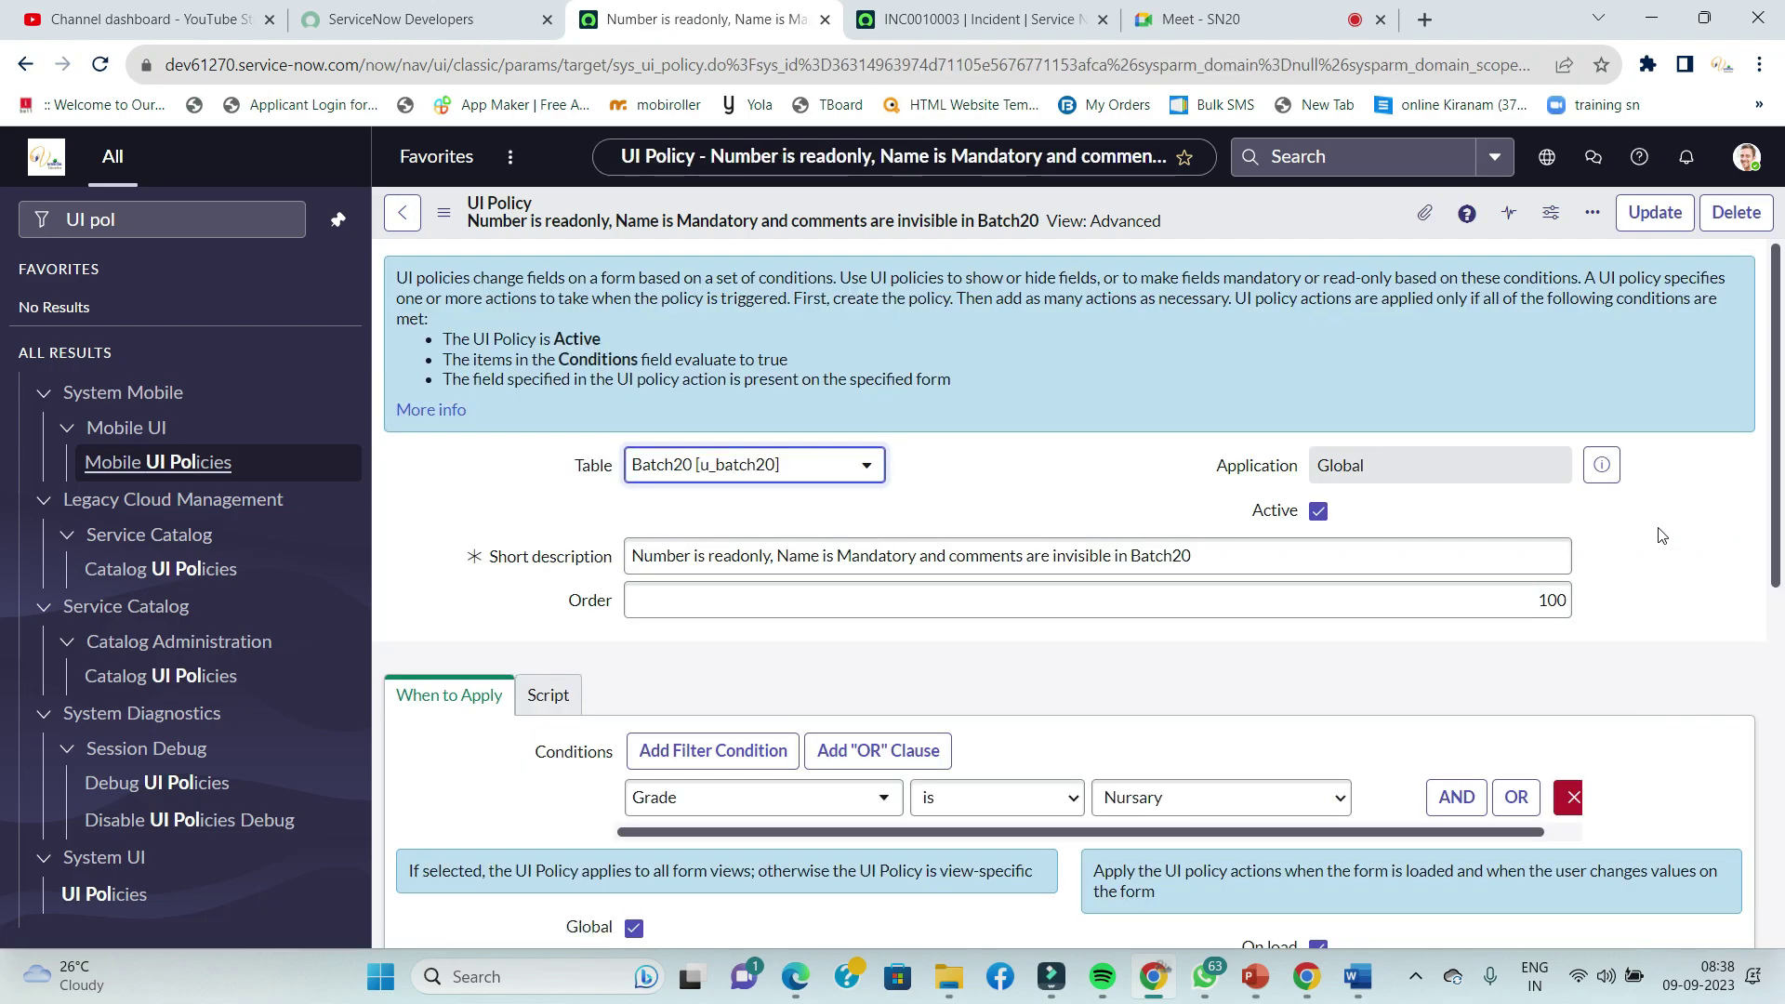
- Review the policy's apply conditions and its list of UI policy actions, and update the UI policy record
{"action": "scroll", "coordinate": [1357, 637], "scroll_direction": "down", "scroll_amount": 3}
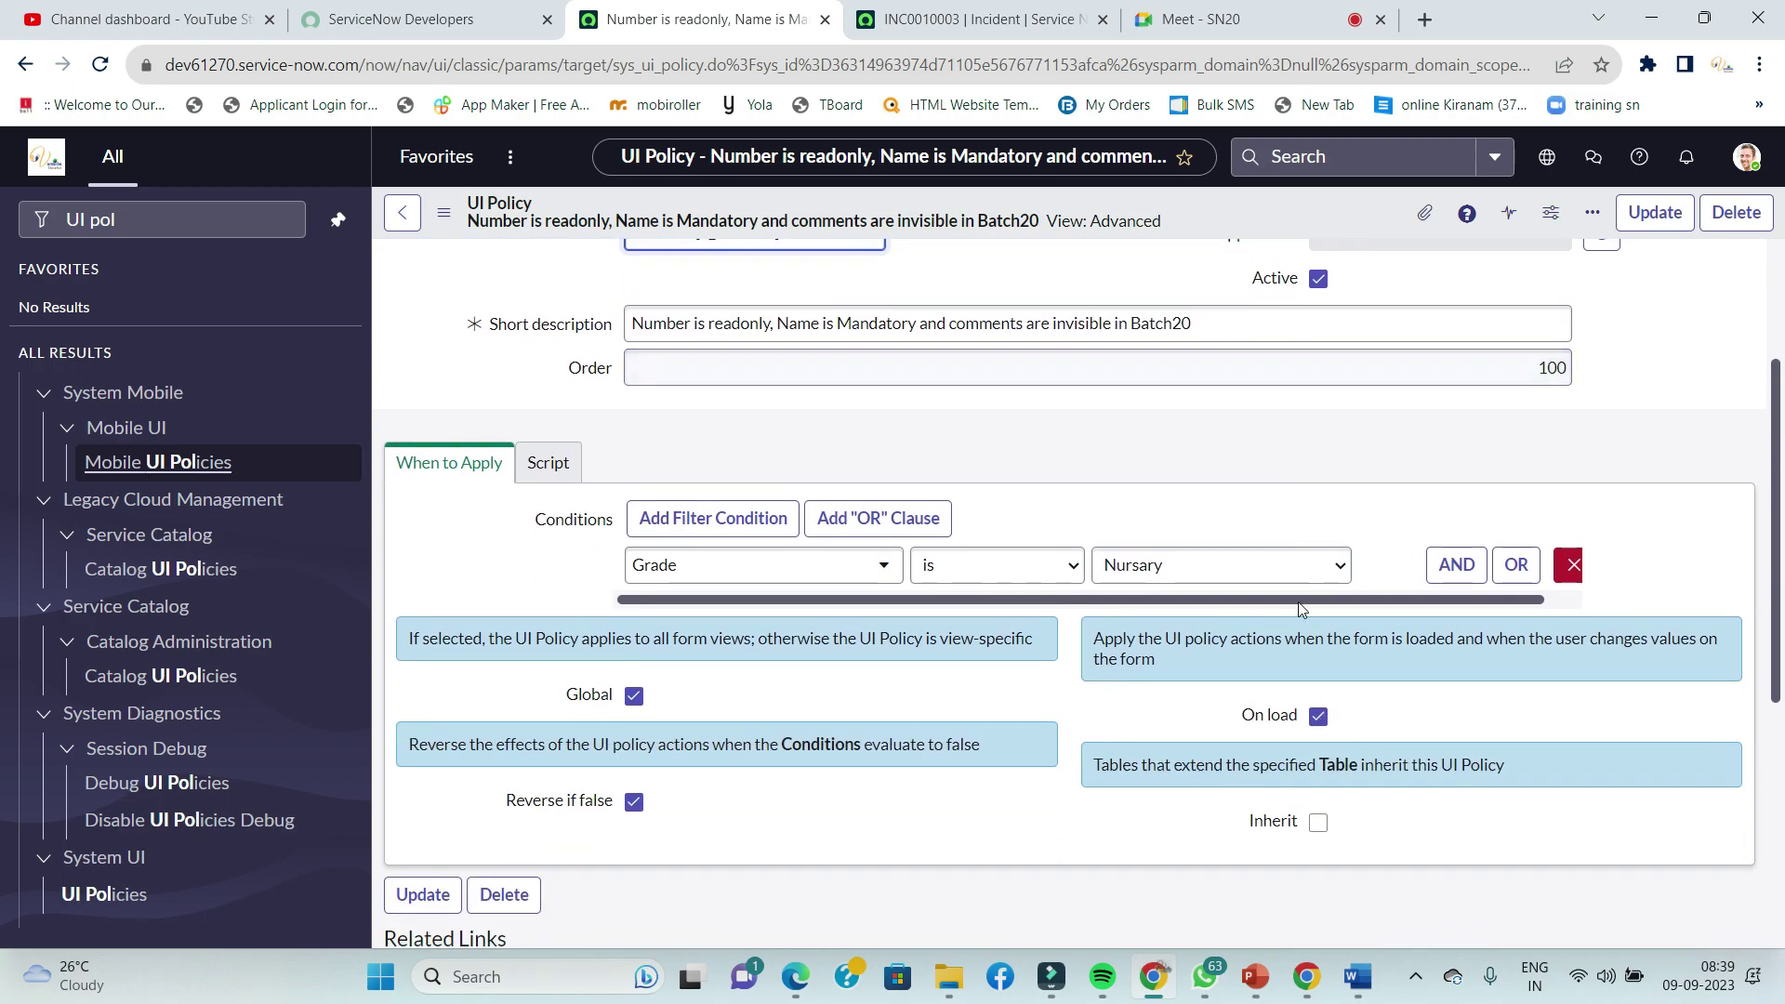
{"action": "scroll", "coordinate": [1297, 599], "scroll_direction": "down", "scroll_amount": 4}
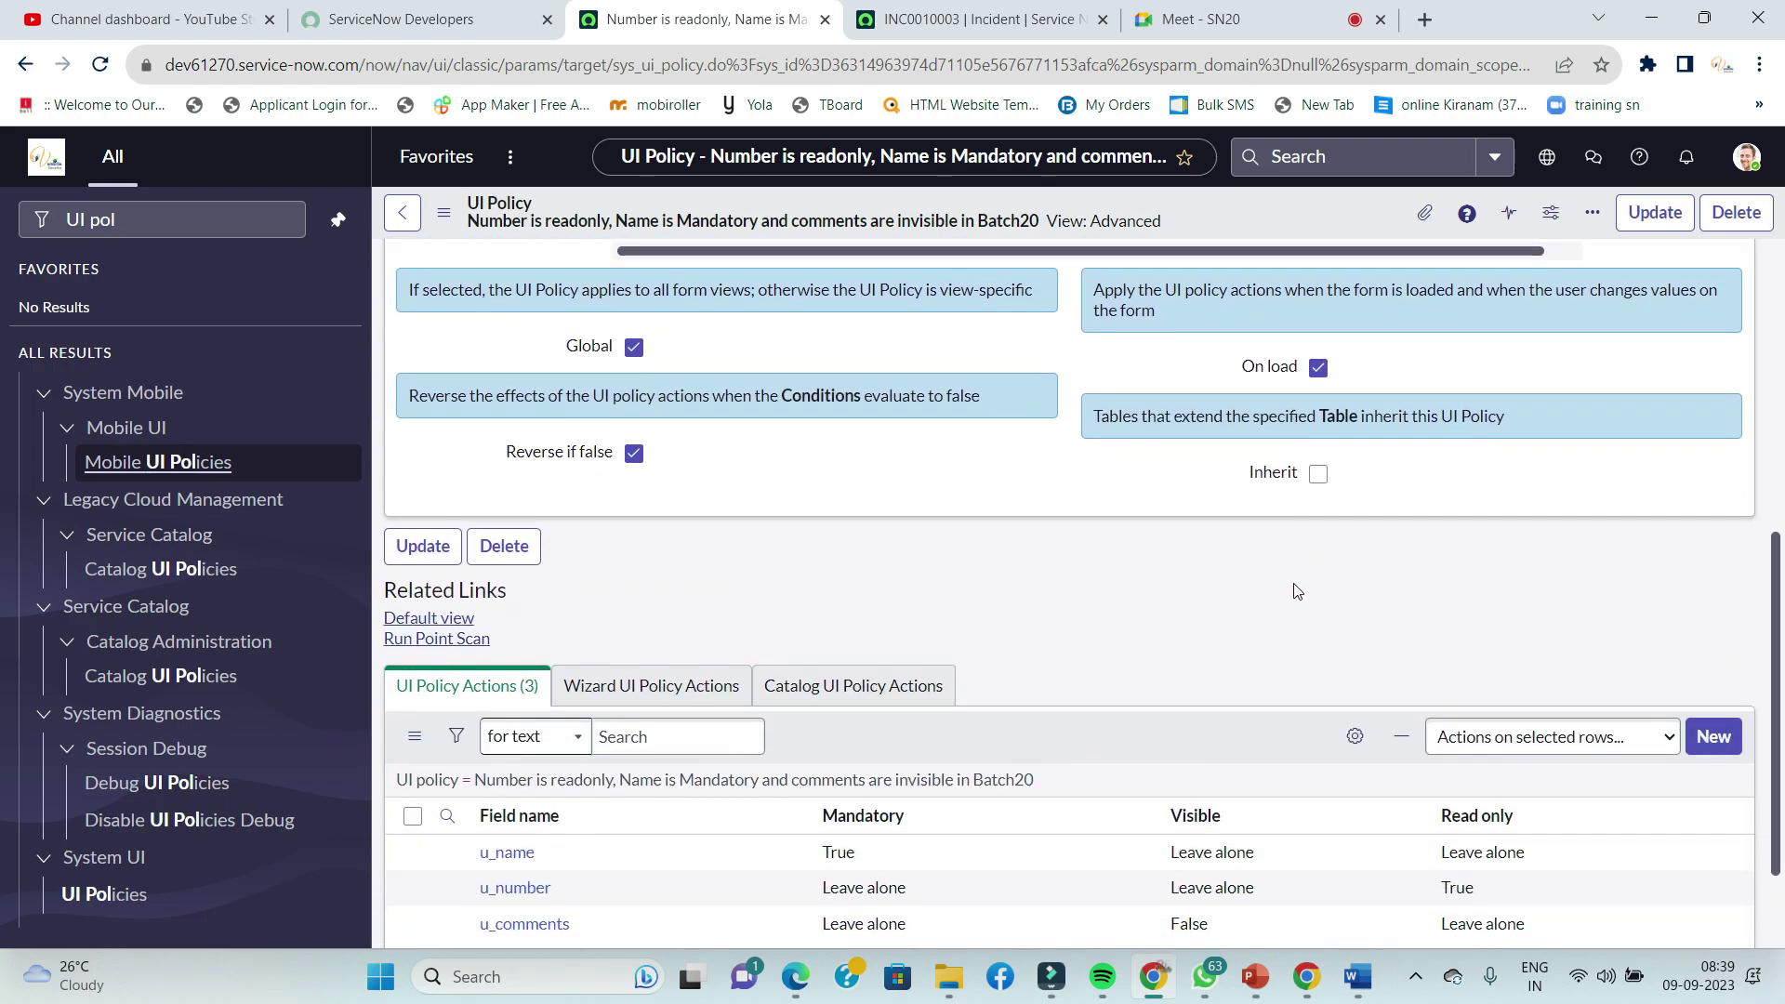
{"action": "scroll", "coordinate": [1288, 576], "scroll_direction": "down", "scroll_amount": 2}
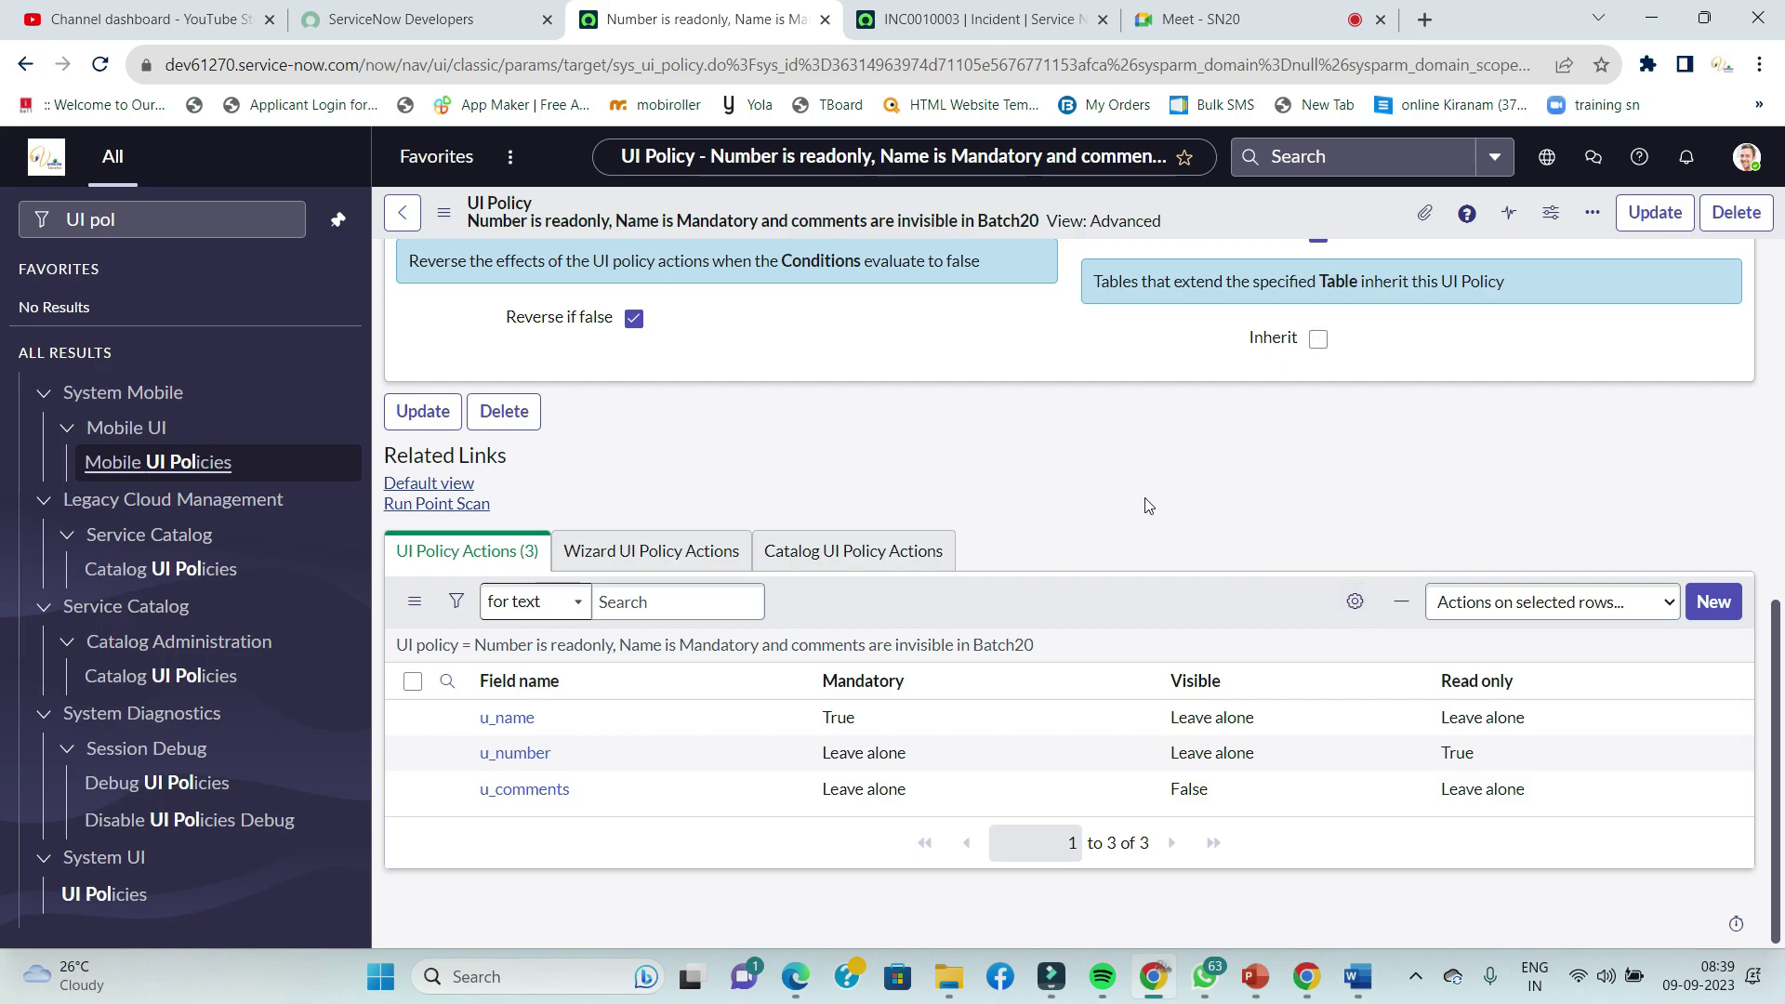
{"action": "scroll", "coordinate": [628, 372], "scroll_direction": "up", "scroll_amount": 3}
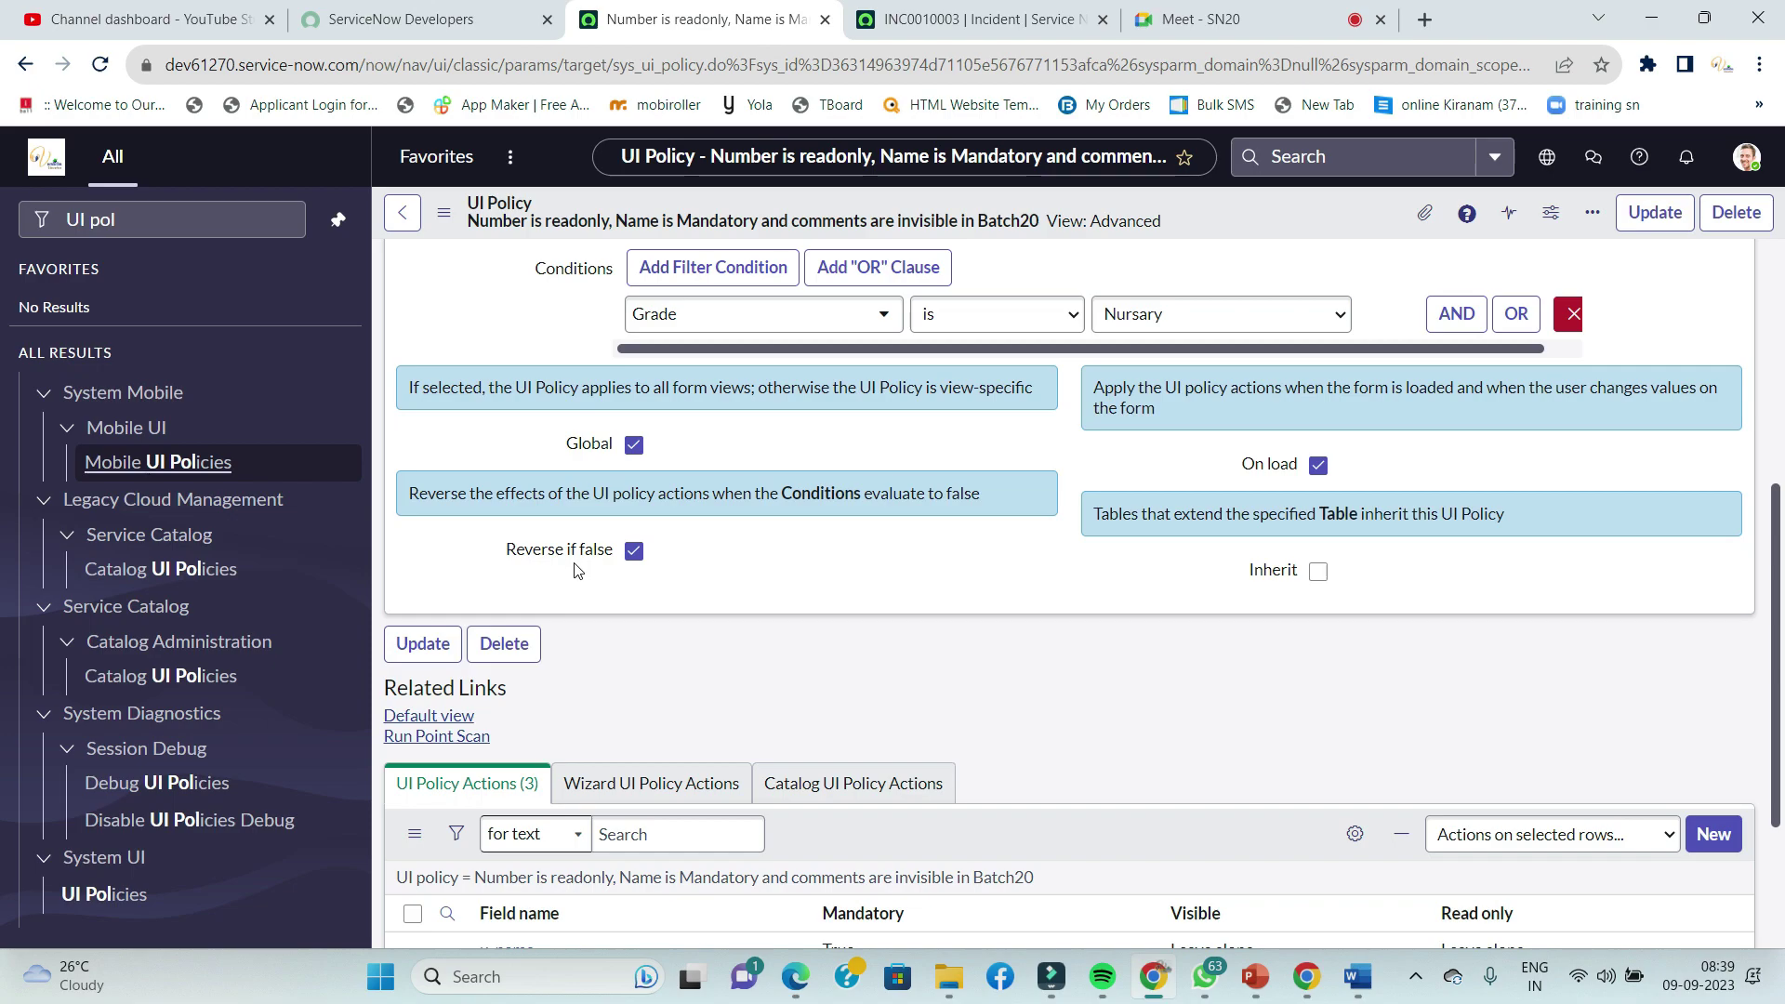
{"action": "scroll", "coordinate": [598, 577], "scroll_direction": "down", "scroll_amount": 3}
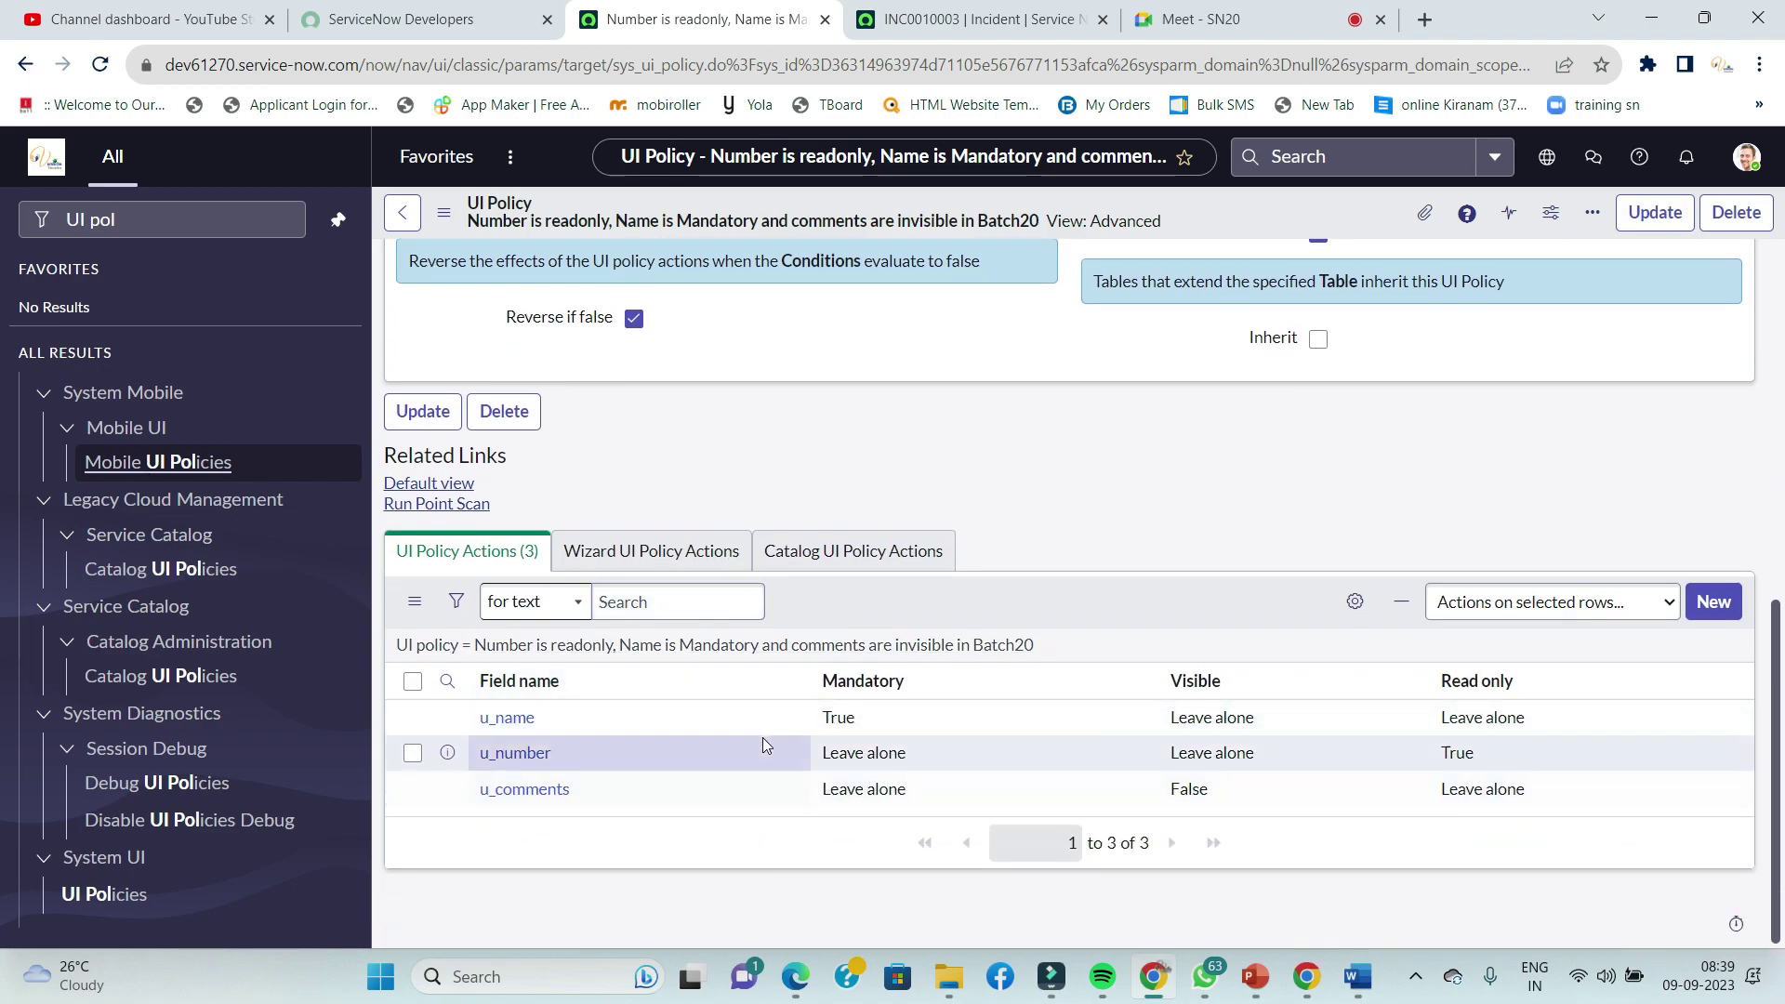
{"action": "scroll", "coordinate": [623, 567], "scroll_direction": "up", "scroll_amount": 3}
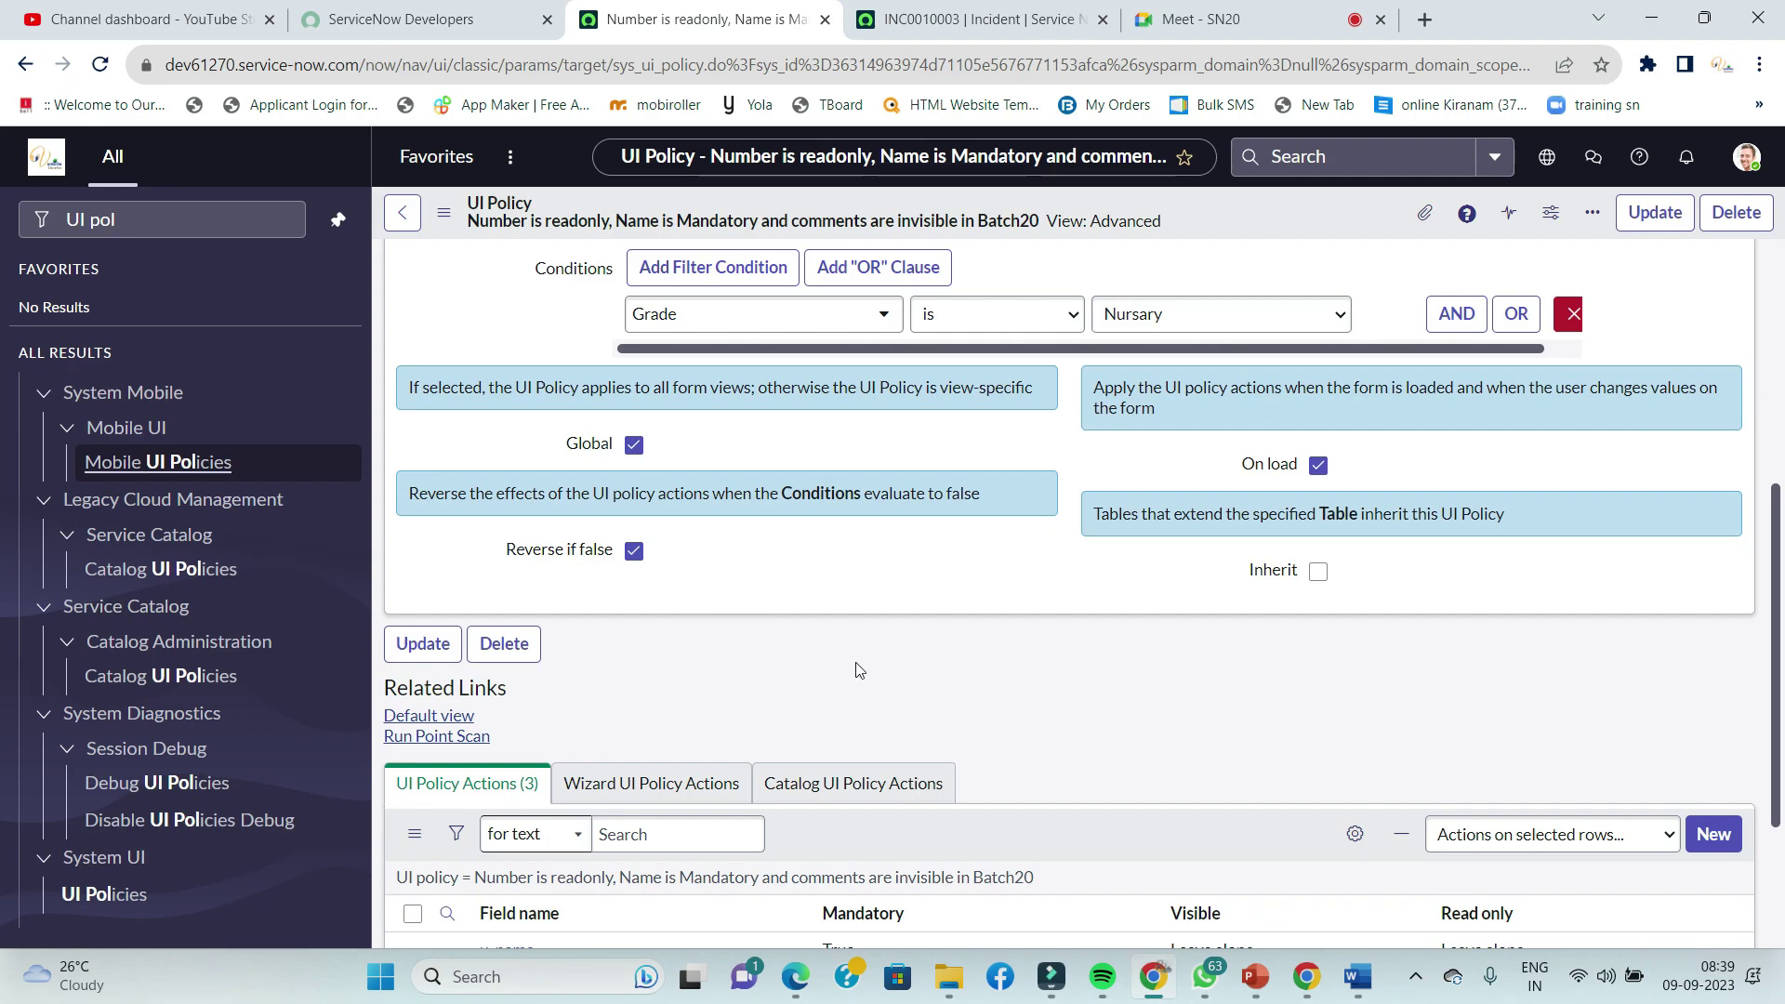
{"action": "scroll", "coordinate": [865, 662], "scroll_direction": "up", "scroll_amount": 5}
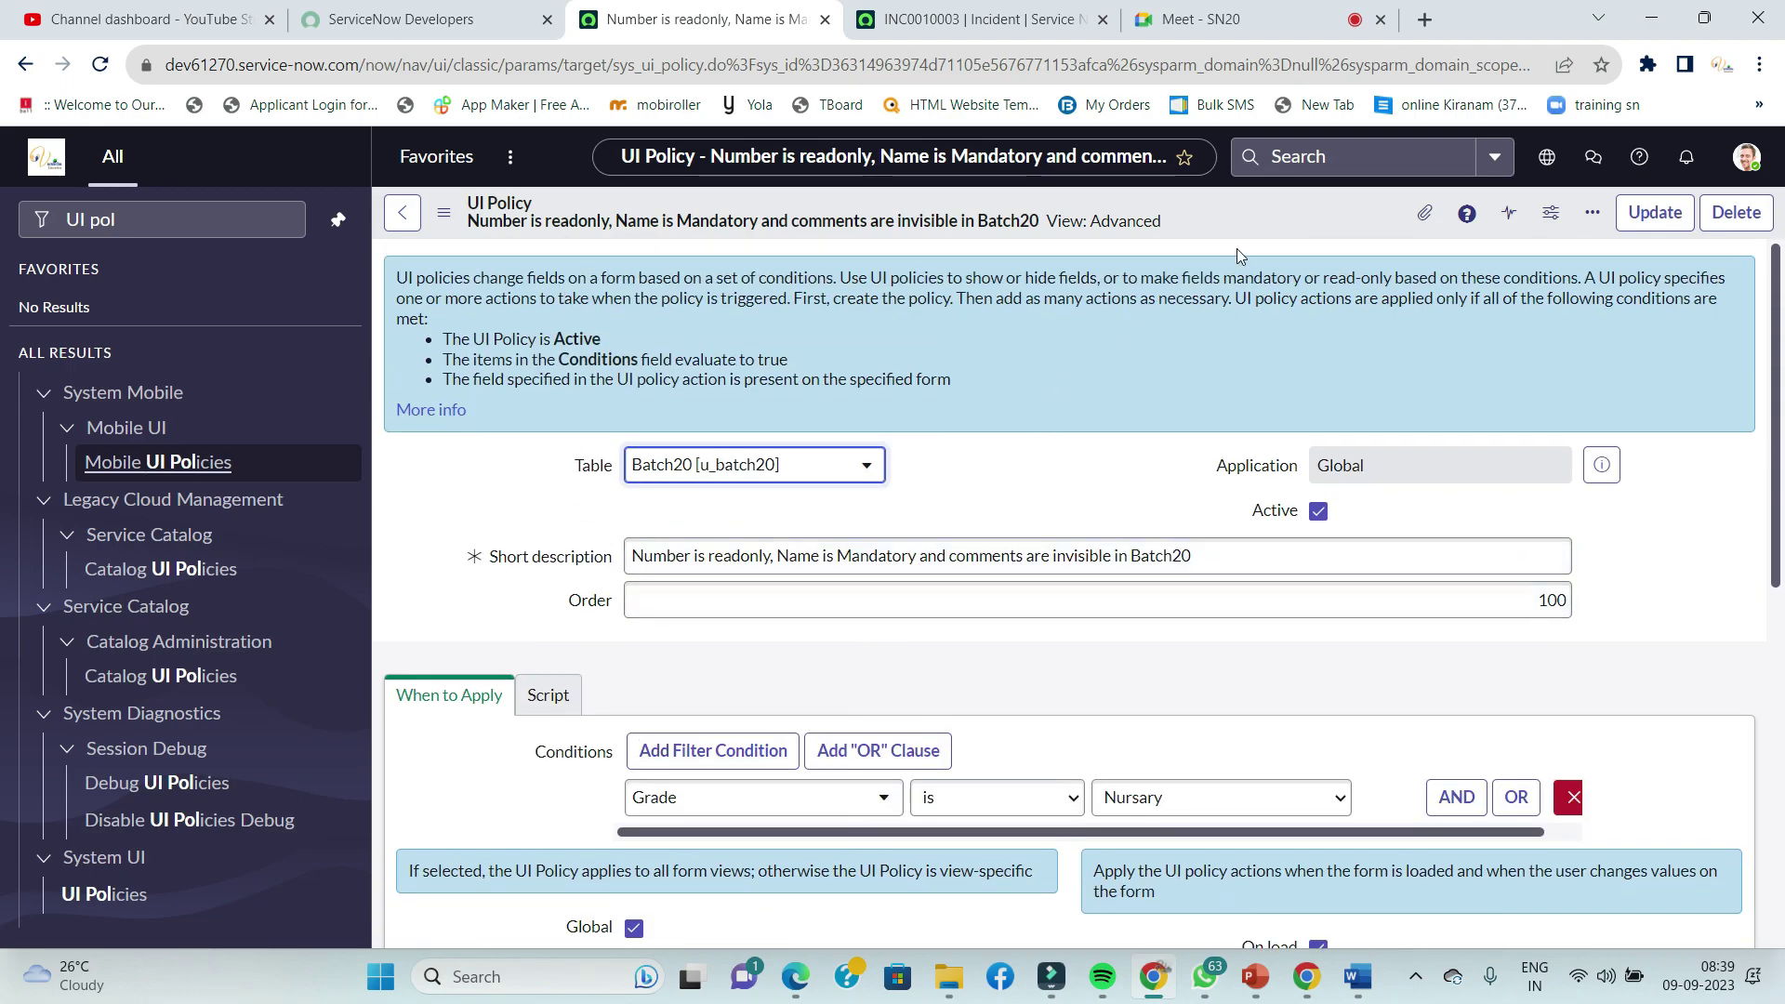
{"action": "left_click", "coordinate": [1644, 212]}
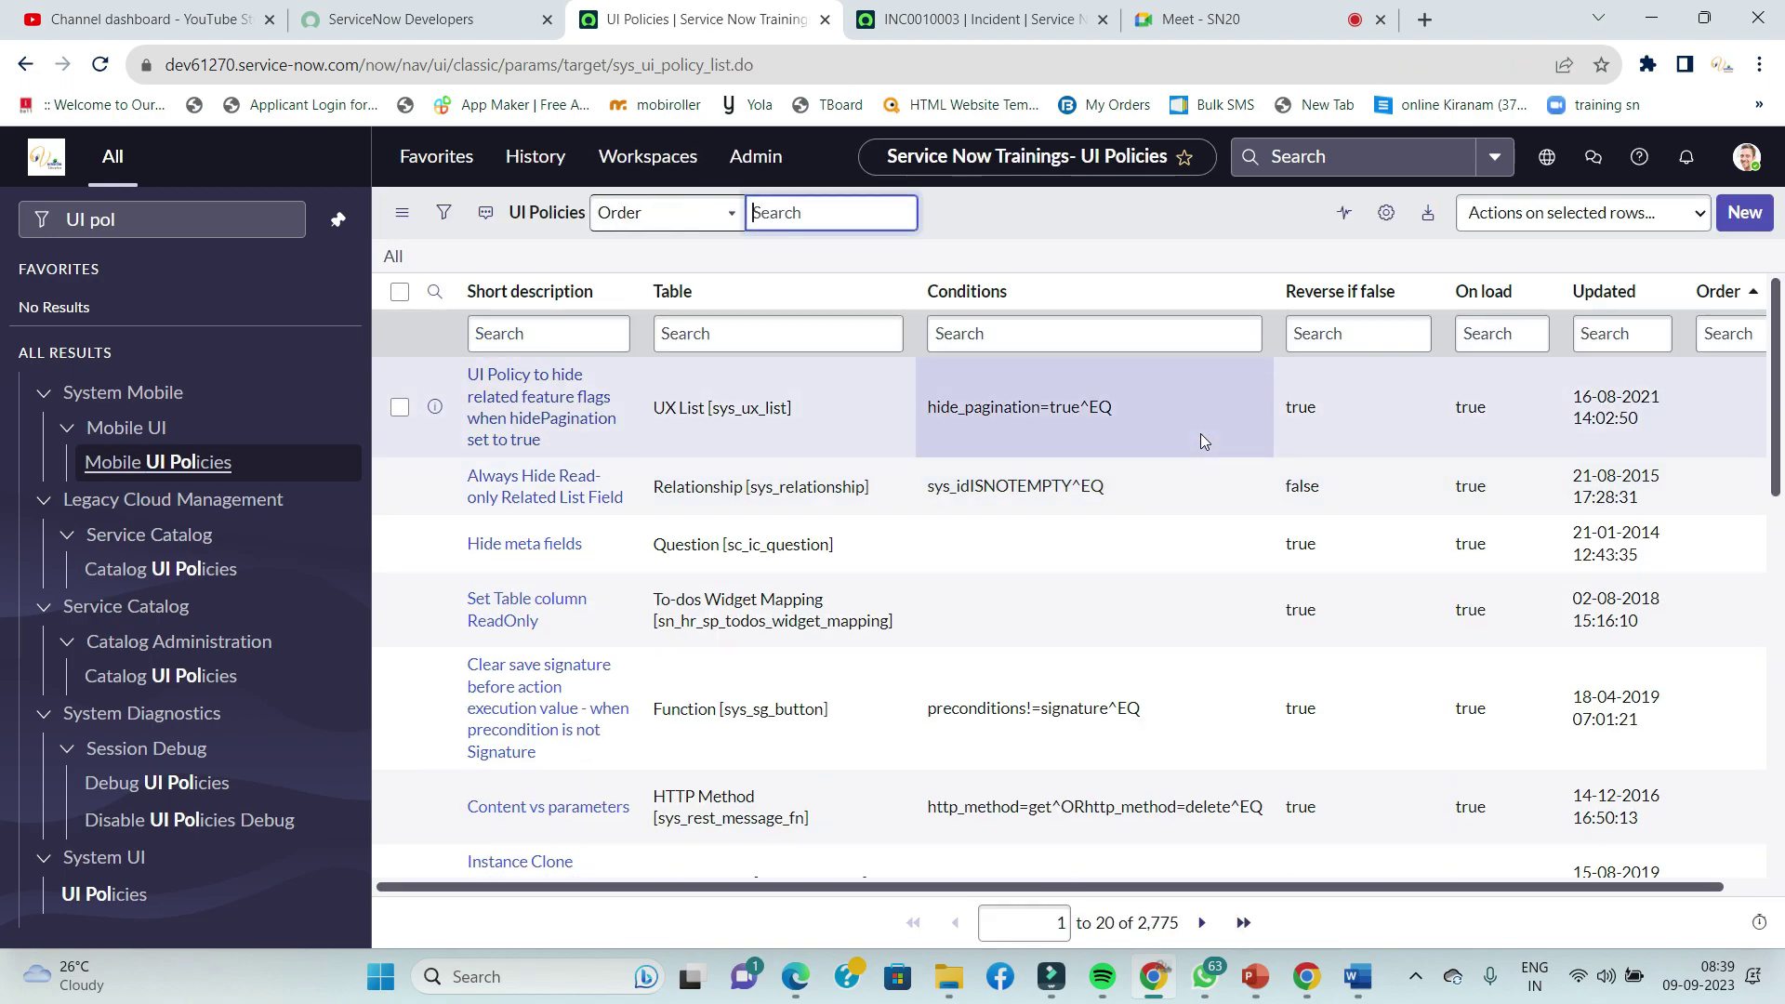
- Find batch20 in the navigator, open the Batch20s list and open record SN0001013
{"action": "left_click", "coordinate": [48, 220]}
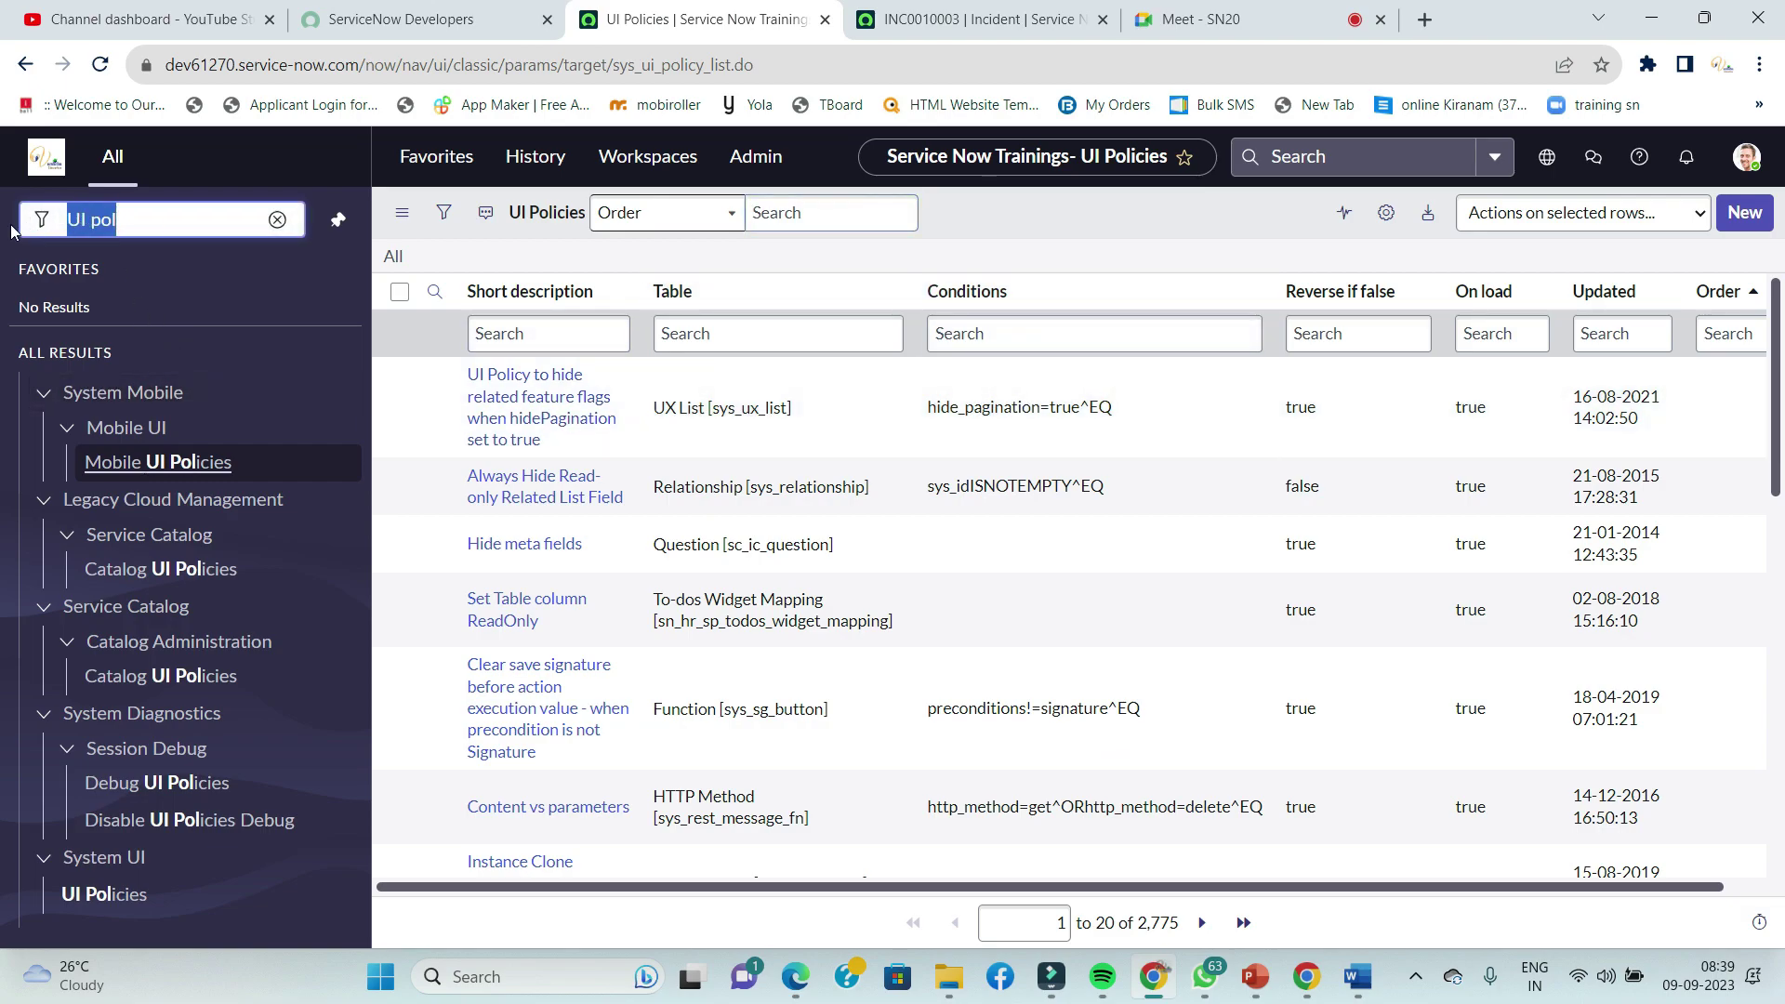
{"action": "type", "text": "b"}
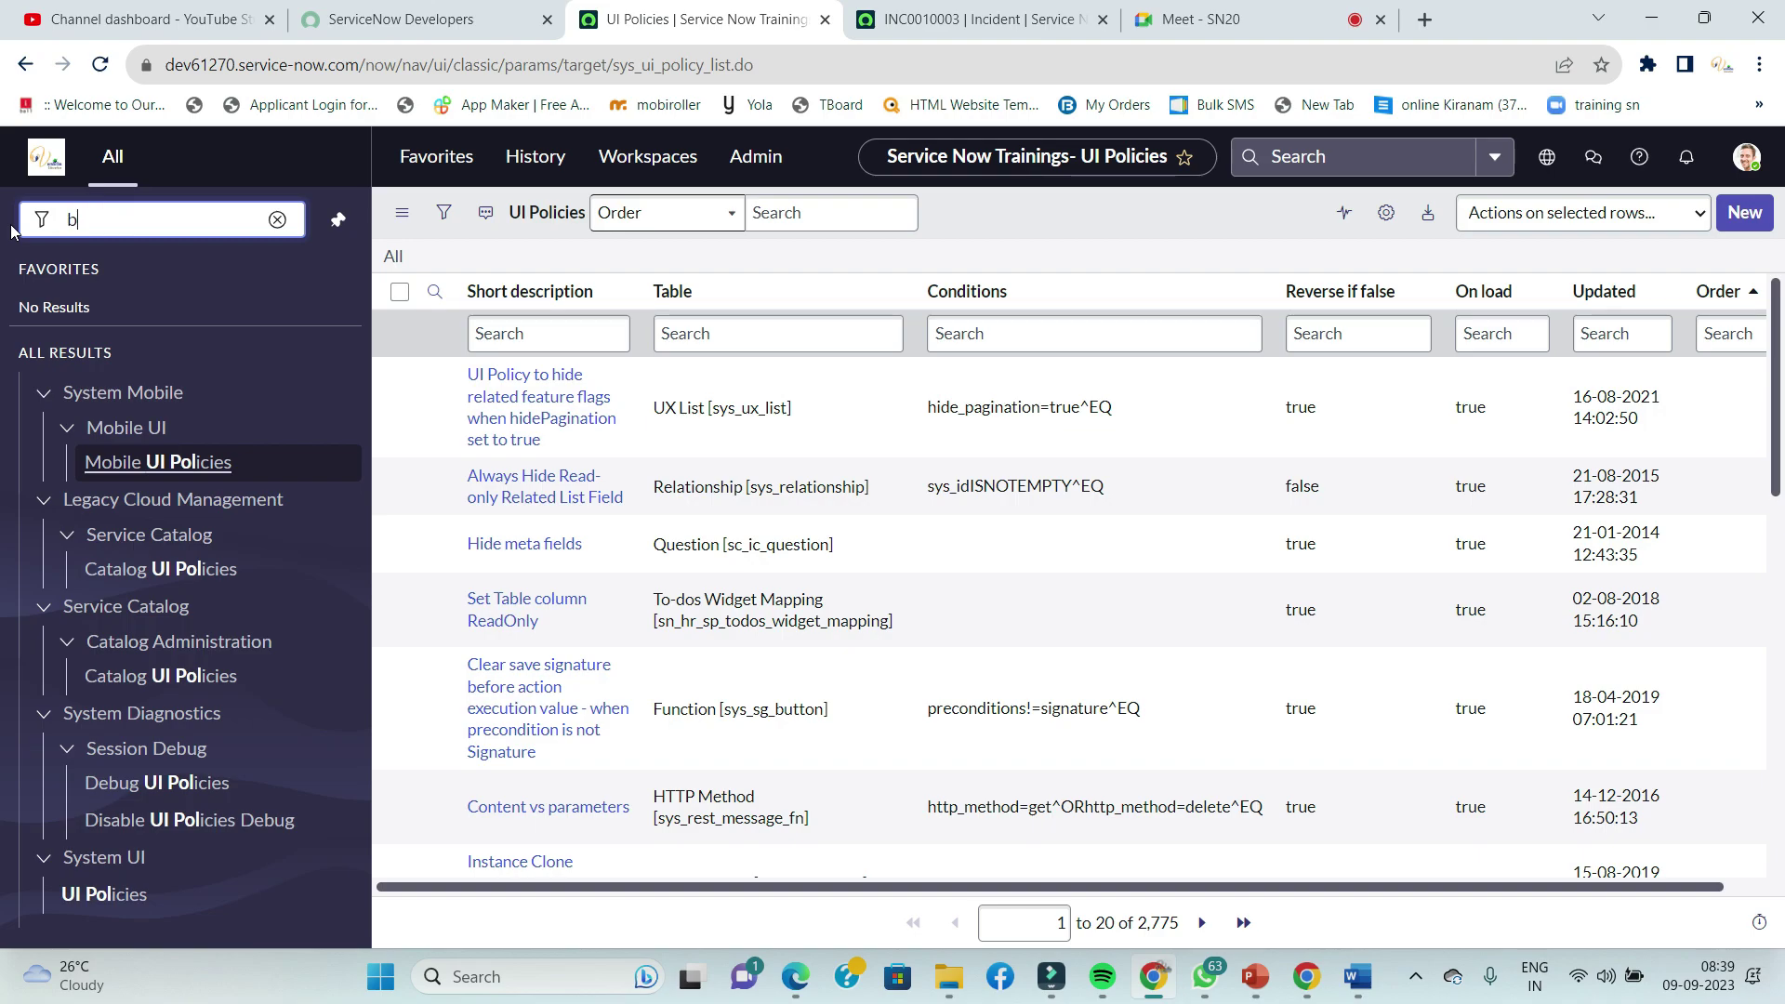
{"action": "type", "text": "atch20"}
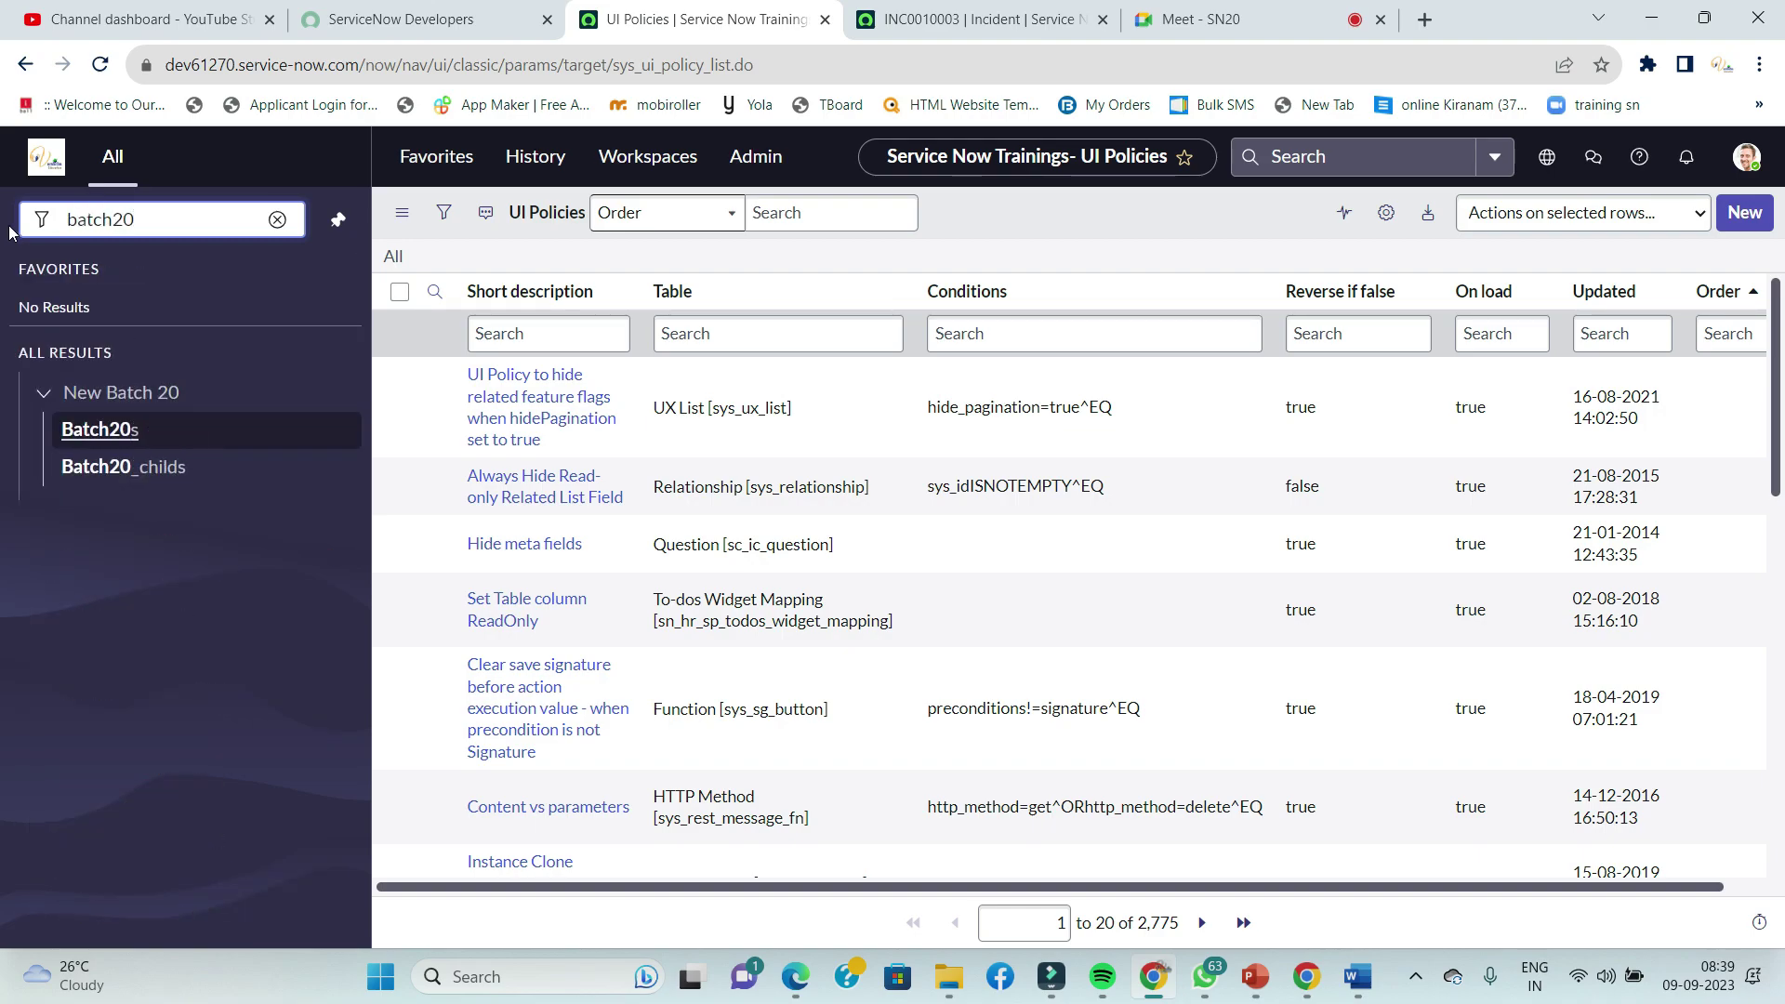
{"action": "left_click", "coordinate": [102, 428]}
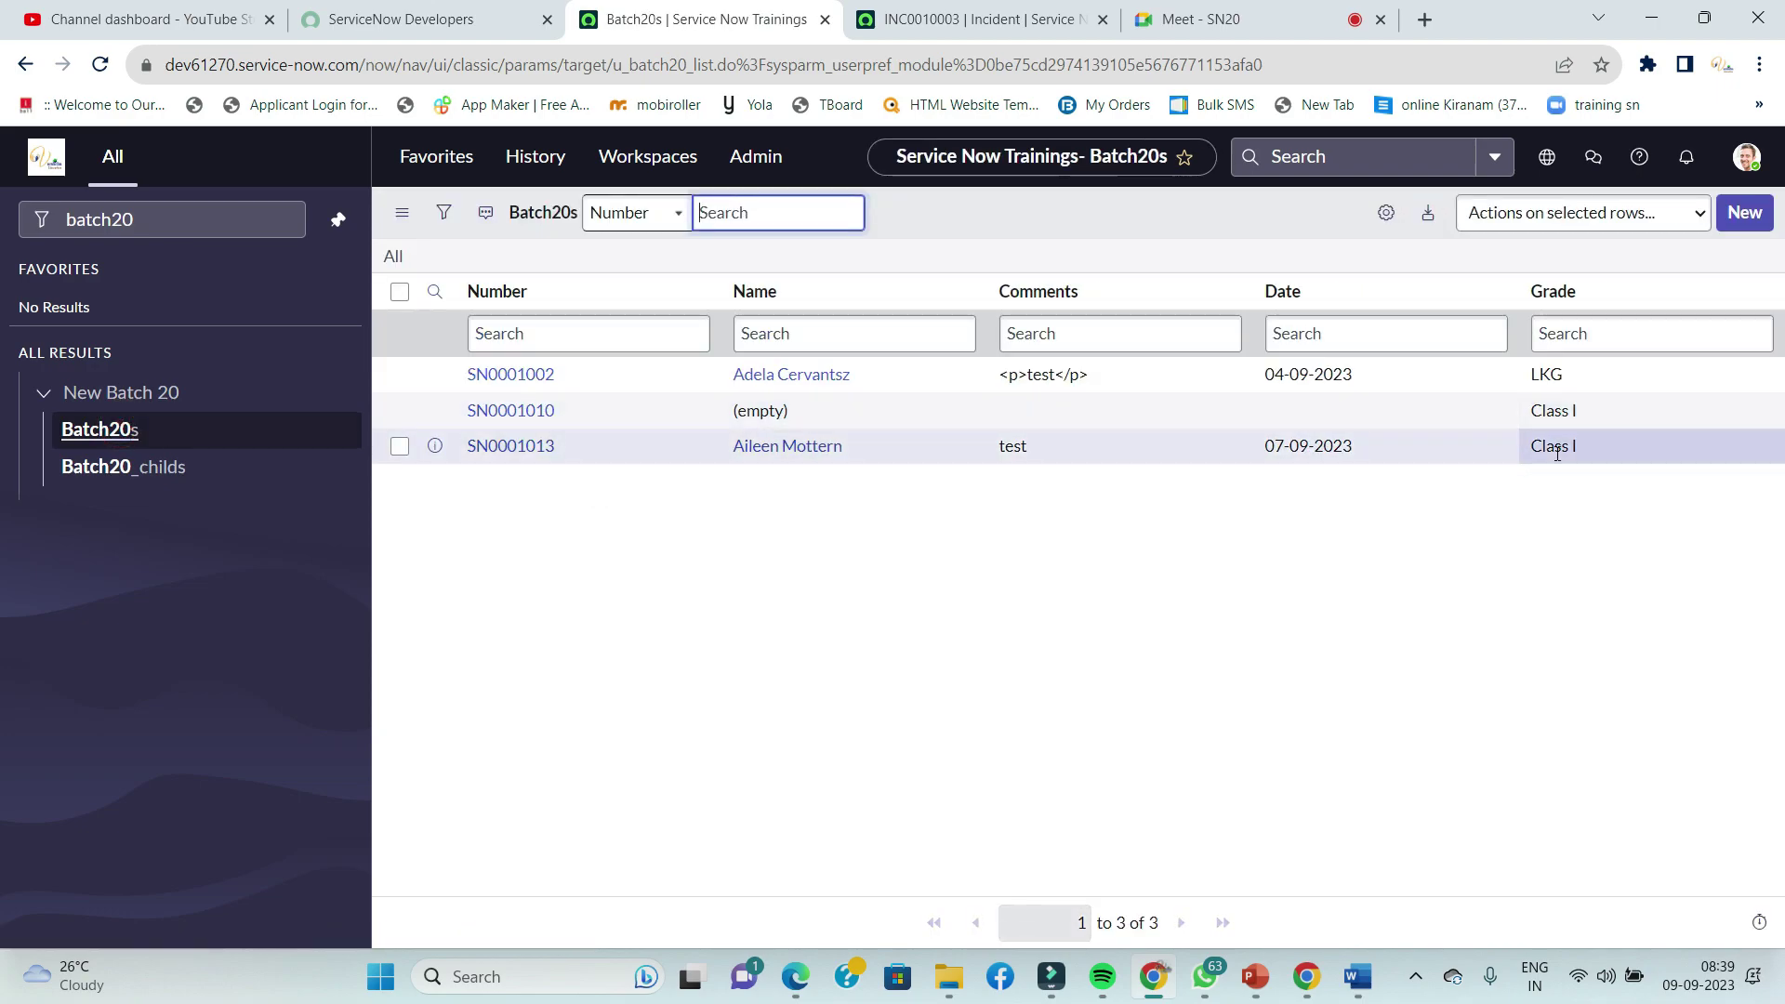
{"action": "left_click", "coordinate": [511, 447]}
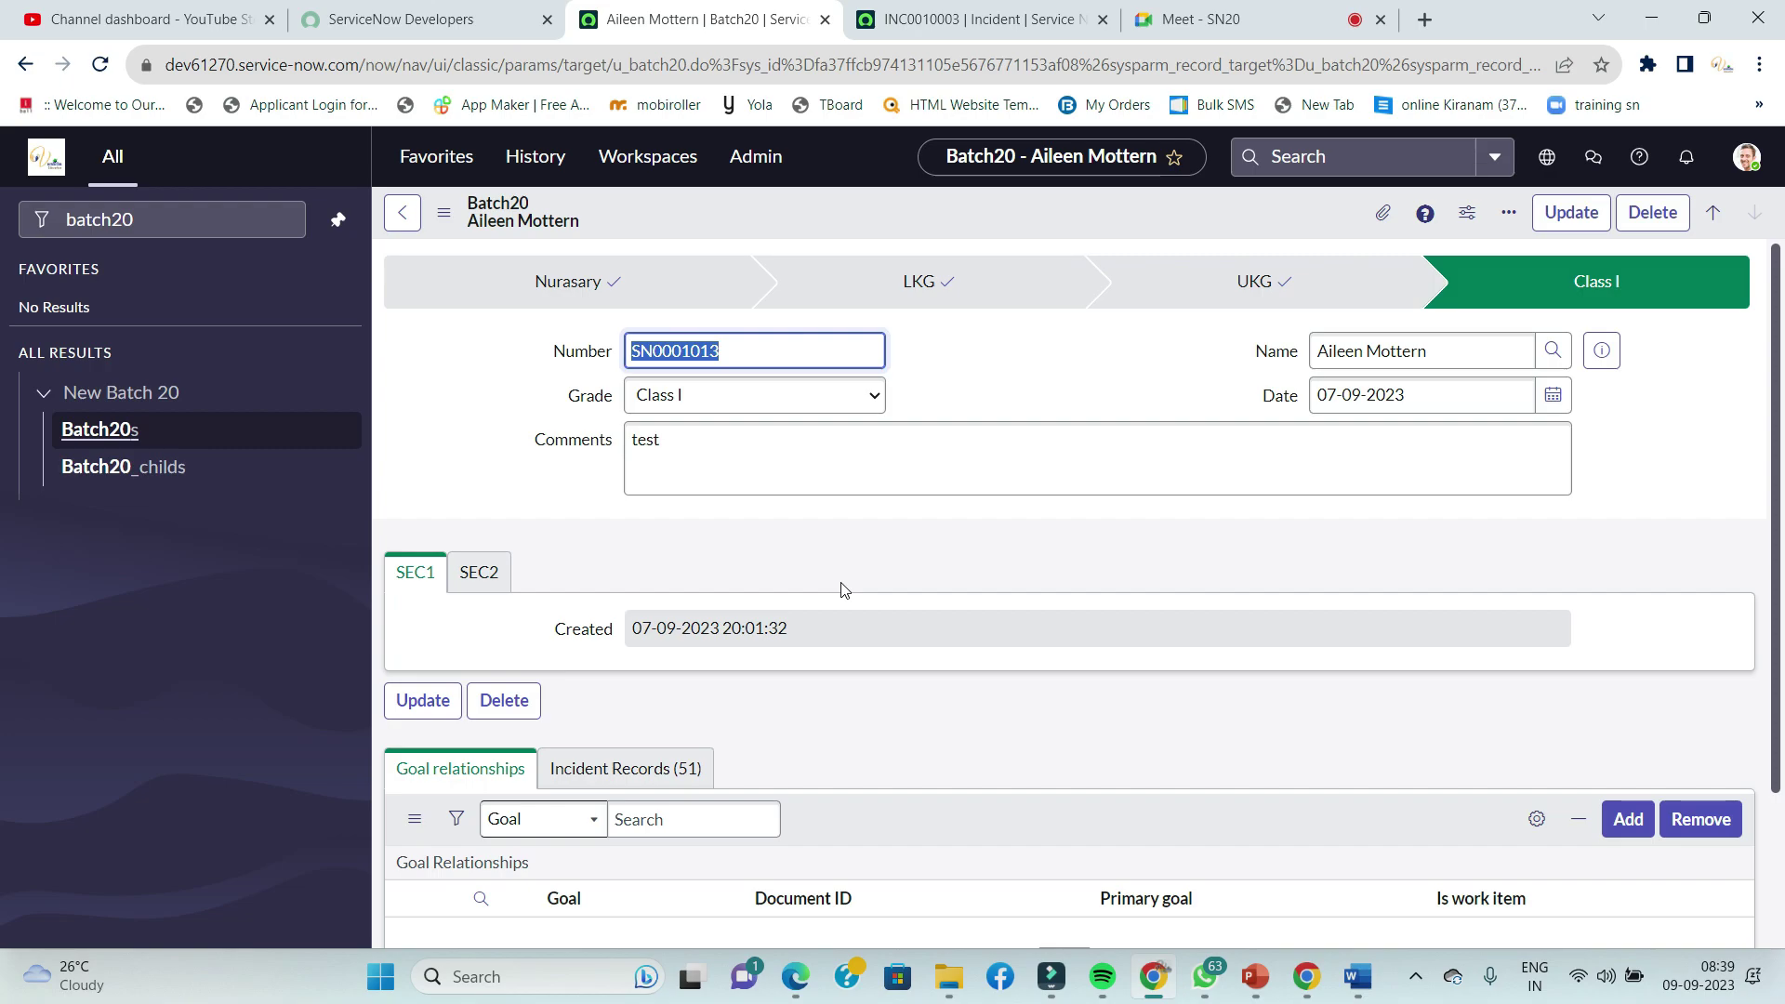
{"action": "left_click", "coordinate": [957, 391]}
{"action": "left_click", "coordinate": [786, 347]}
{"action": "left_click", "coordinate": [967, 353]}
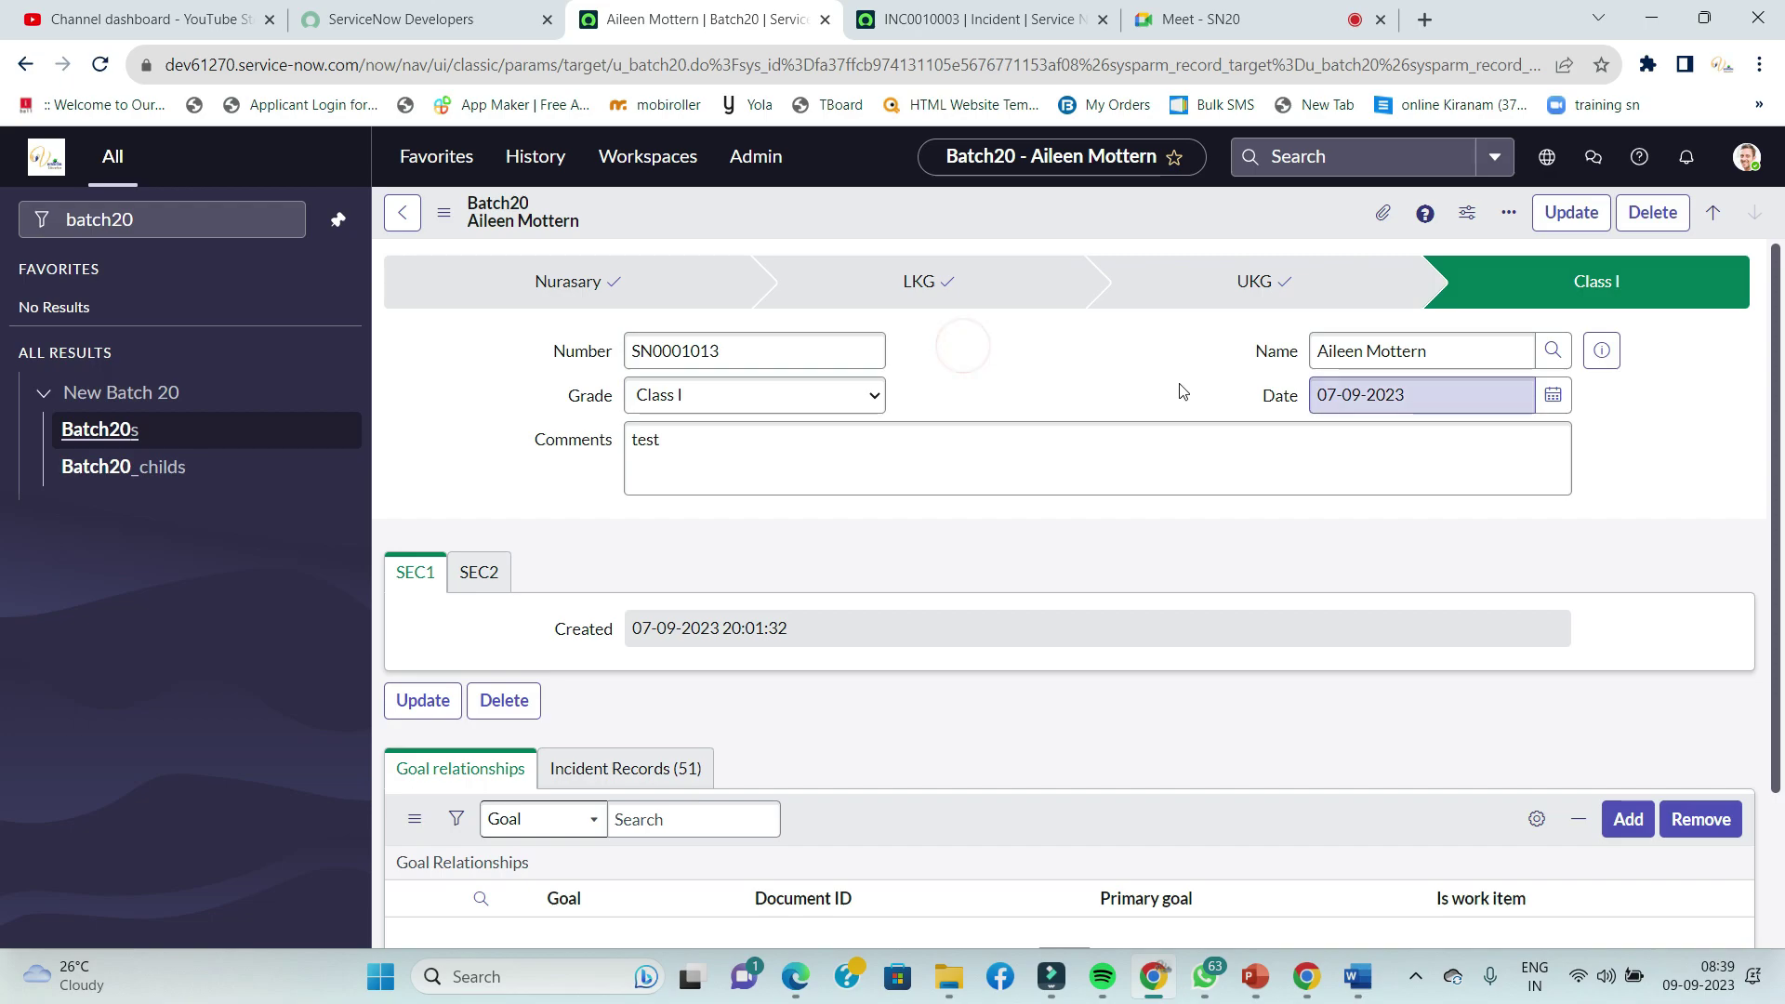
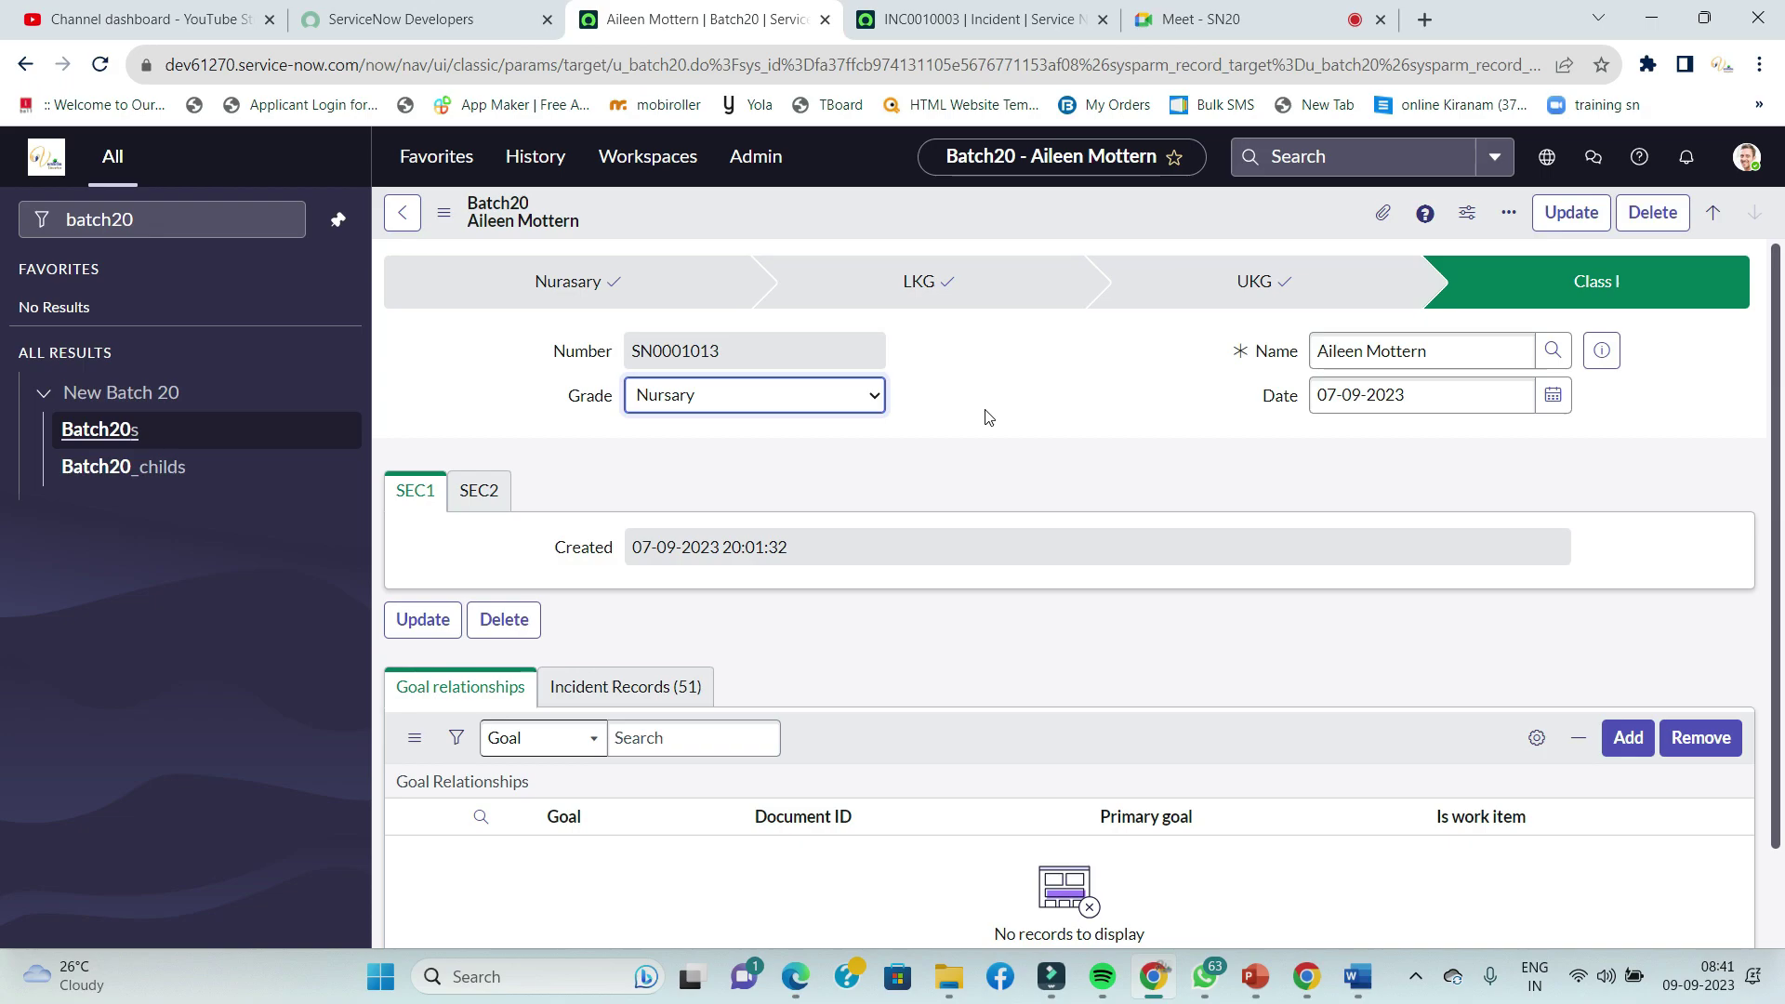
- Test the UI policy on the open record by switching Grade to LKG and back to Nursary
{"action": "left_click", "coordinate": [780, 407]}
{"action": "left_click", "coordinate": [725, 459]}
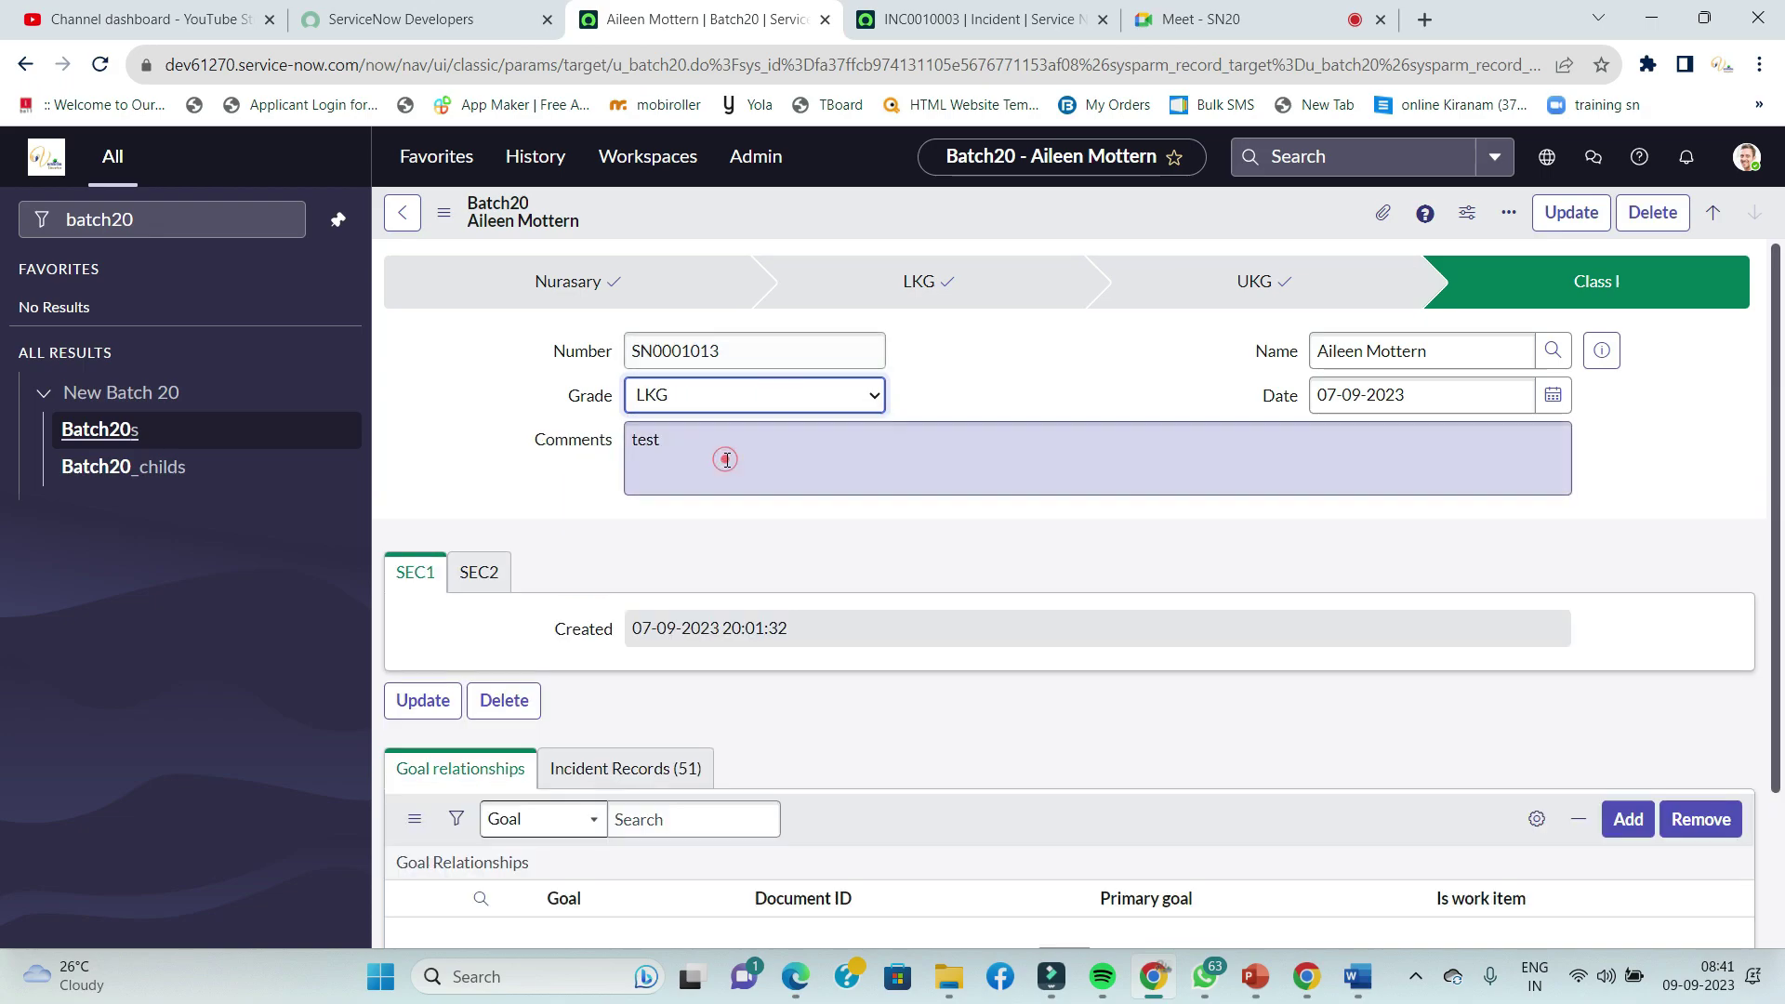
{"action": "left_click", "coordinate": [821, 394]}
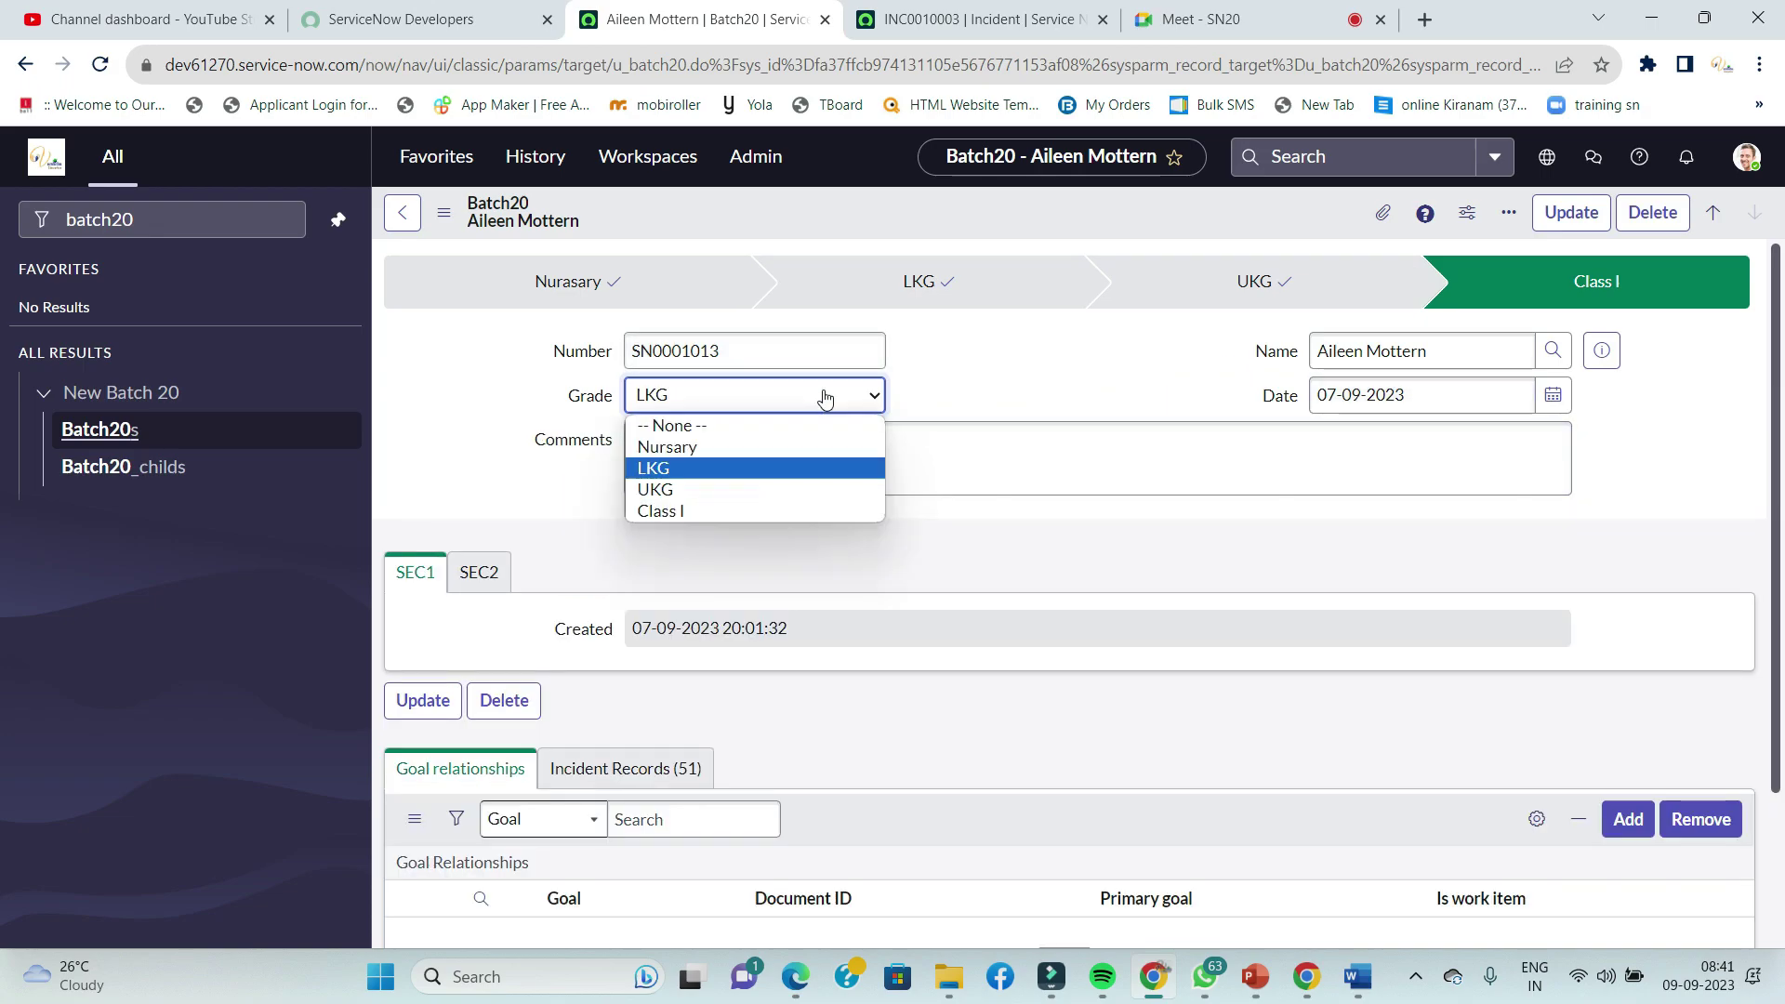
{"action": "left_click", "coordinate": [743, 448]}
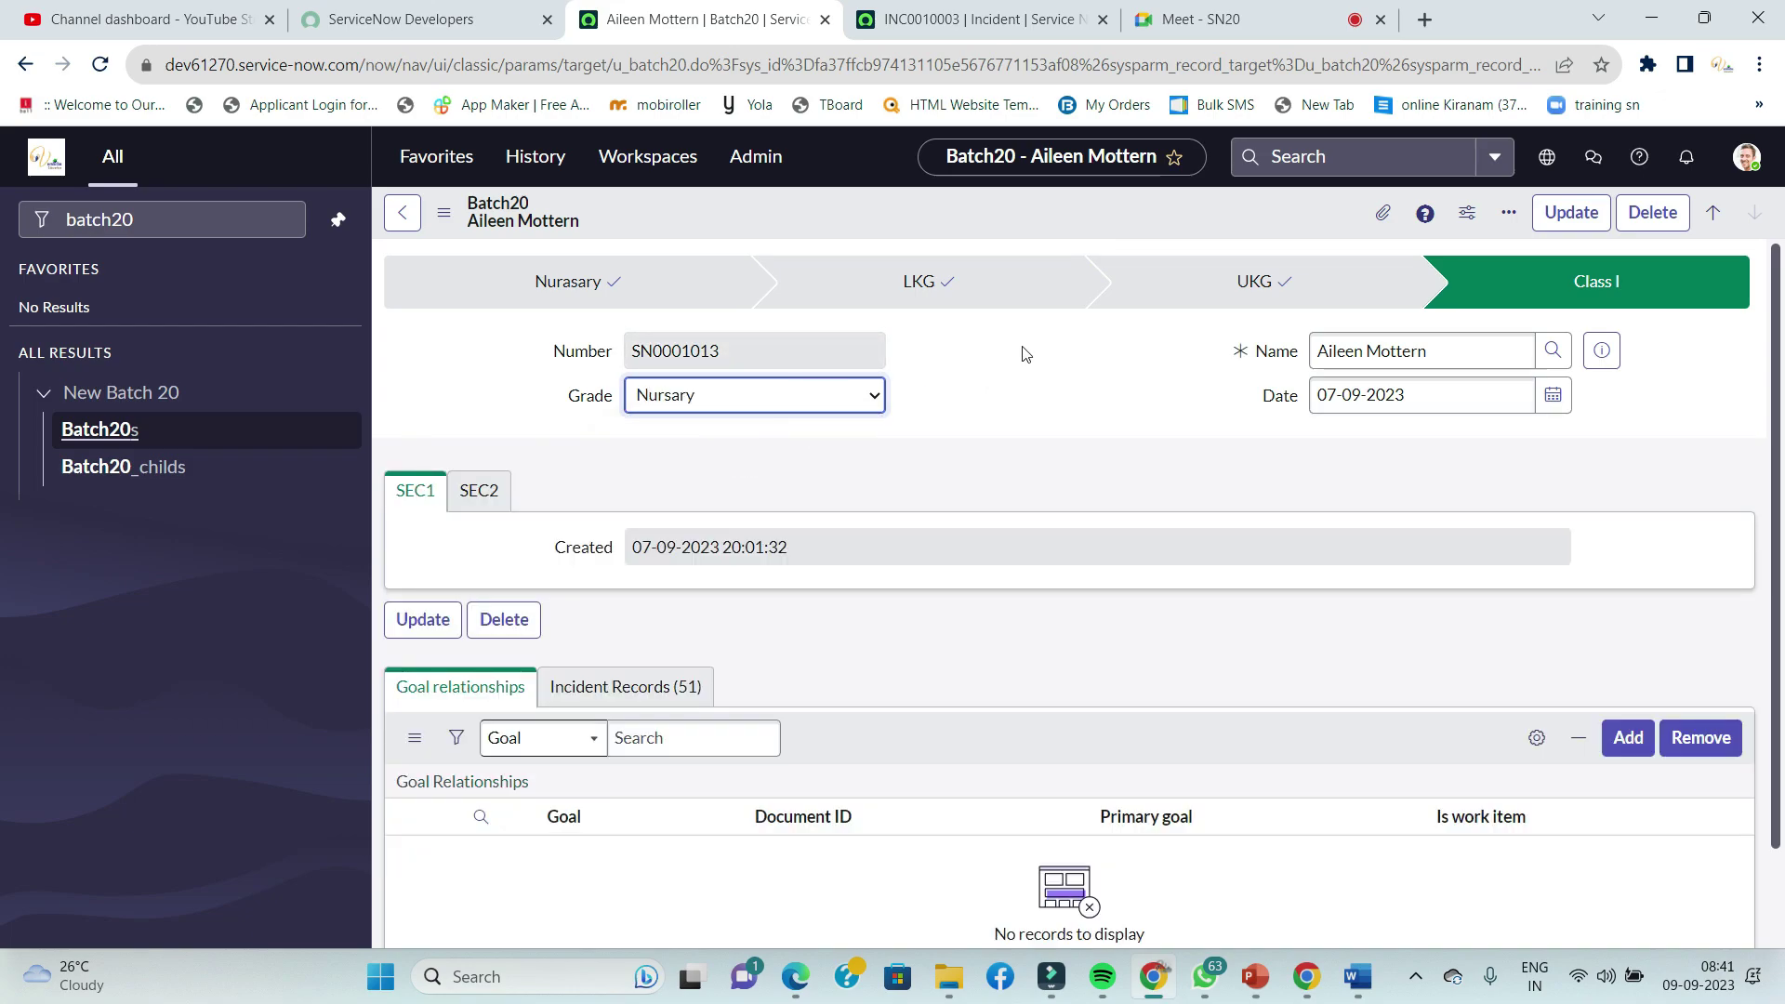